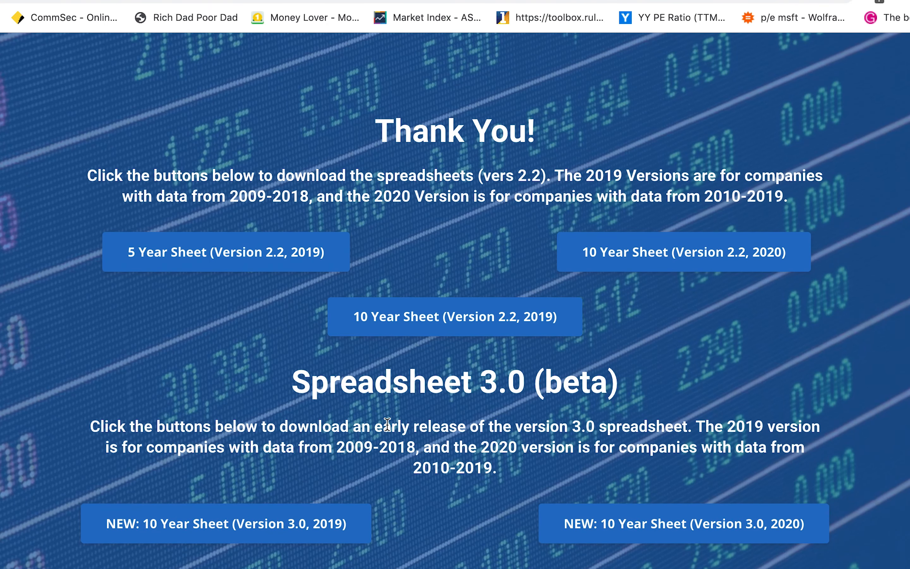
Open the NEW: 10 Year Sheet (Version 3.0, 2020) and go to its DATA INPUT sheet.
scroll(388, 423, "down", 3)
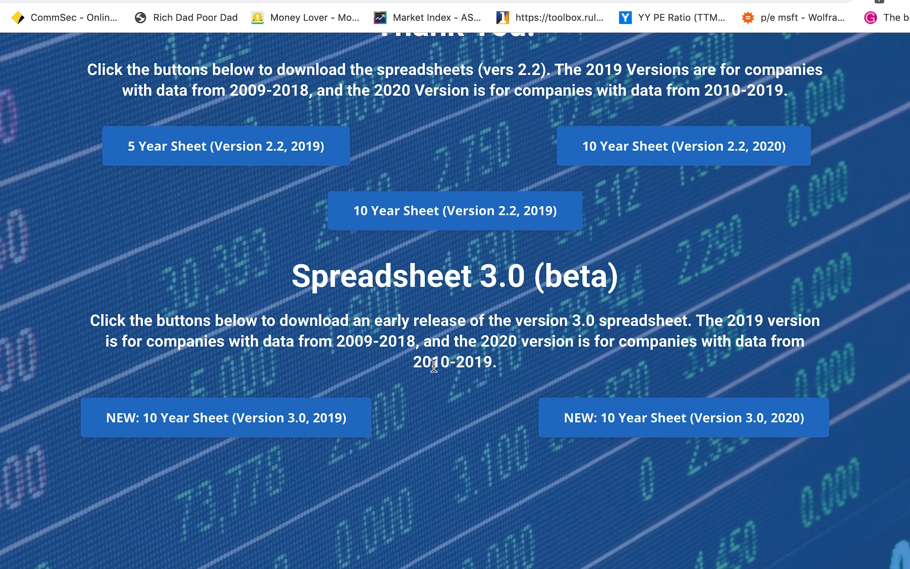
scroll(434, 365, "down", 3)
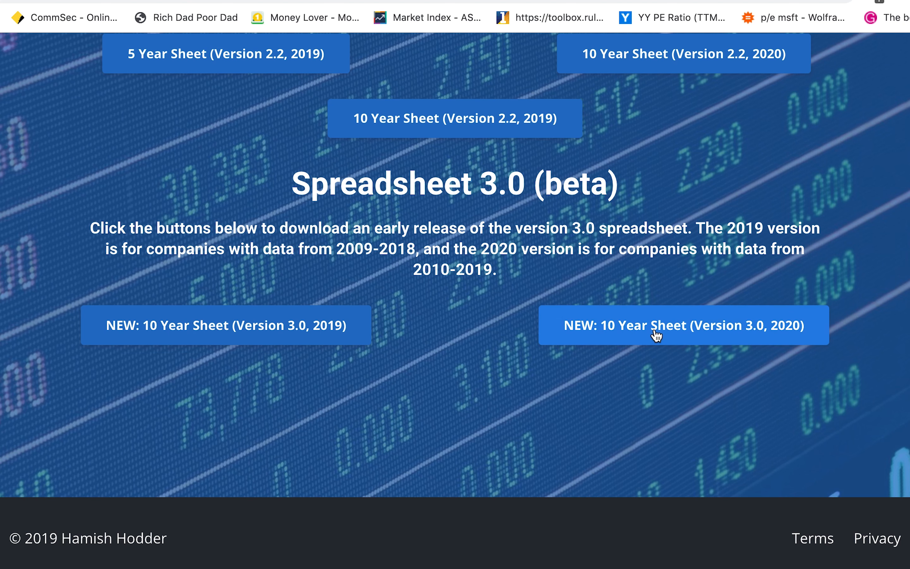
left_click(700, 334)
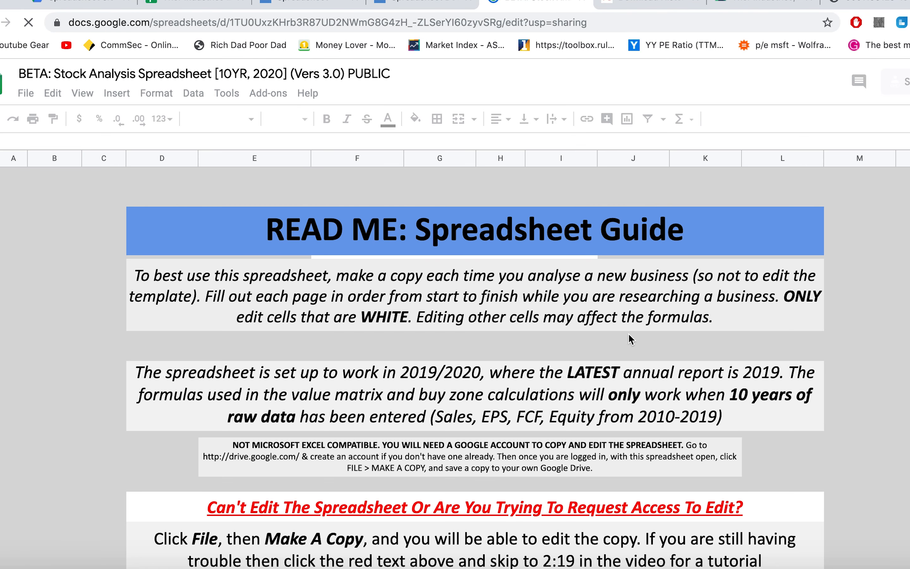
scroll(377, 417, "down", 2)
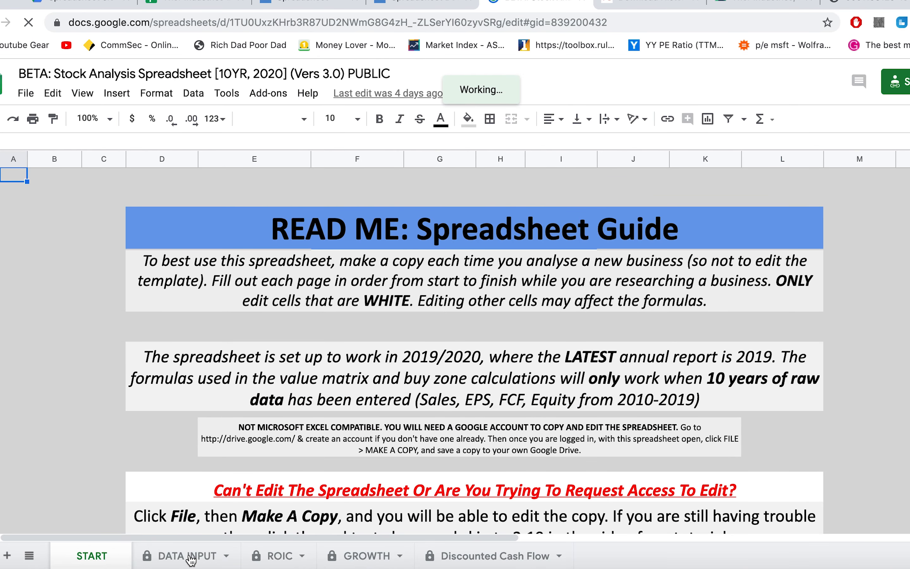
left_click(190, 557)
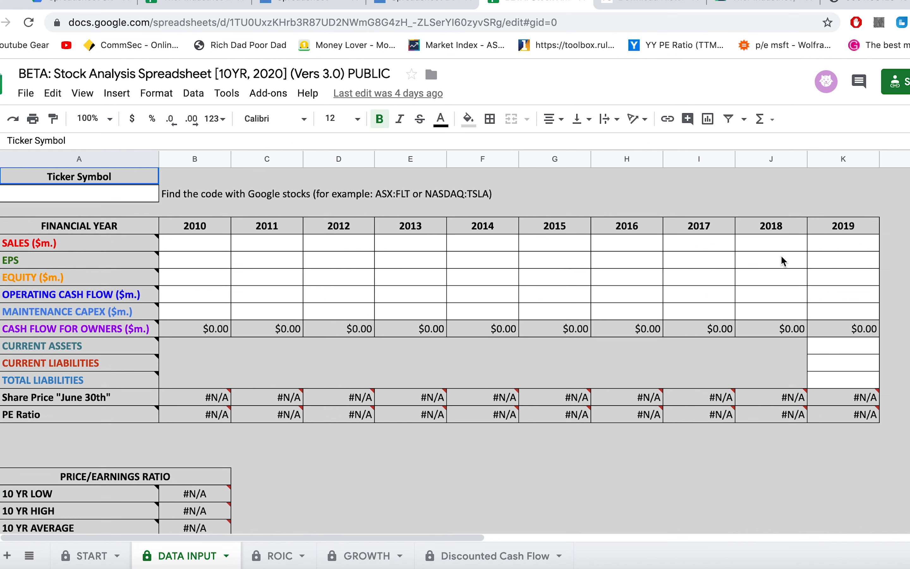
left_click(859, 229)
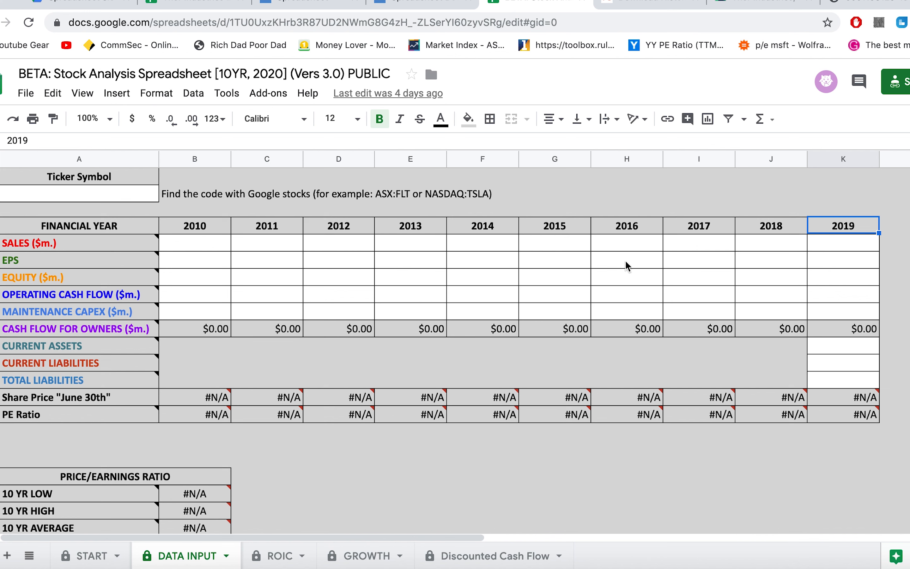
left_click(590, 262)
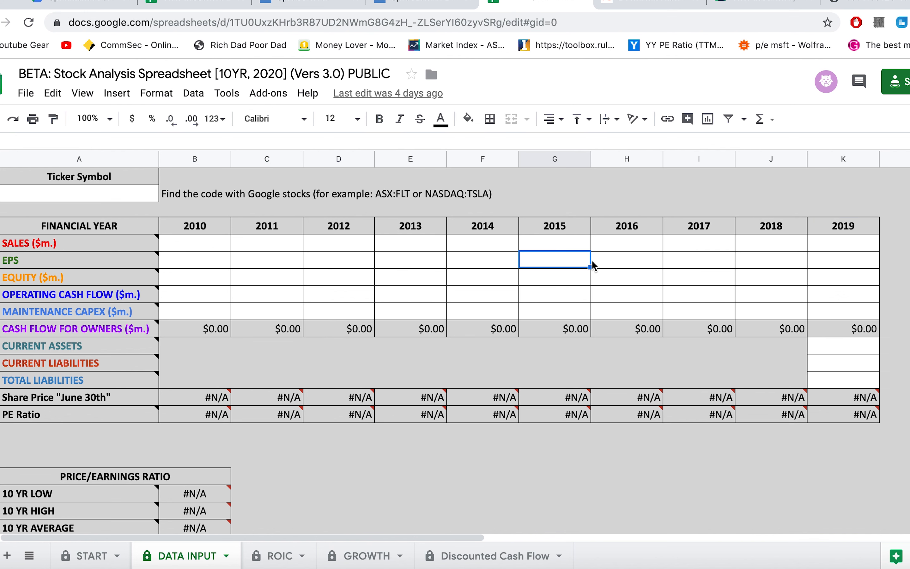
left_click(627, 193)
type("h")
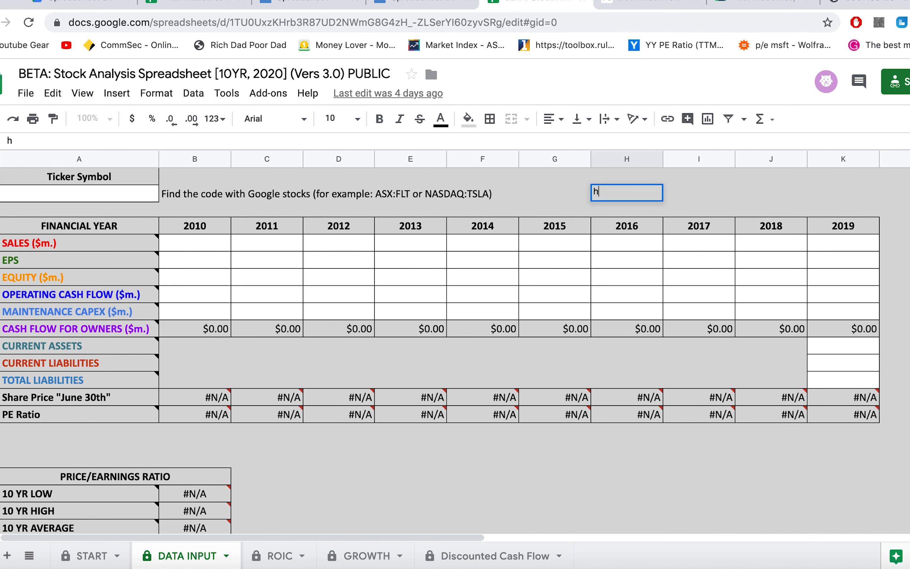
key("BackSpace")
left_click(695, 203)
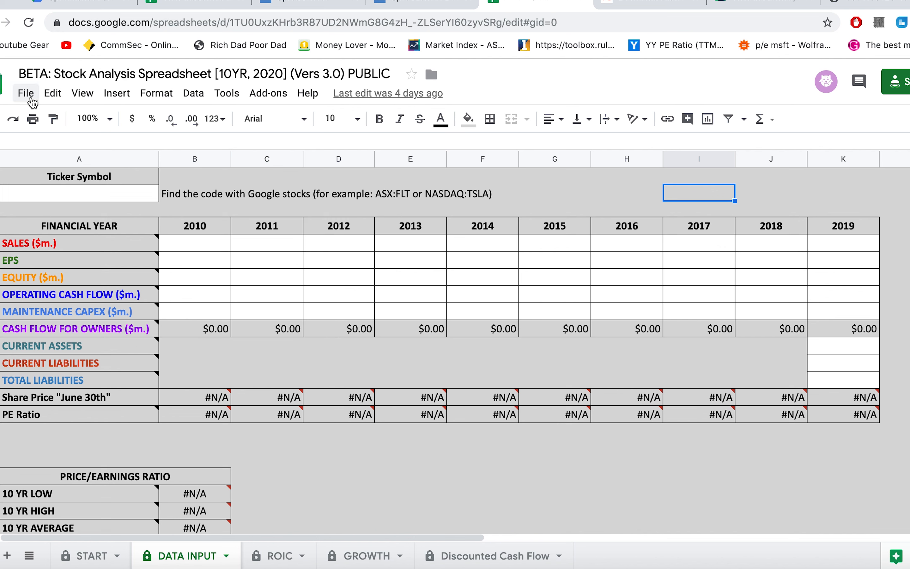
Make a copy of the template spreadsheet named "Test Spreadsheet" in the Spreadsheet 3.0 folder.
left_click(31, 100)
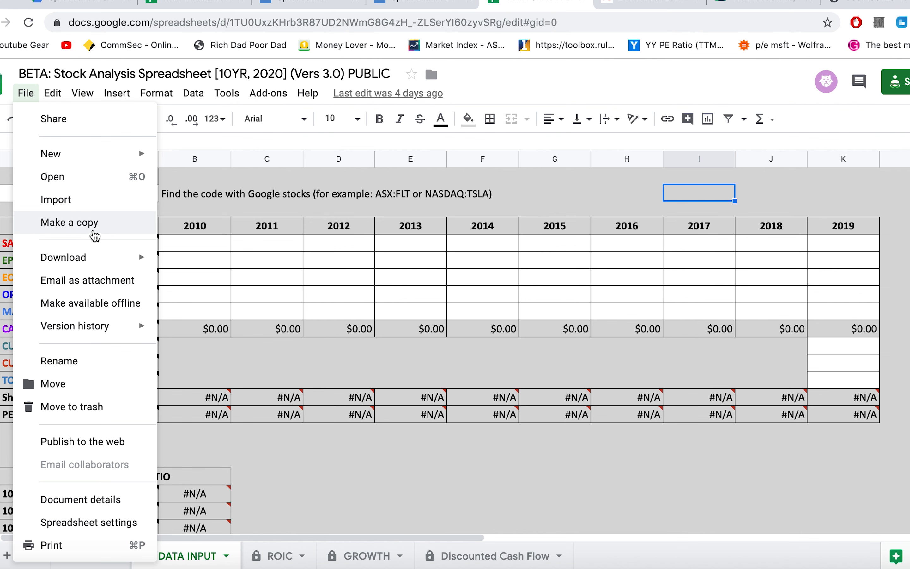
left_click(94, 233)
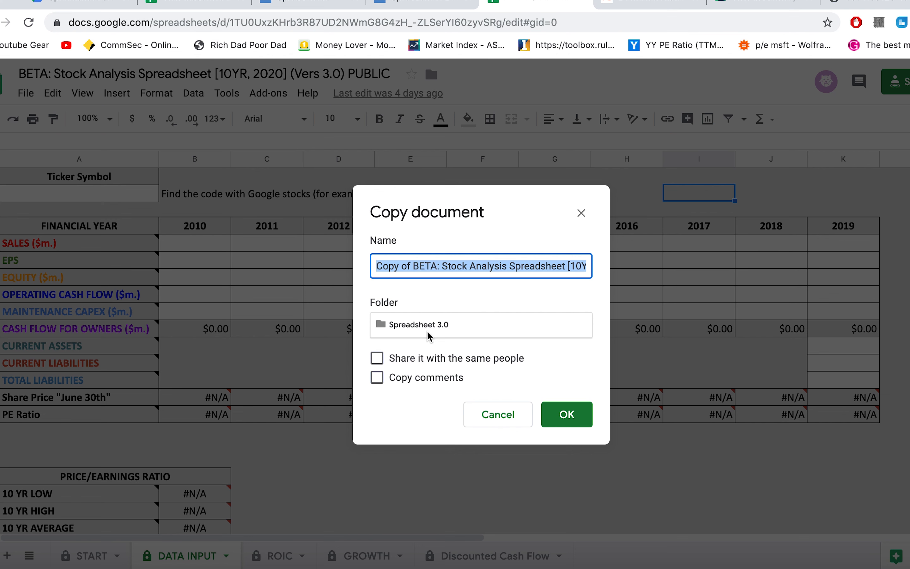
type("Test")
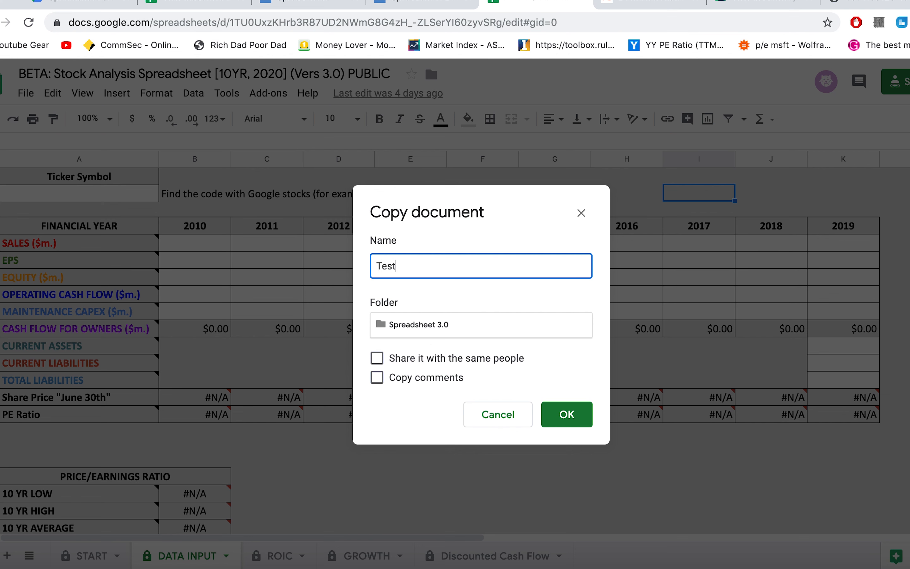
type(" Spreadhseet")
key("BackSpace")
key("BackSpace")
key("BackSpace")
key("BackSpace")
key("BackSpace")
key("BackSpace")
type("sheet")
left_click(585, 422)
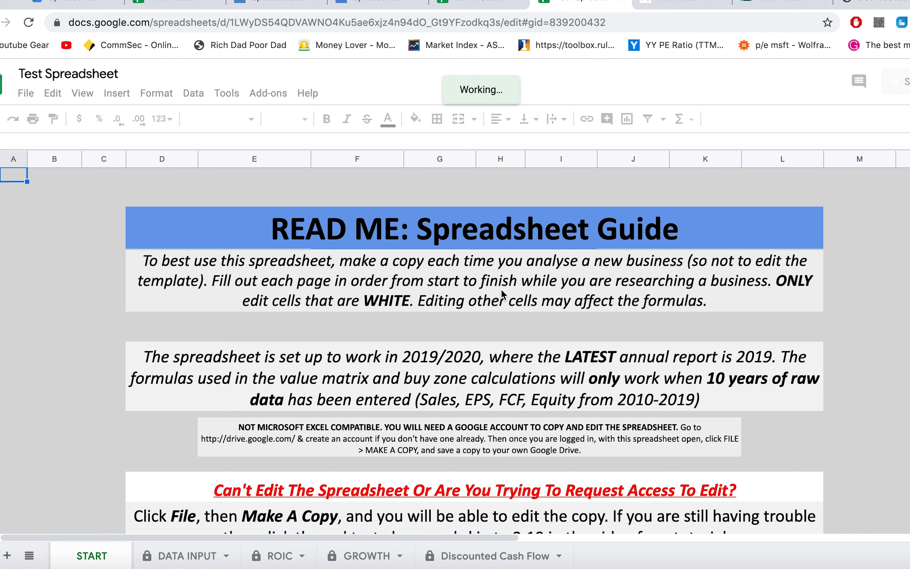
Go to the DATA INPUT sheet in the copied Test Spreadsheet.
left_click(563, 304)
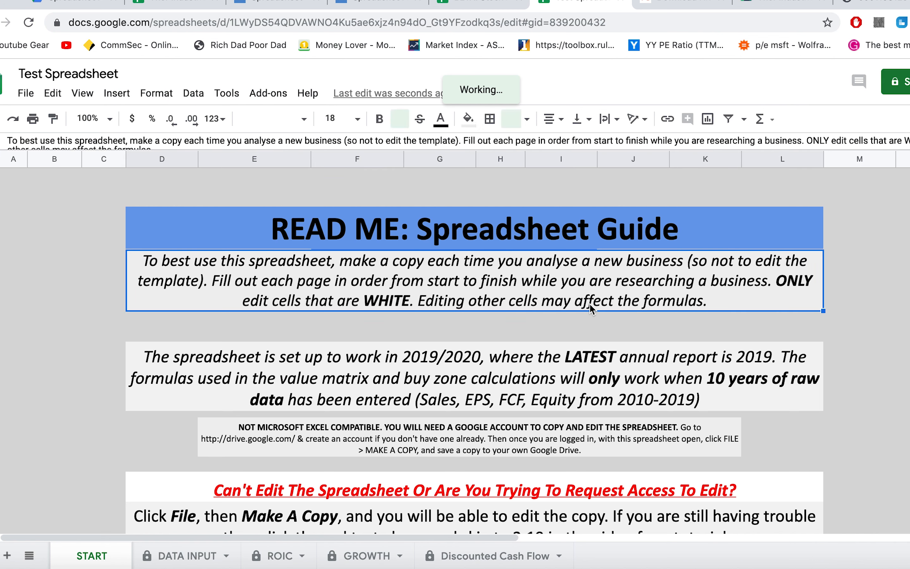
left_click(522, 3)
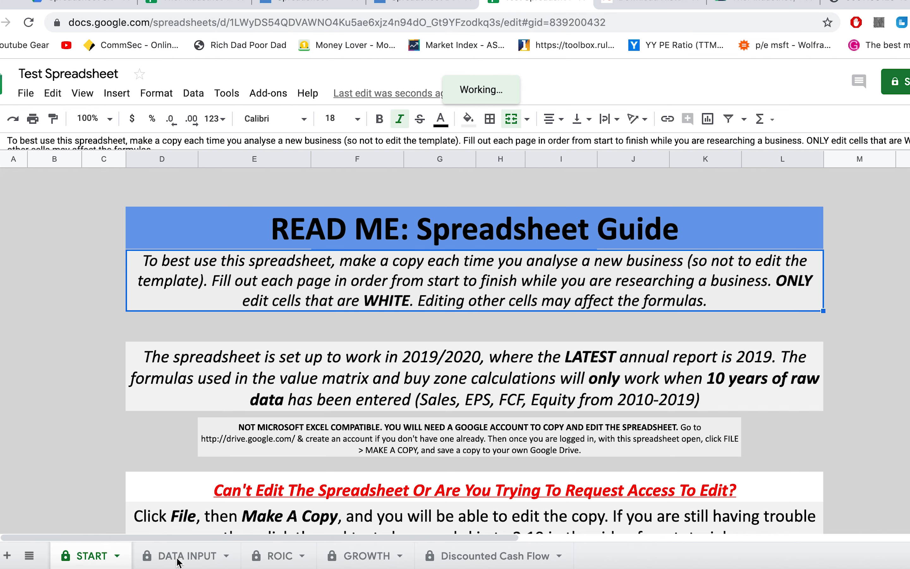
left_click(190, 562)
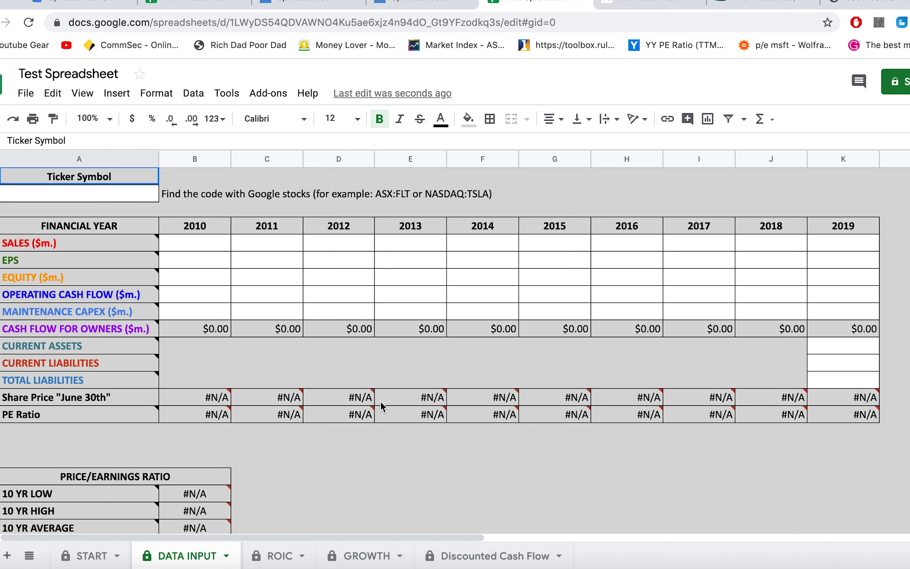
left_click(279, 266)
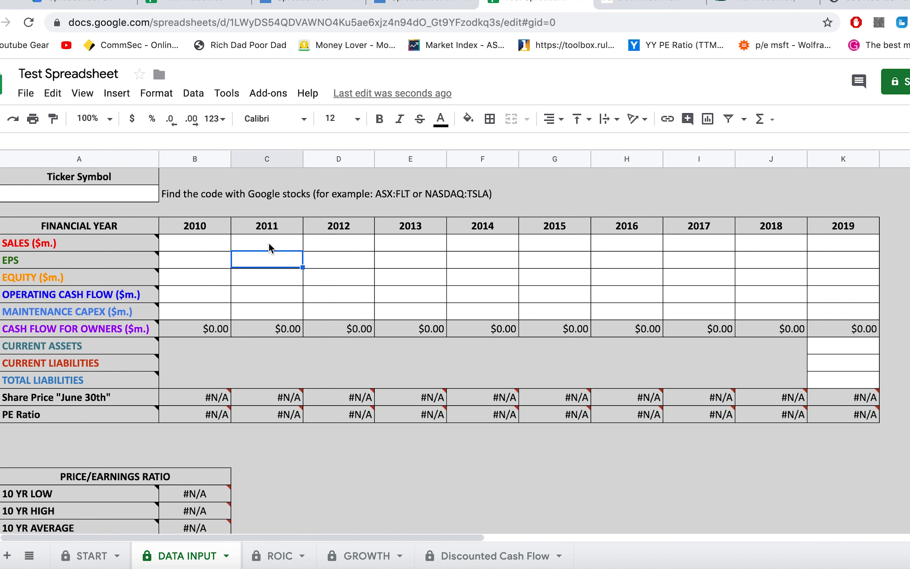
Enter THO as the ticker symbol in the white cell under the Ticker Symbol heading.
left_click(139, 194)
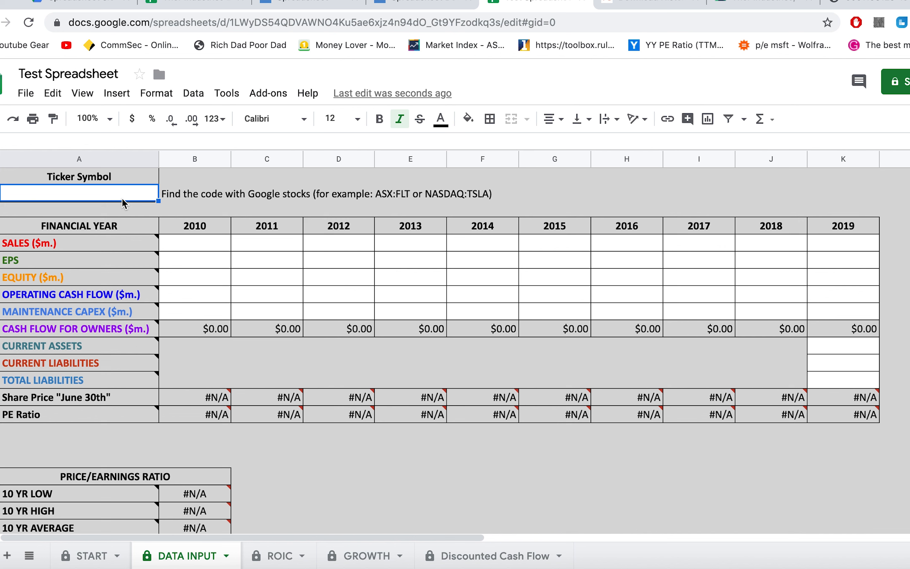
type("THO")
left_click(530, 196)
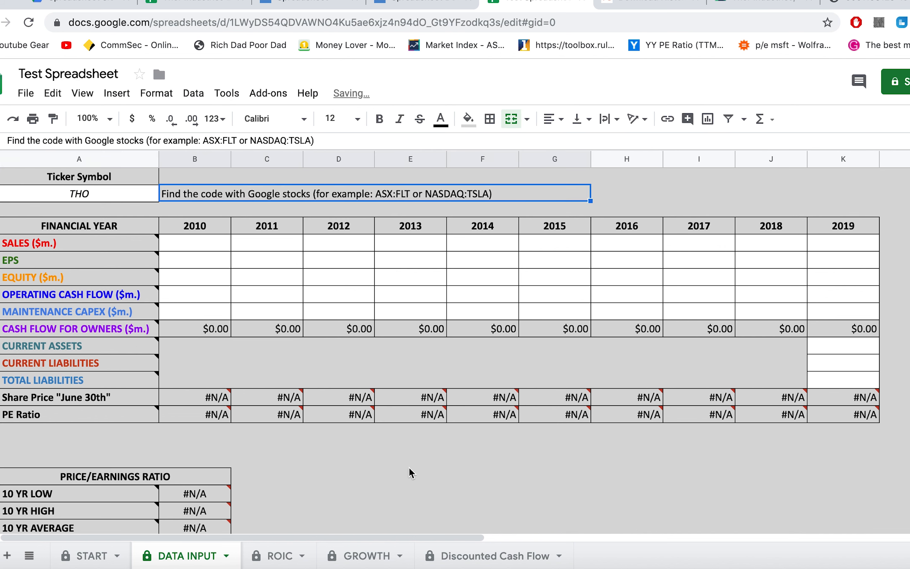
Examine the Share Price "June 30th" and PE Ratio rows across the years, along with the ratio tables below them.
left_click(96, 402)
left_click(113, 417)
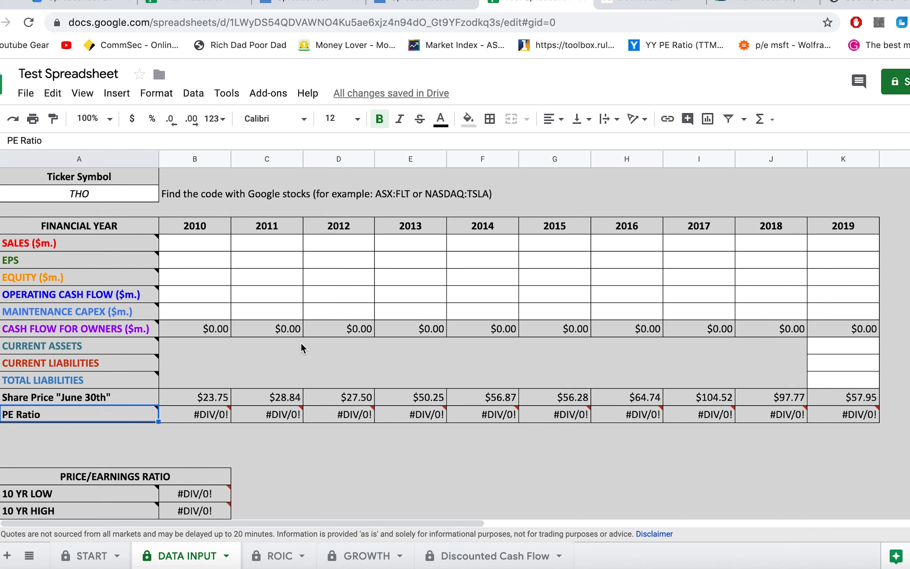
left_click(176, 417)
left_click(78, 399)
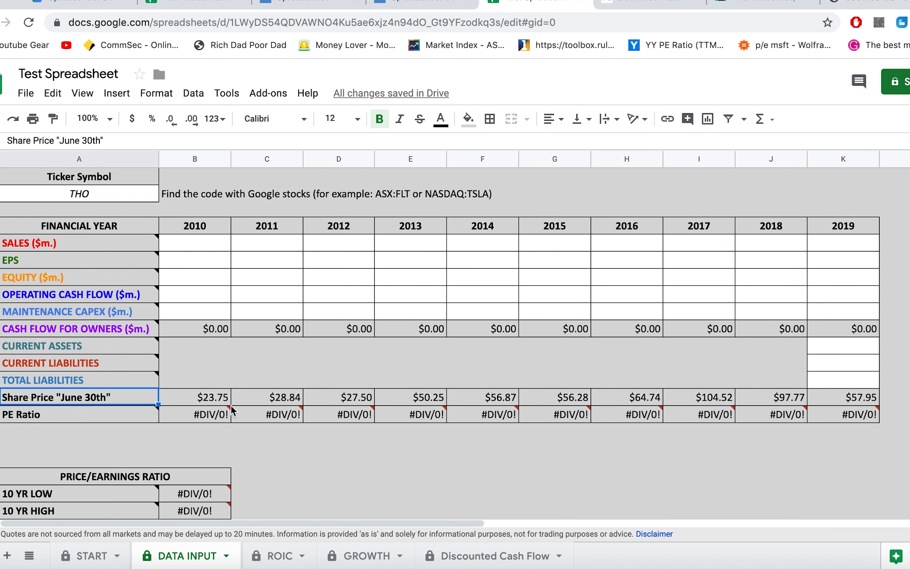
left_click(856, 402)
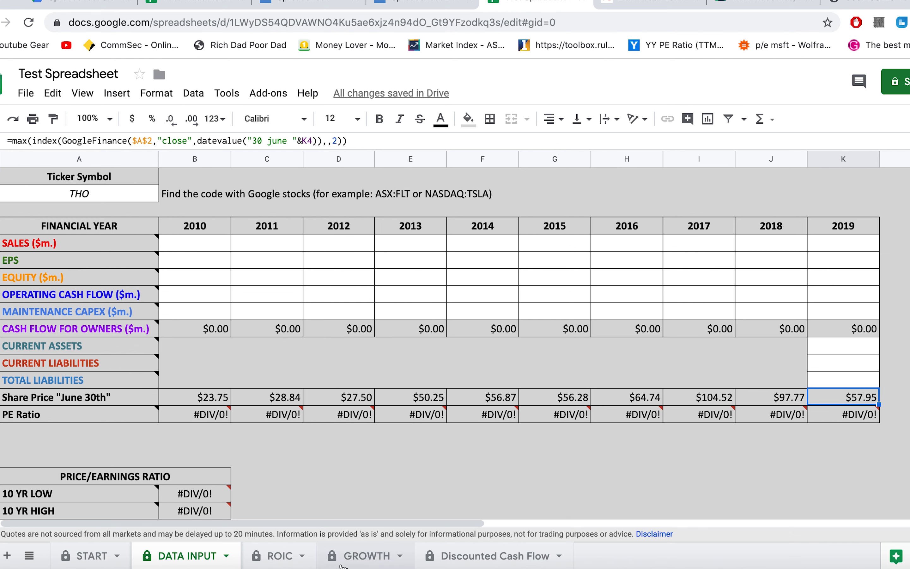
left_click(638, 400)
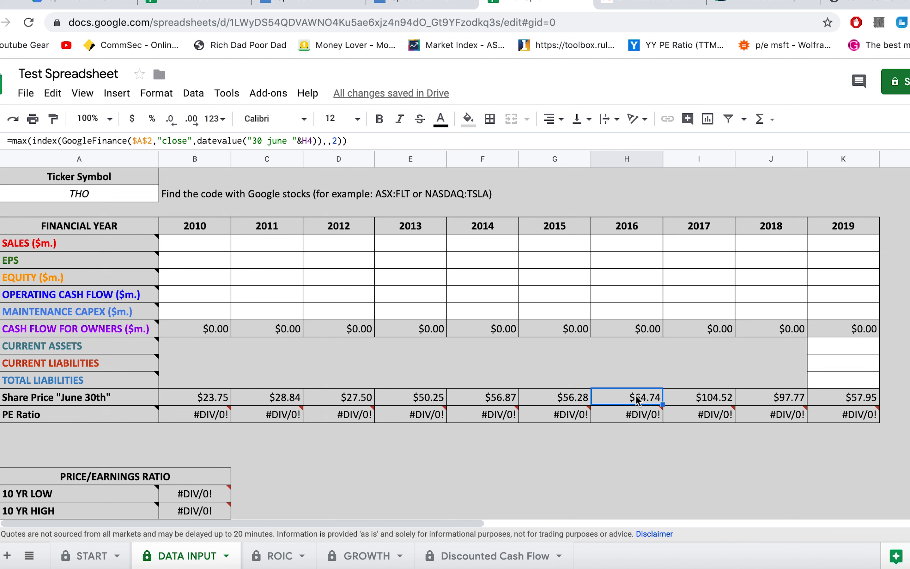
mouse_move(215, 423)
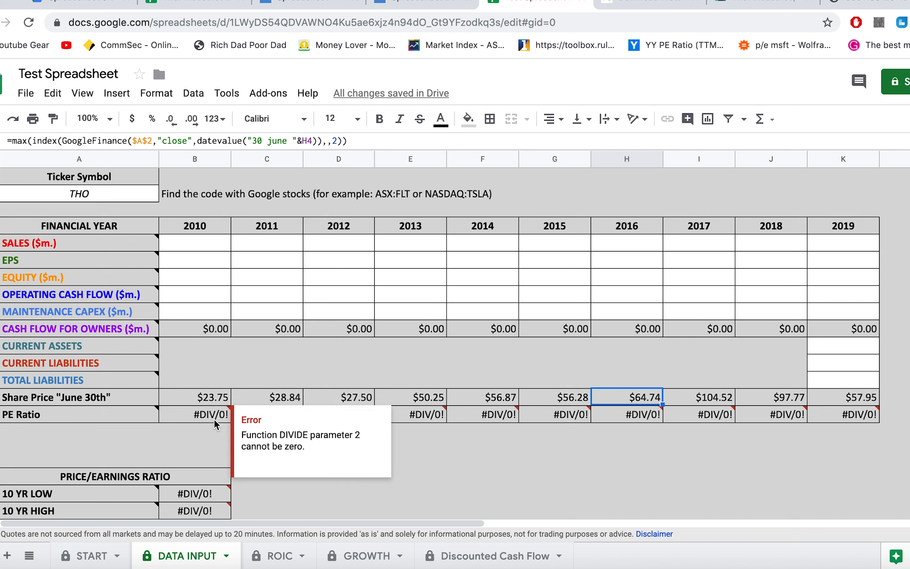
left_click(97, 404)
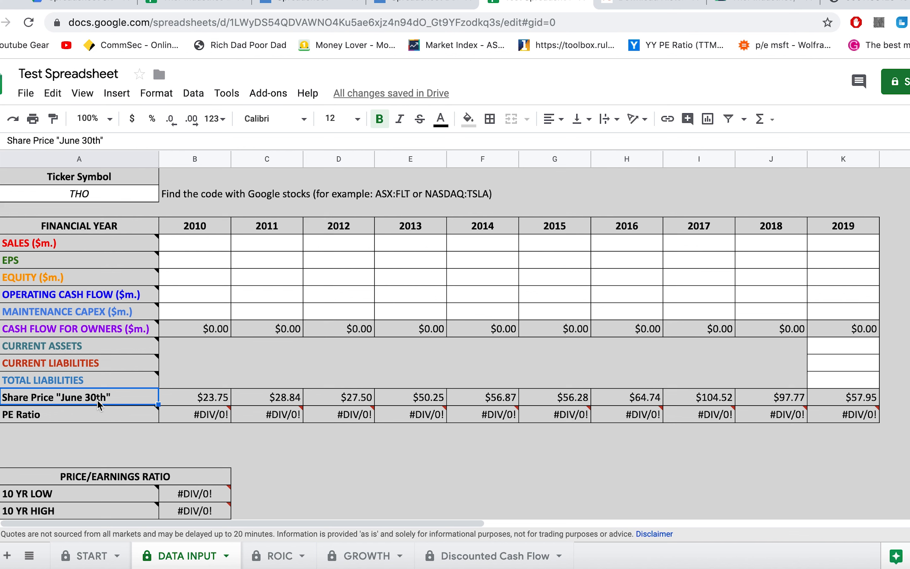
left_click(281, 405)
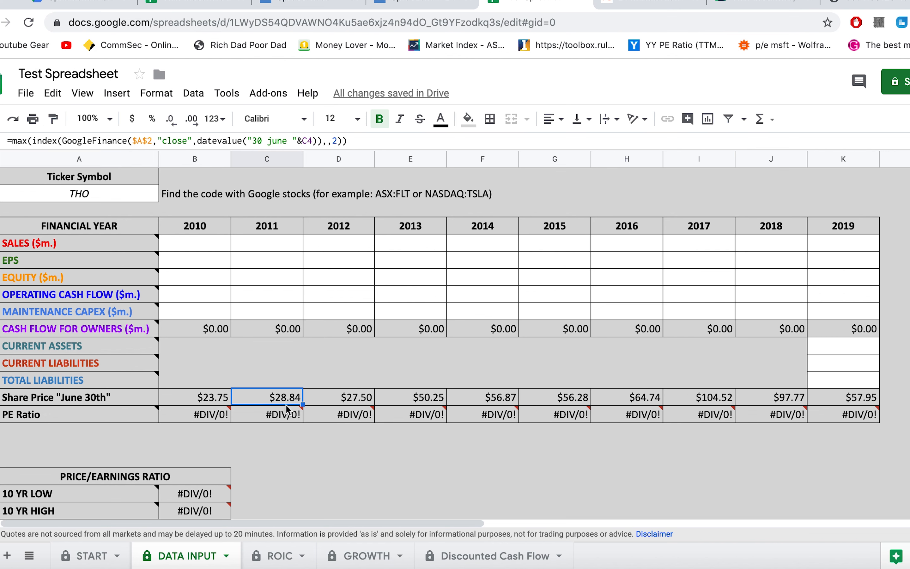
left_click(364, 404)
left_click(428, 399)
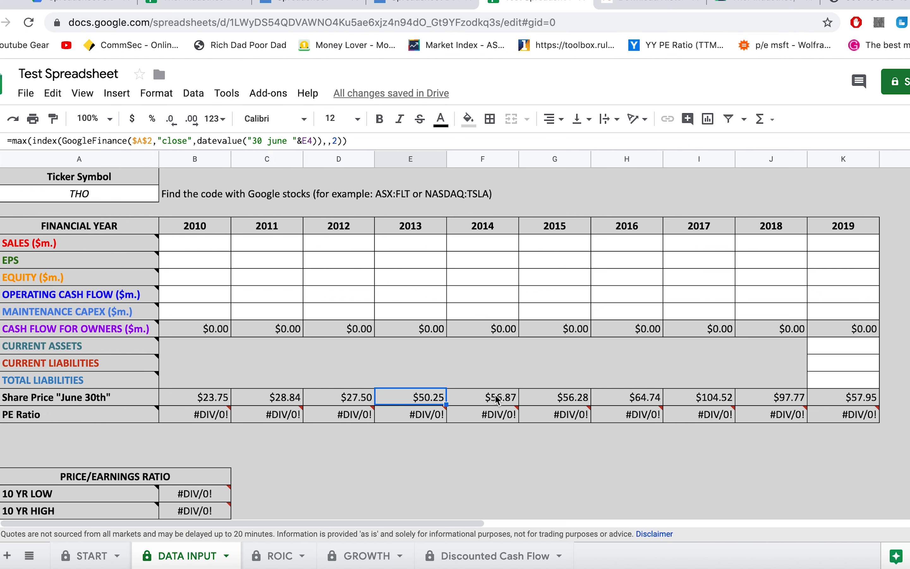
left_click(495, 398)
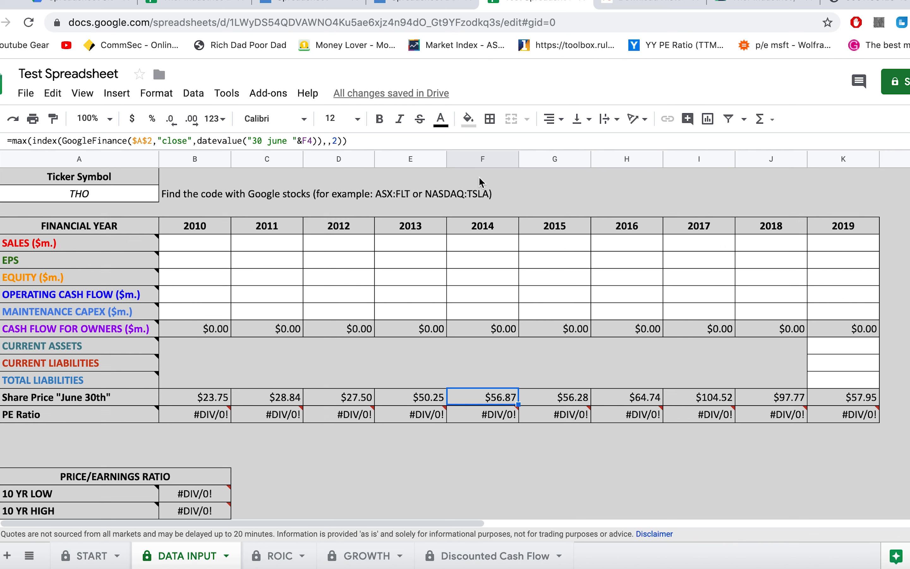
left_click(567, 230)
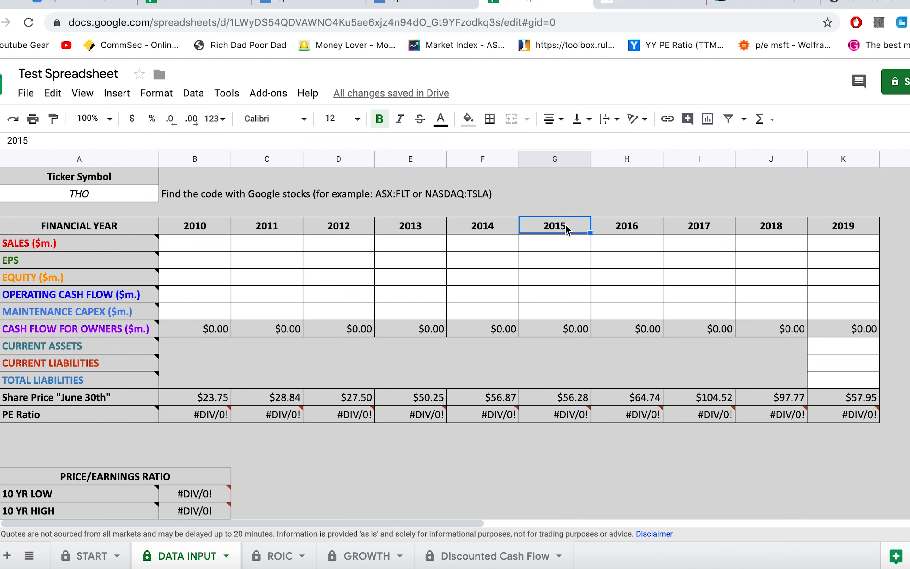
left_click(568, 399)
mouse_move(575, 402)
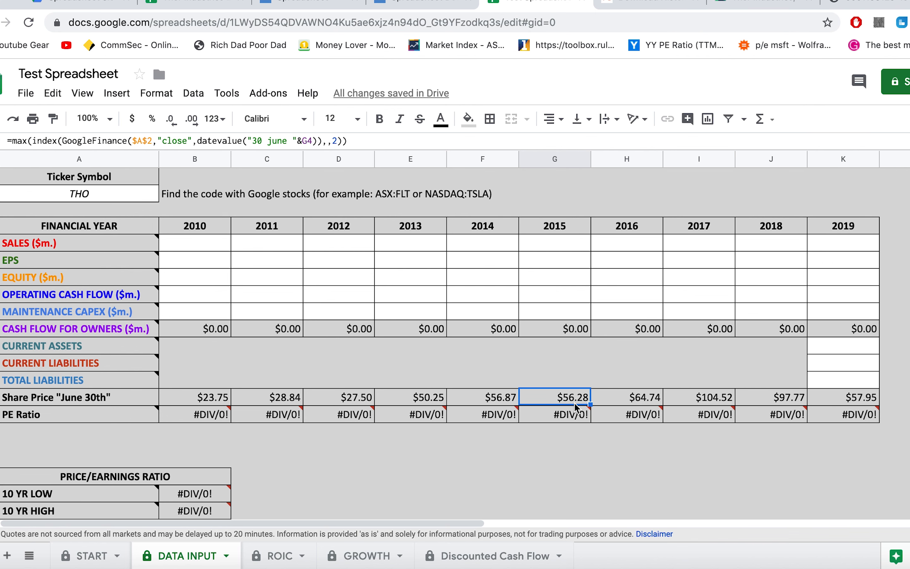
scroll(575, 402, "down", 5)
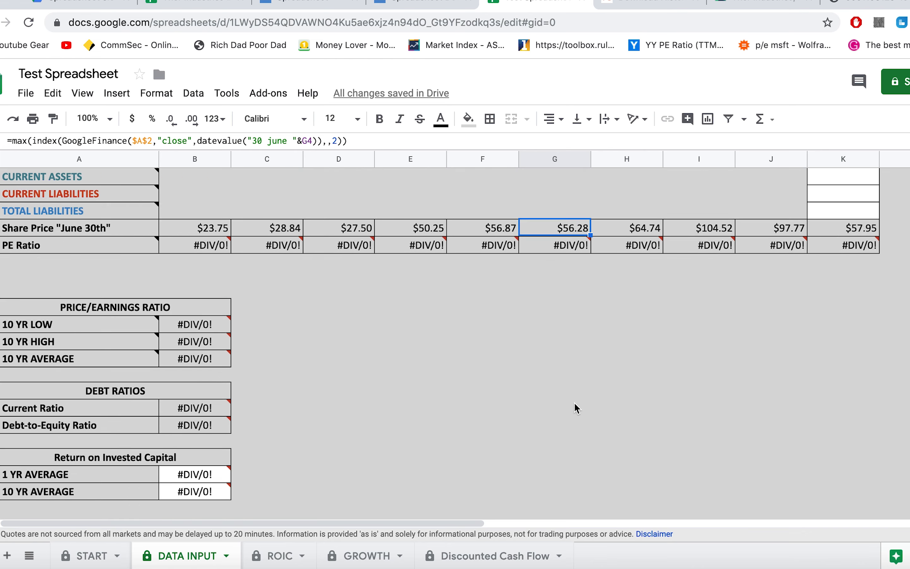
scroll(535, 287, "up", 5)
scroll(535, 287, "right", 4)
scroll(535, 287, "left", 3)
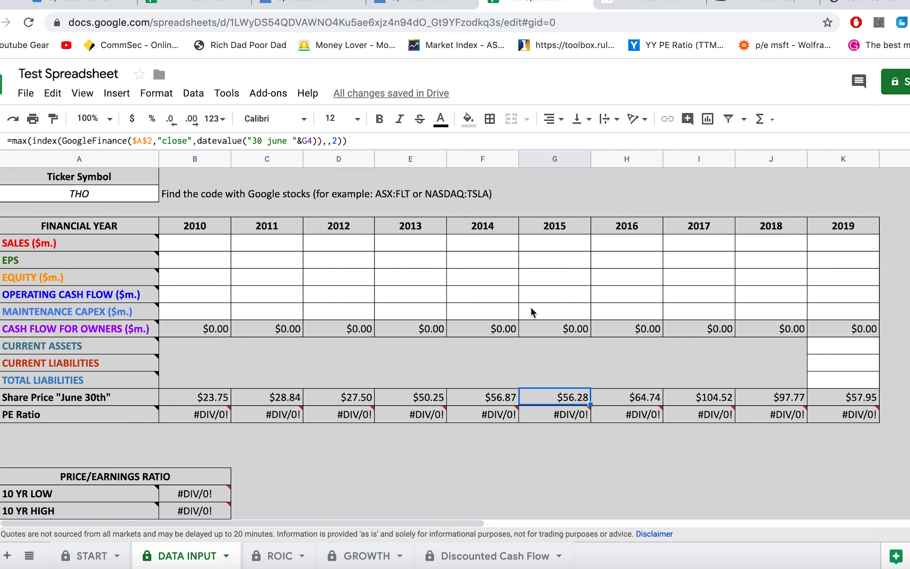
Try to enter "h" in a protected grey cell below the Cash Flow For Owners row, and cancel the edit.
left_click(492, 361)
type("h")
key("Return")
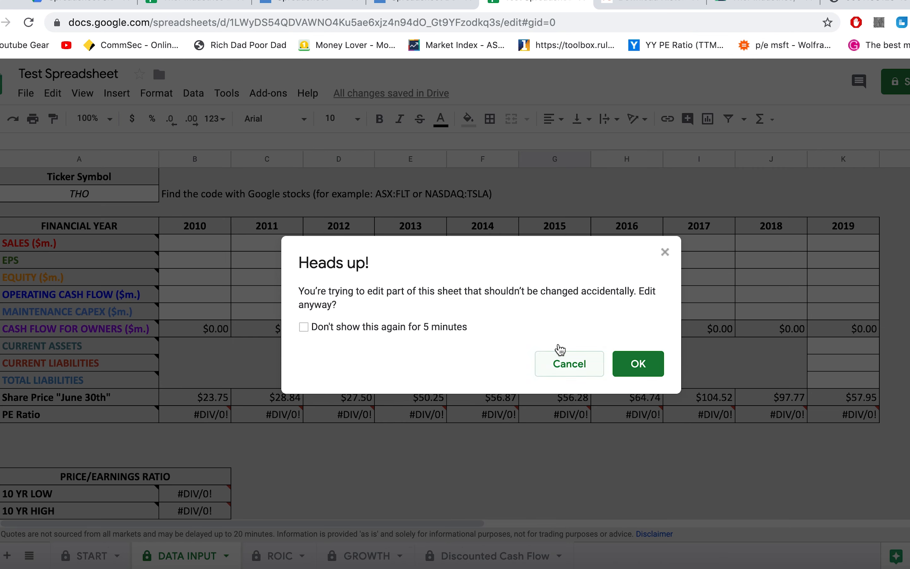
left_click(563, 371)
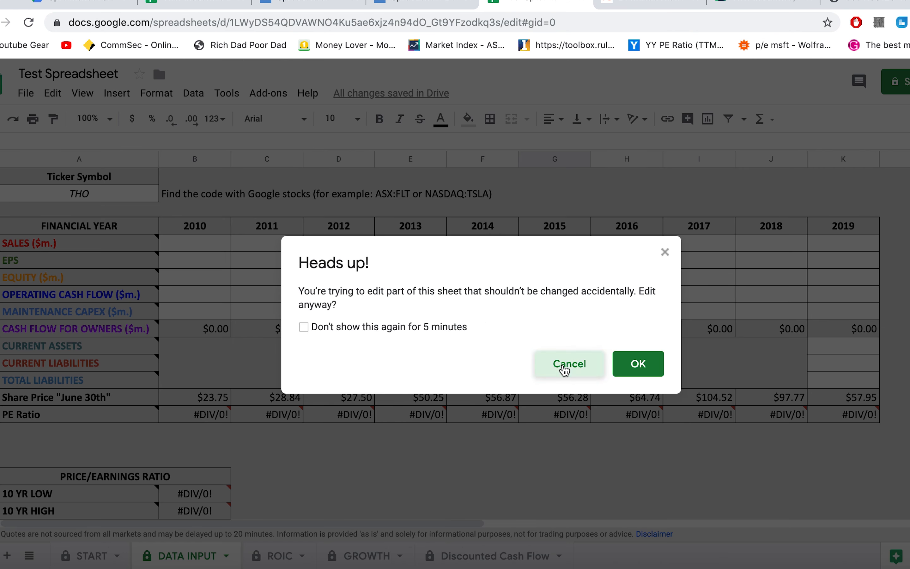
left_click(659, 368)
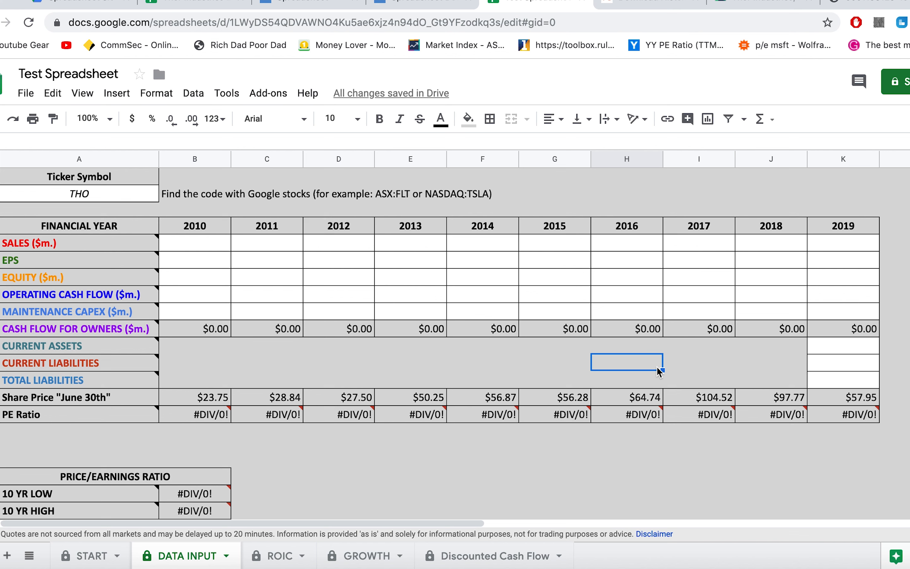
Examine the row labels and their notes, including MAINTENANCE CAPEX, and the 2019 input cells for CURRENT ASSETS, CURRENT LIABILITIES and TOTAL LIABILITIES.
left_click(567, 364)
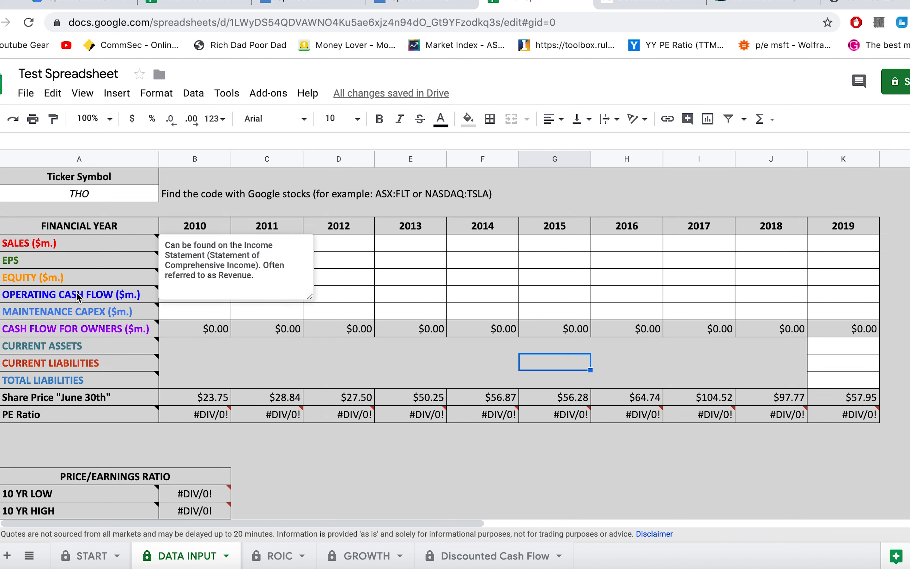
left_click(117, 311)
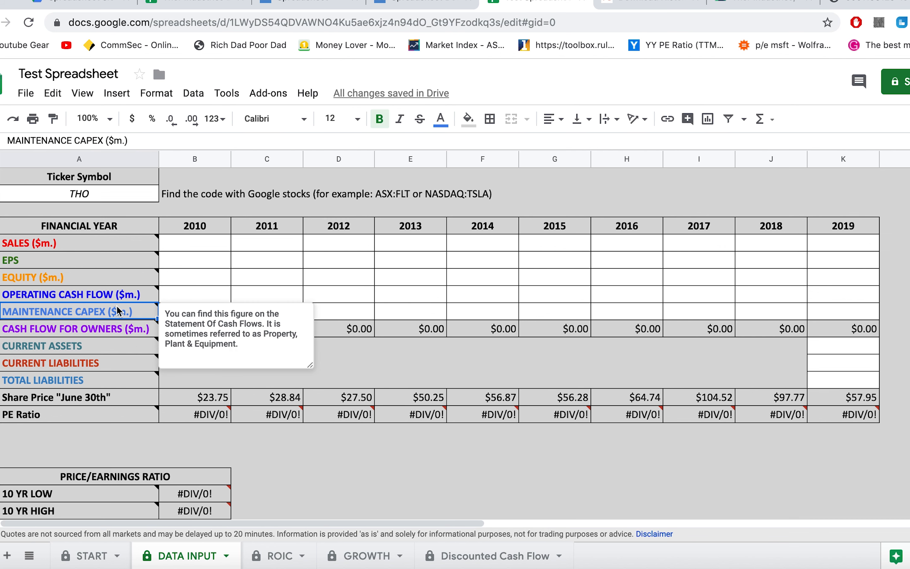
left_click(404, 364)
left_click_drag(842, 348, 845, 395)
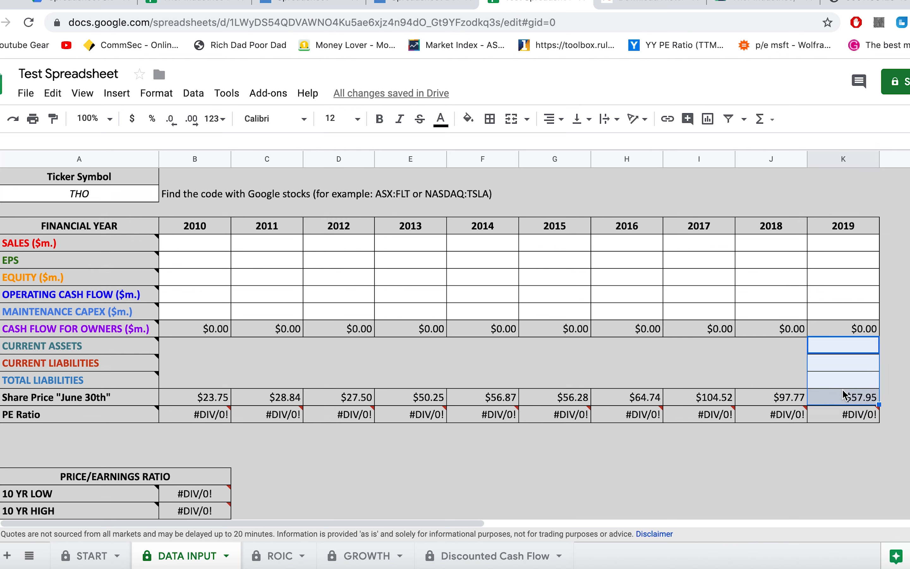
left_click(891, 363)
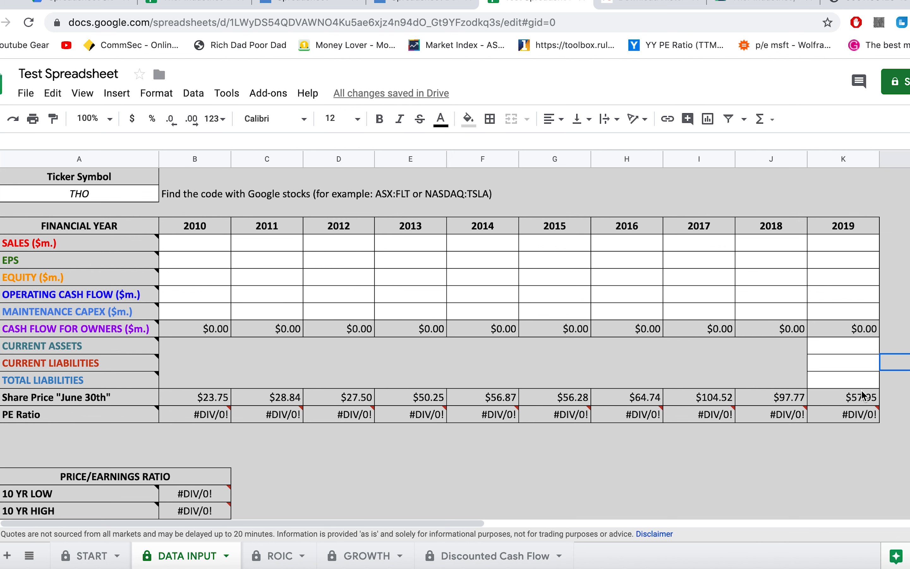
scroll(733, 426, "down", 5)
scroll(737, 431, "up", 3)
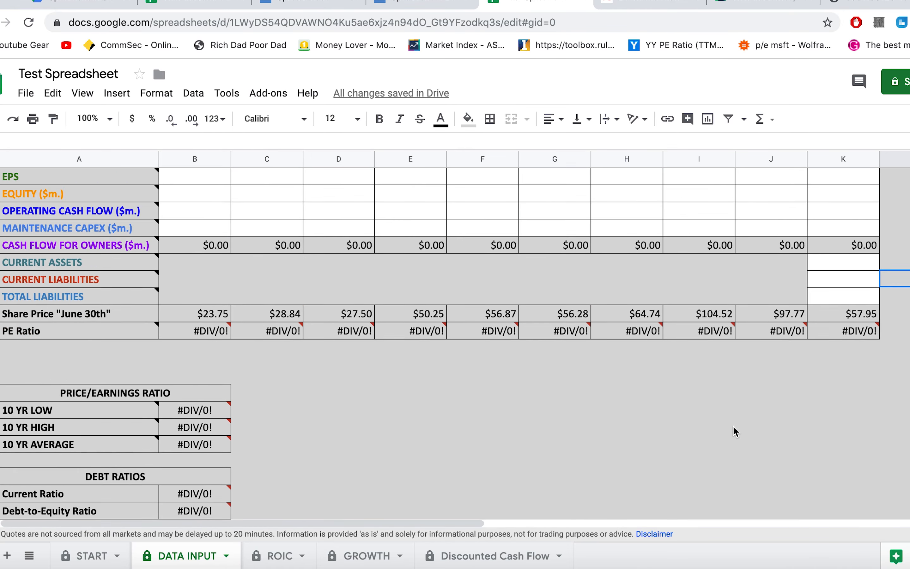
scroll(736, 431, "up", 3)
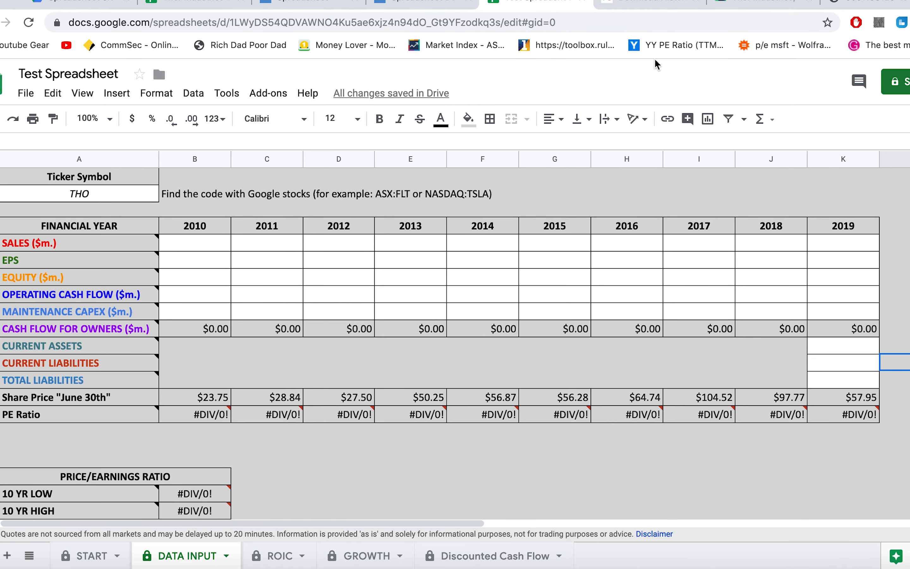
Switch to the QuickFS website and examine which countries' stocks its home page covers.
left_click(652, 6)
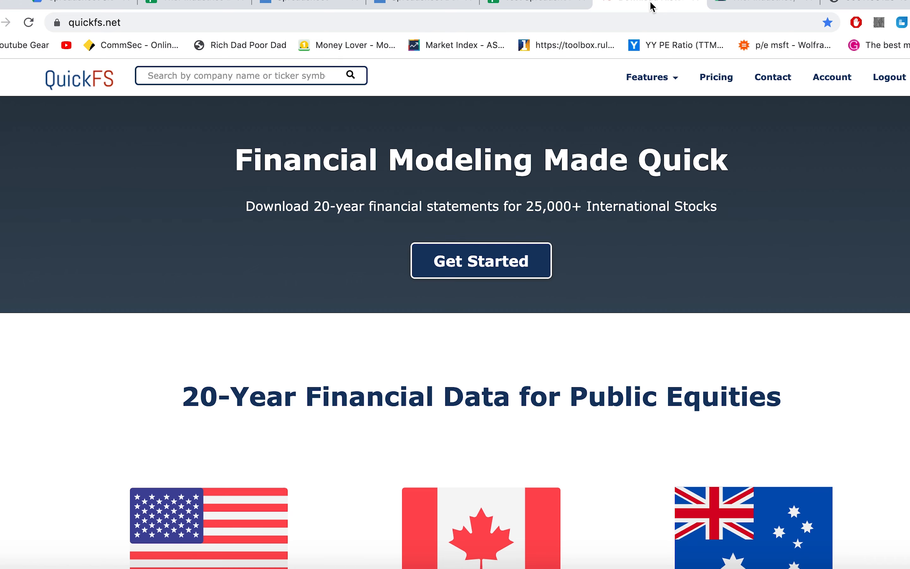
scroll(548, 356, "down", 2)
scroll(549, 356, "up", 2)
scroll(550, 356, "down", 1)
scroll(550, 356, "down", 8)
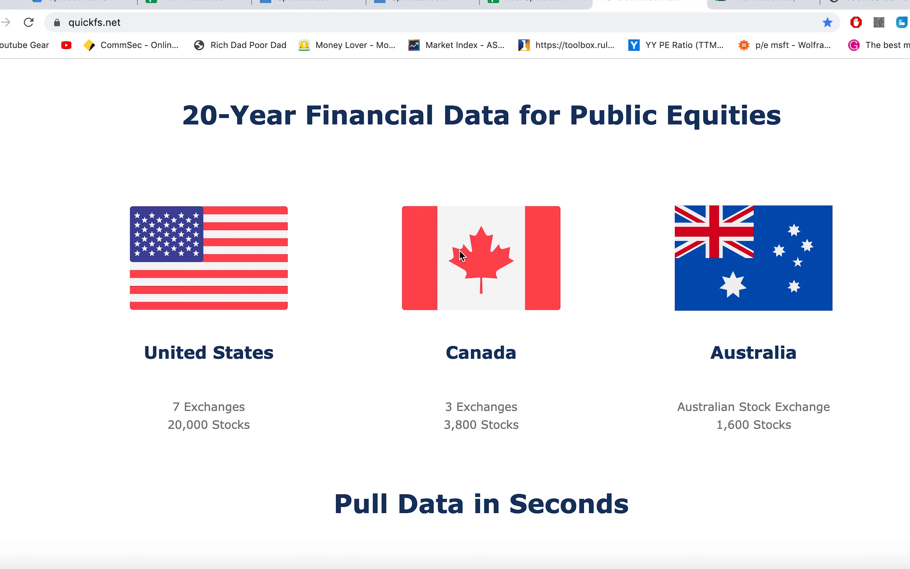
scroll(557, 297, "up", 8)
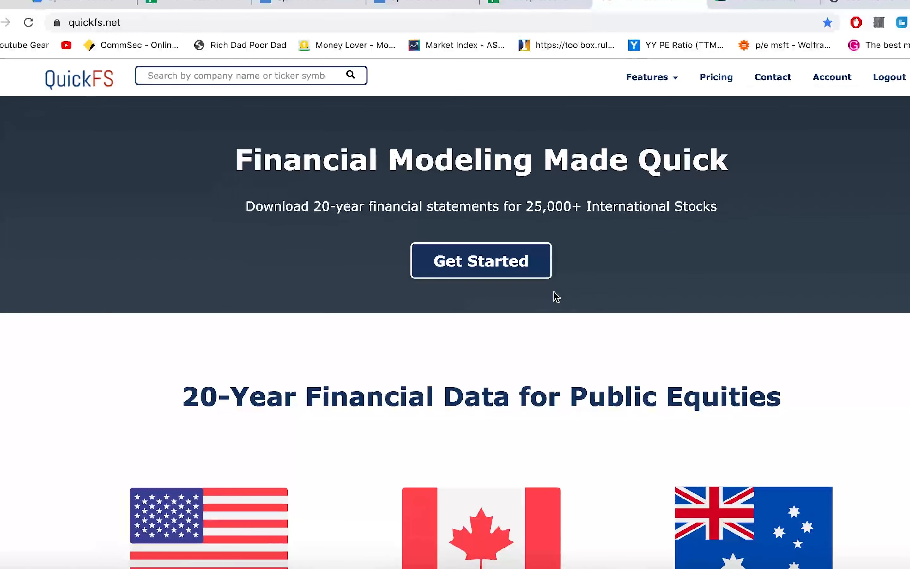
scroll(557, 297, "down", 7)
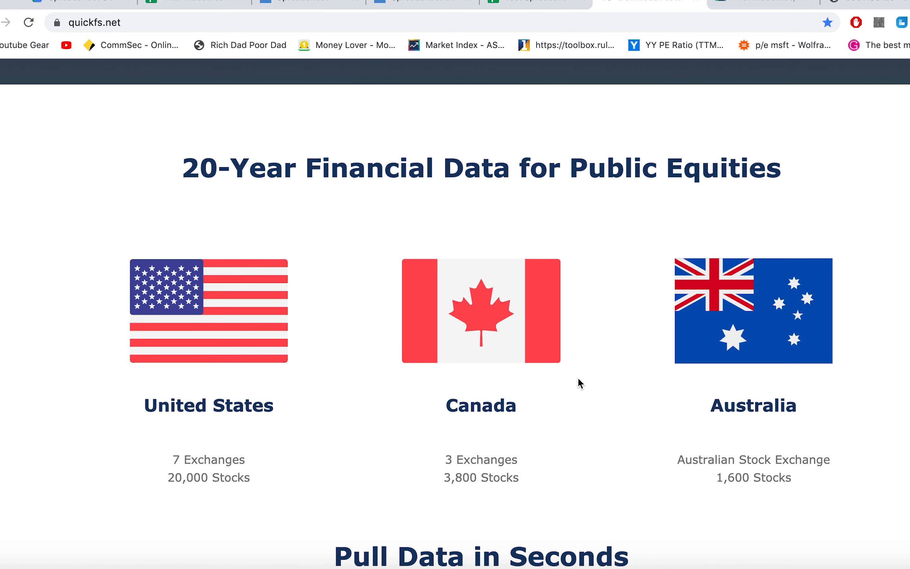
scroll(578, 379, "up", 7)
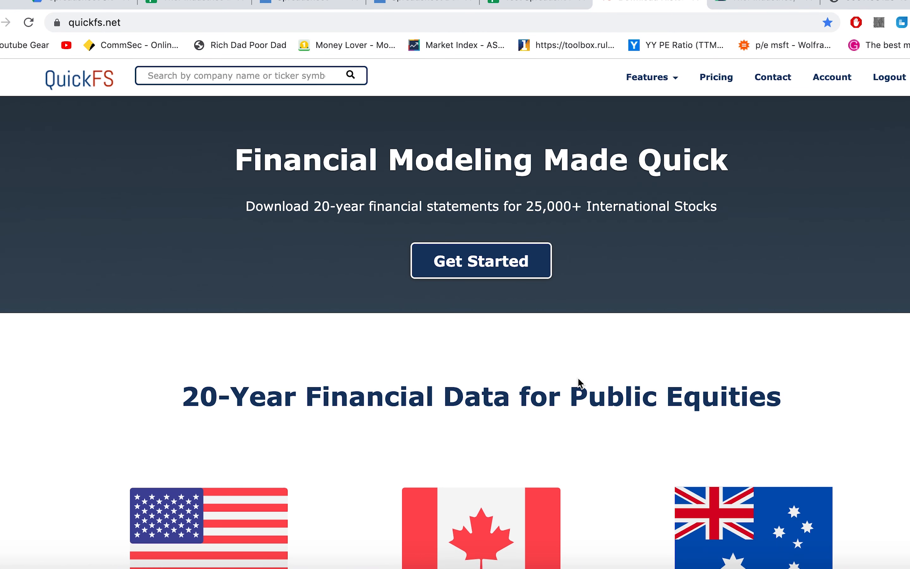
Search QuickFS for "tho" and open the company page of Thor Industries Inc (THO:US).
left_click(198, 77)
type("tho")
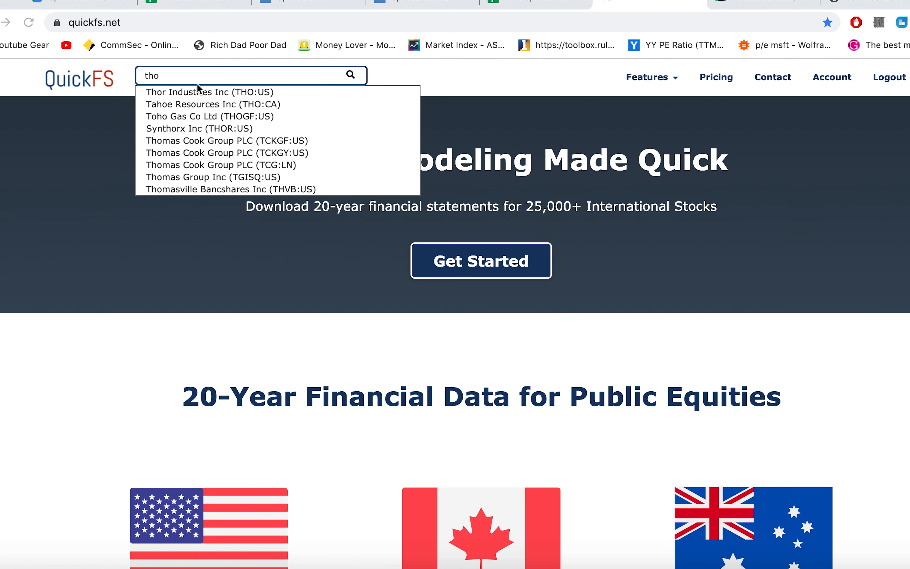
left_click(451, 197)
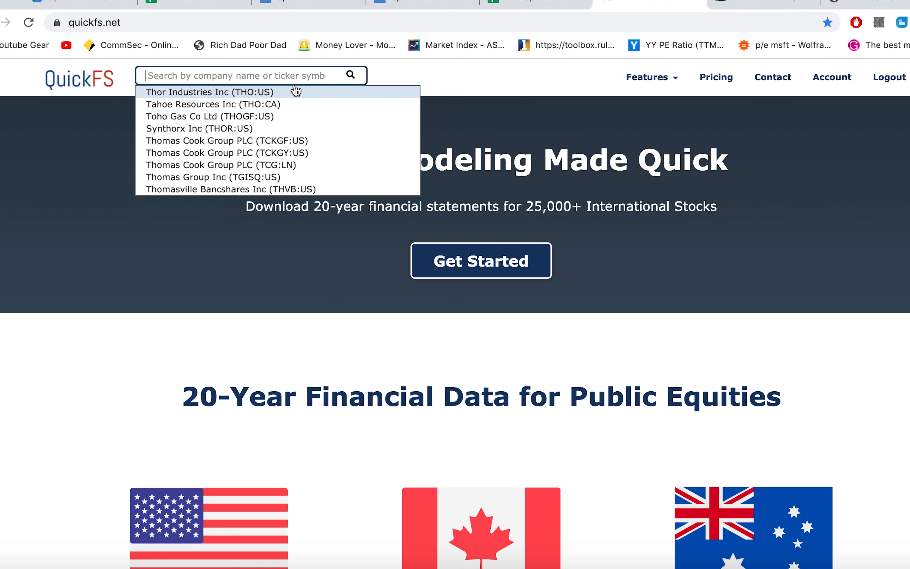
left_click(275, 96)
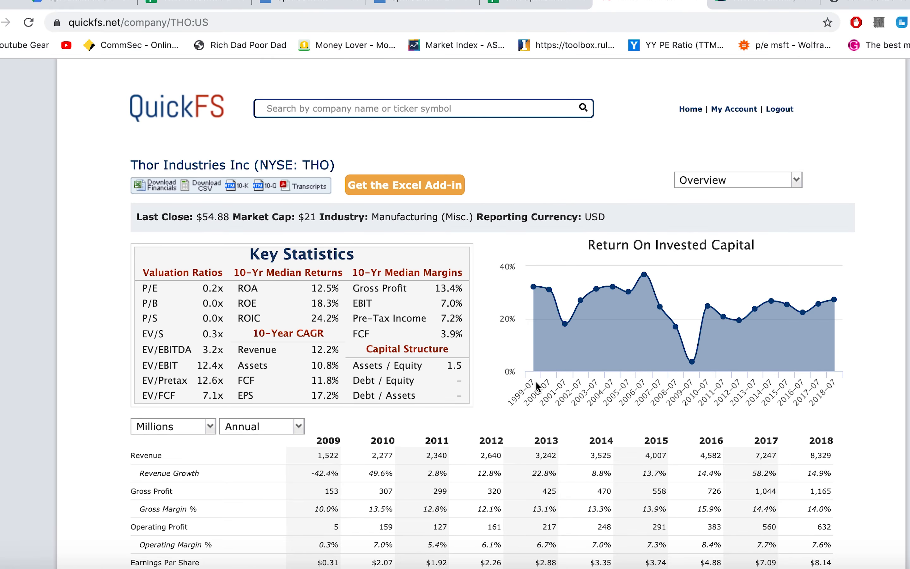
Display the Income Statement for Thor Industries and locate its Revenue row.
scroll(543, 424, "down", 2)
scroll(543, 422, "up", 2)
left_click(763, 180)
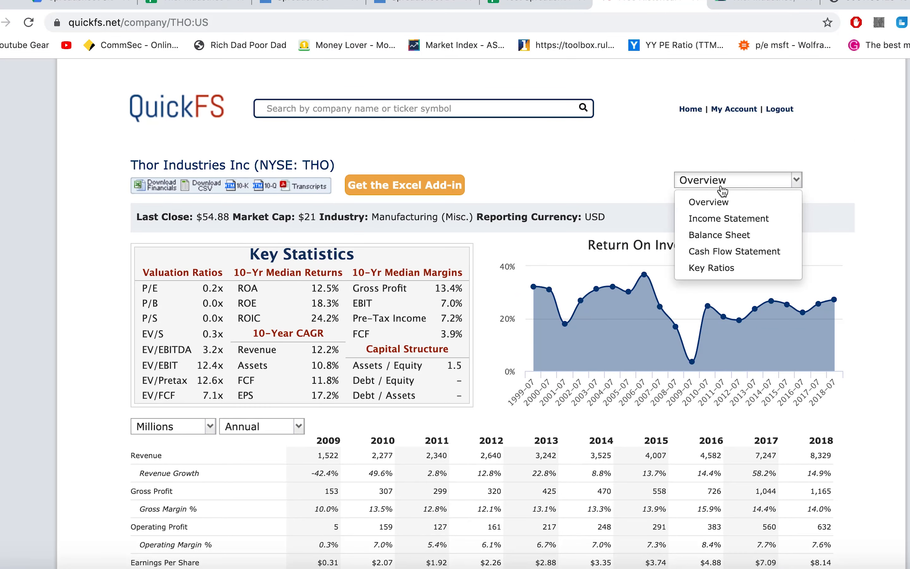
left_click(765, 223)
double_click(146, 232)
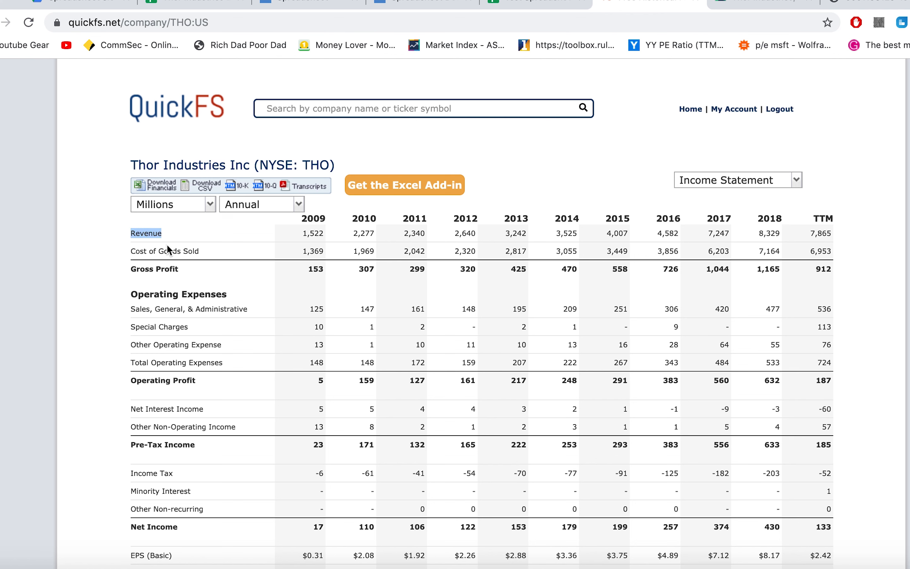
left_click(224, 253)
Copy the 2010 to 2018 Revenue figures and paste them into the SALES ($m.) row of Test Spreadsheet in Google Sheets, starting at 2010.
left_click_drag(353, 233, 803, 235)
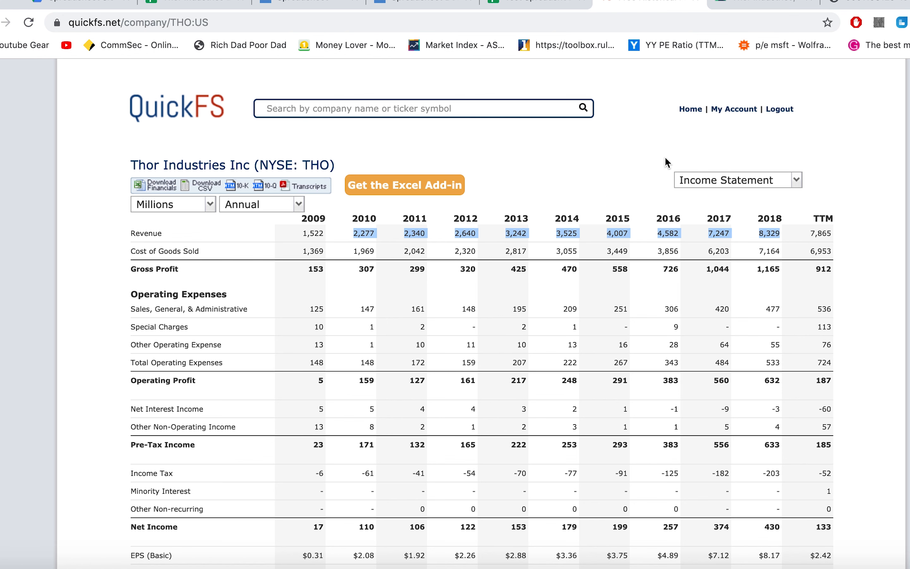
left_click(188, 5)
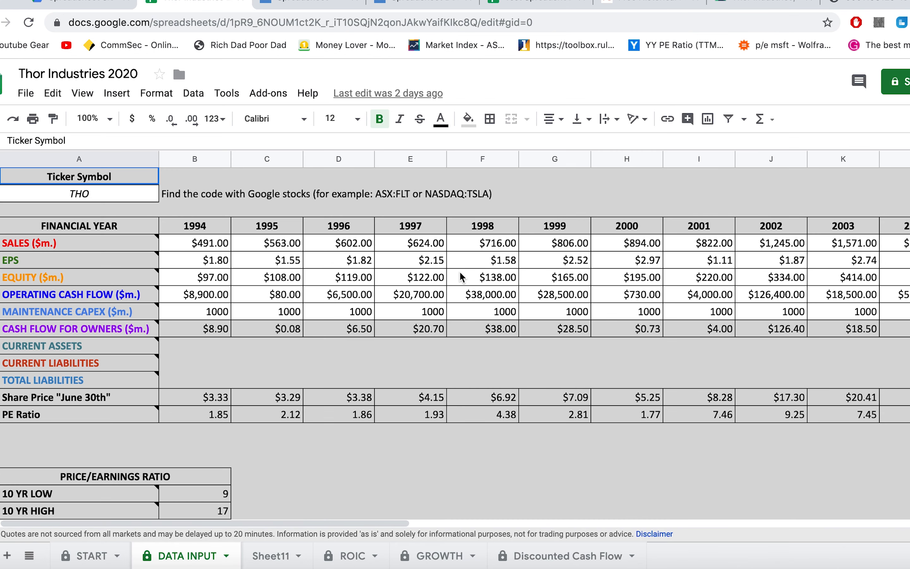
left_click(546, 5)
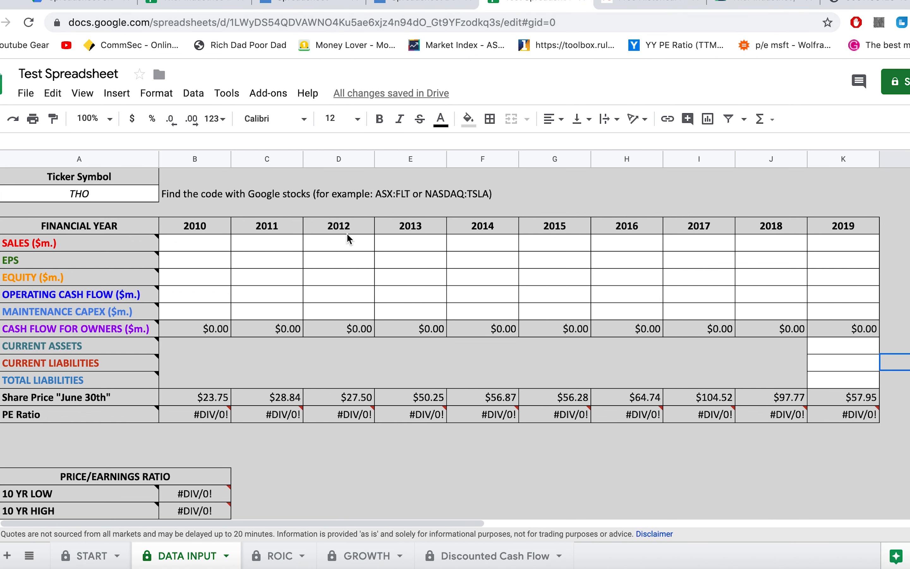
left_click(205, 245)
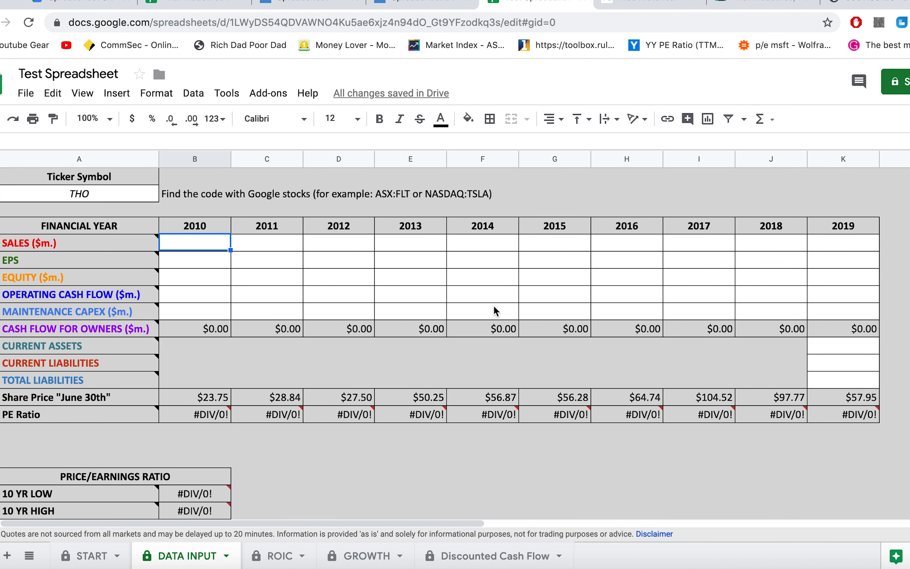
type("$2,277.00\t$2,340.00\t$2,640.00\t$3,242.00\t$3,525.00\t$4,007.00\t$4,582.00\t$7,247.00\t$8,329.00")
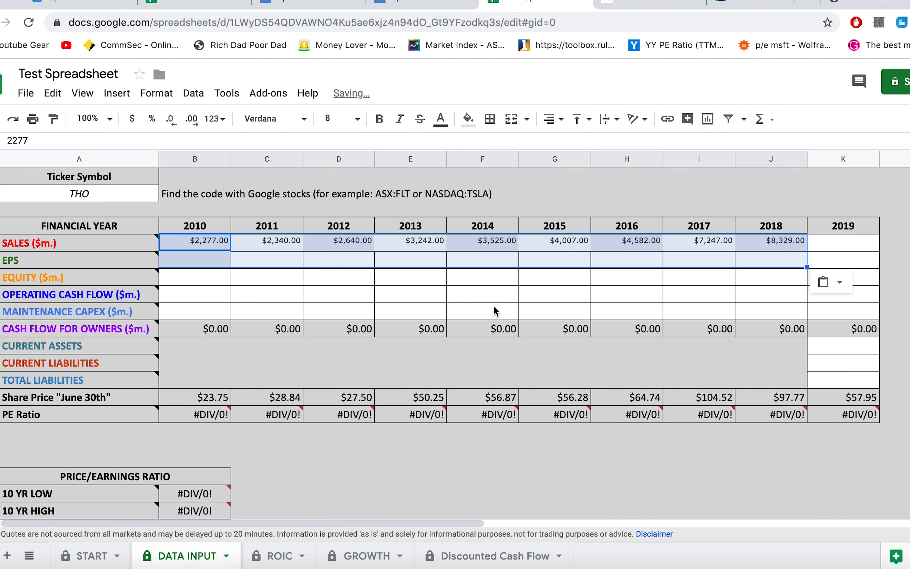
Switch back to QuickFS and try to select the EPS (Diluted) figures from 2010 onward in the income statement.
left_click(647, 4)
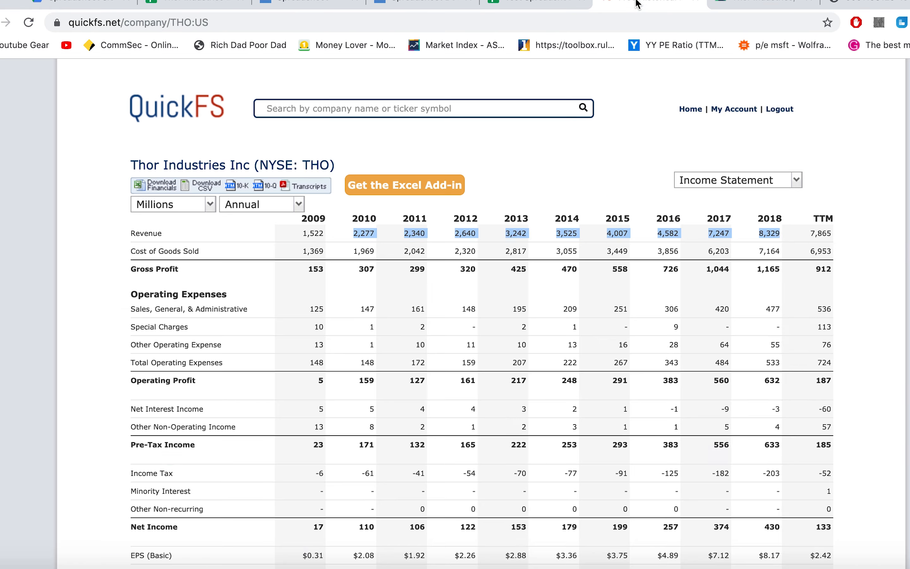
scroll(380, 361, "down", 4)
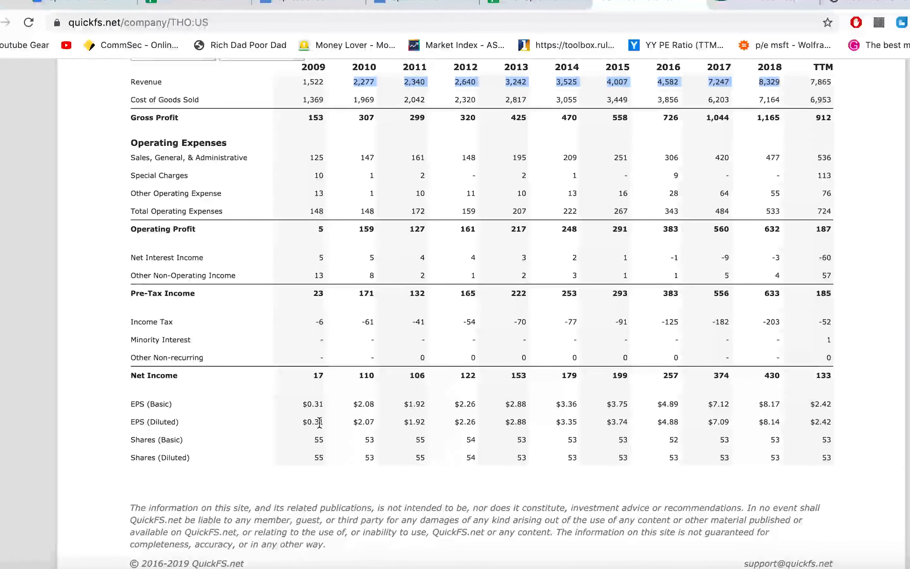
left_click(359, 421)
left_click_drag(355, 422, 741, 417)
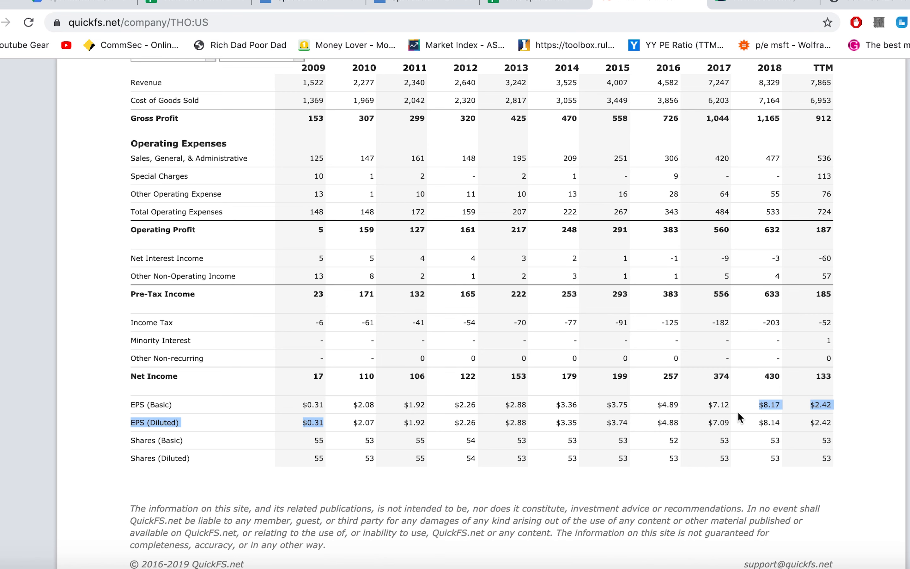
left_click(707, 387)
scroll(706, 386, "up", 1)
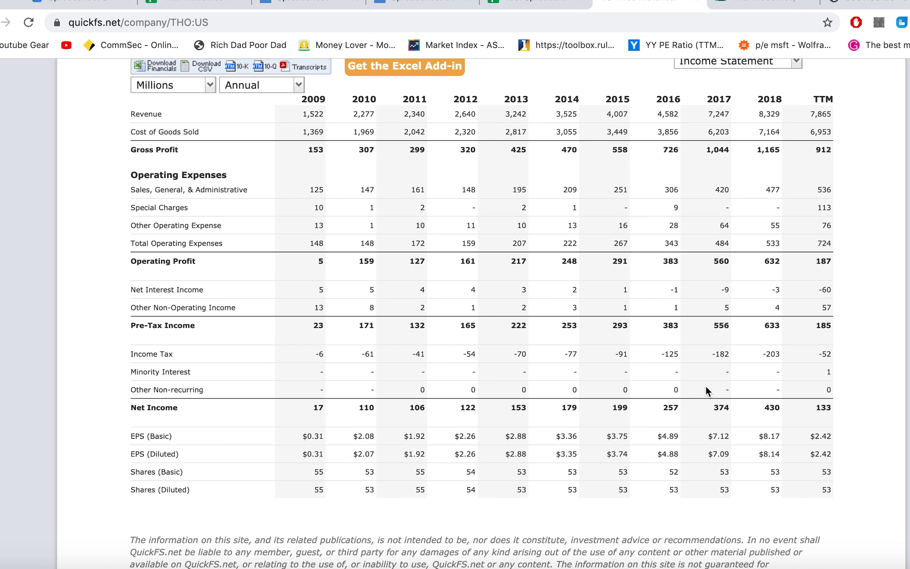
scroll(706, 385, "up", 2)
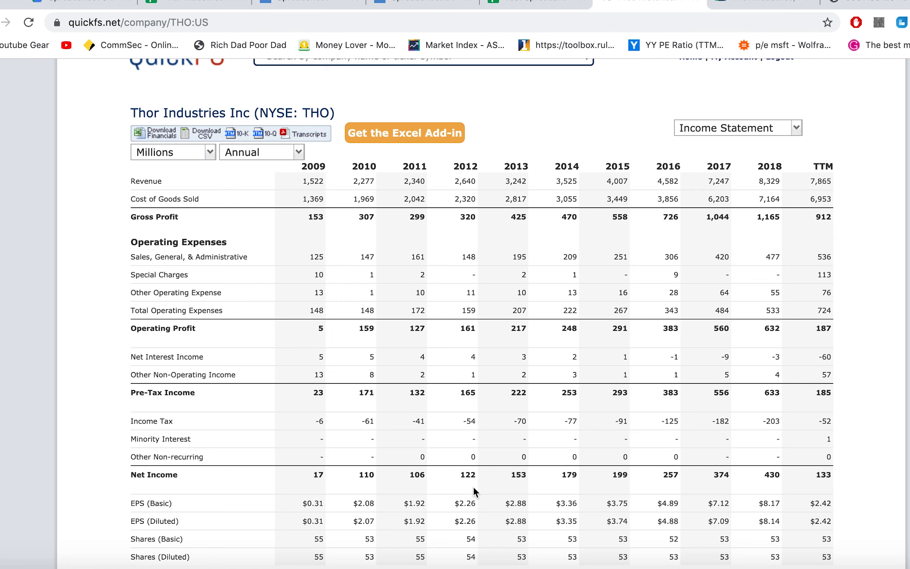
Display the Balance Sheet for Thor Industries and look through its assets, liabilities and equity rows.
left_click(767, 134)
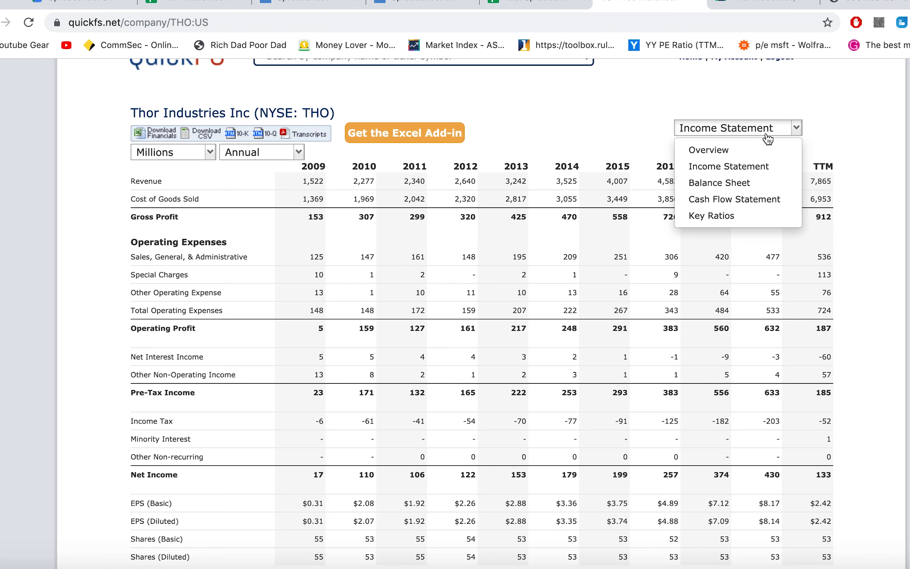
left_click(745, 183)
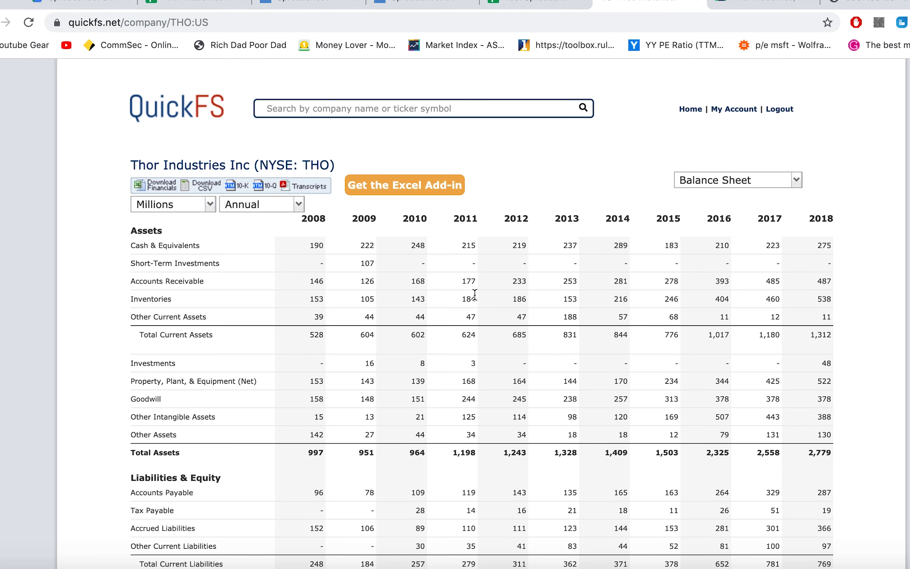
scroll(220, 343, "down", 5)
scroll(220, 343, "down", 1)
triple_click(196, 448)
scroll(226, 376, "up", 7)
Display the Cash Flow Statement for Thor Industries and highlight the Property, Plant, & Equipment row label.
left_click(738, 180)
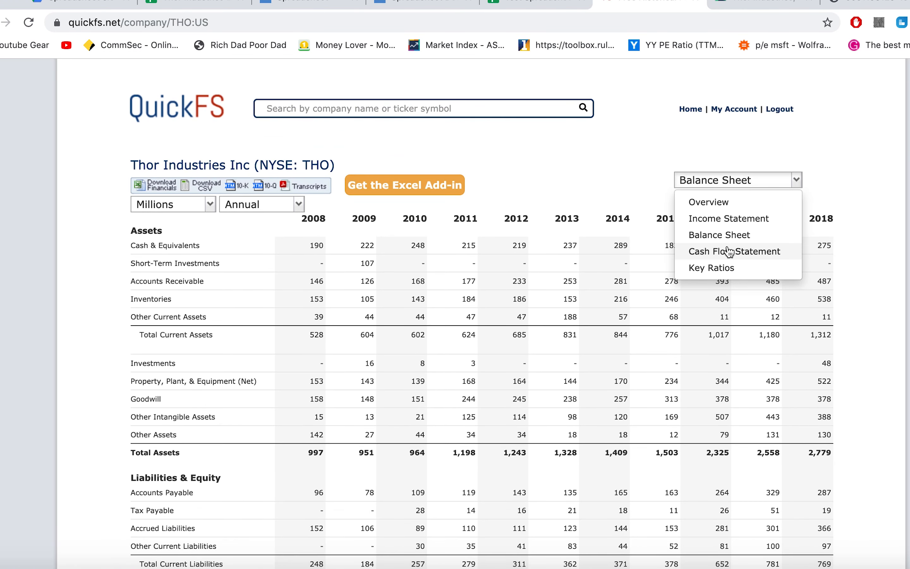
left_click(730, 251)
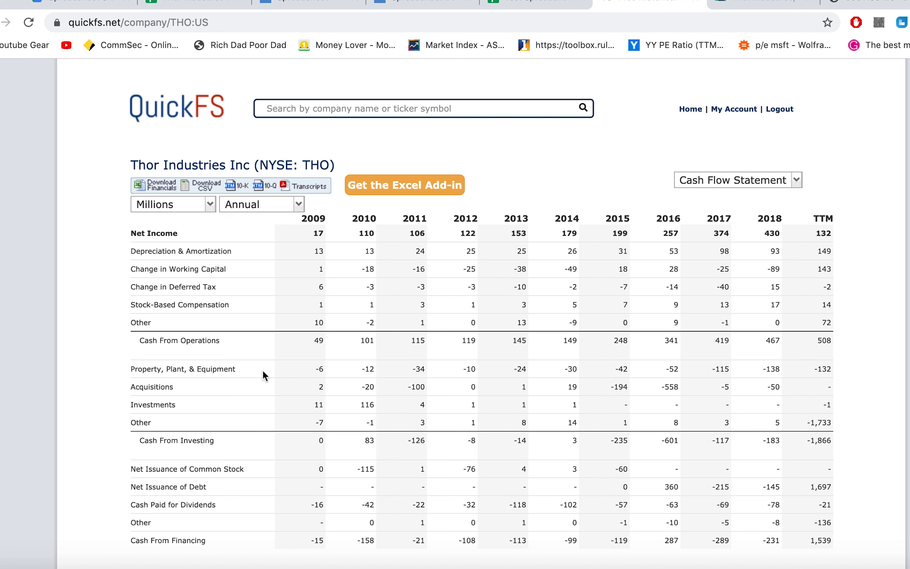
triple_click(194, 369)
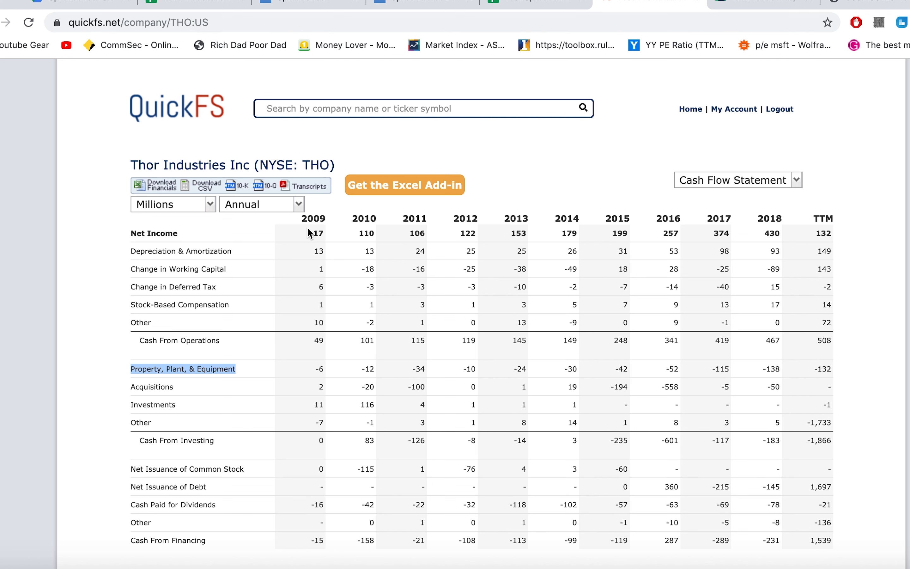
left_click(229, 373)
triple_click(221, 373)
double_click(220, 369)
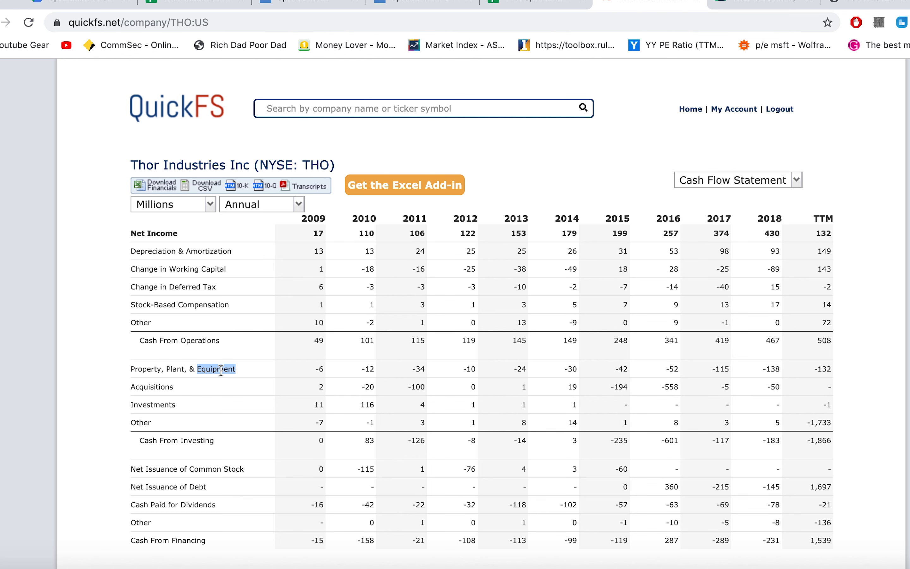
Return to Test Spreadsheet in Google Sheets and review the 2019 current assets, current liabilities and total liabilities entries.
key("ctrl+shift+Tab")
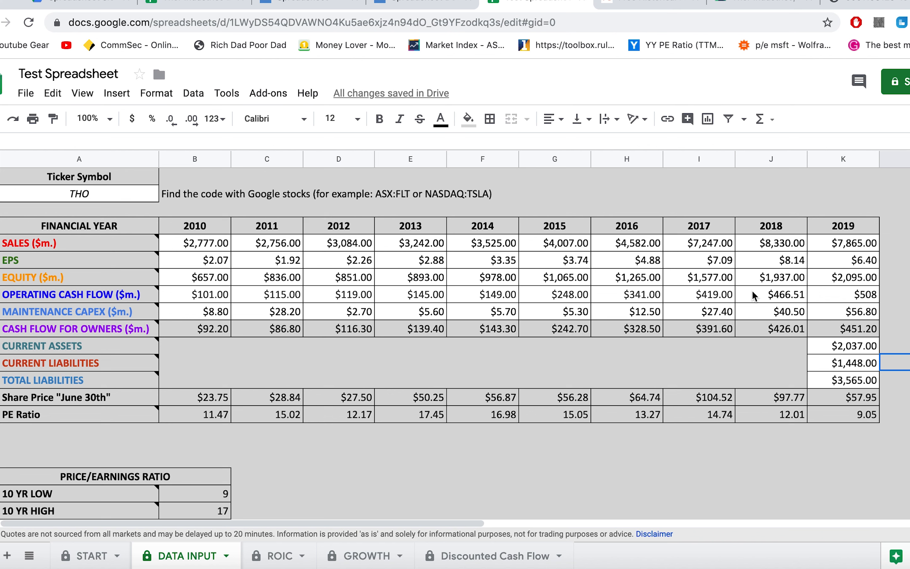
left_click_drag(857, 352, 867, 378)
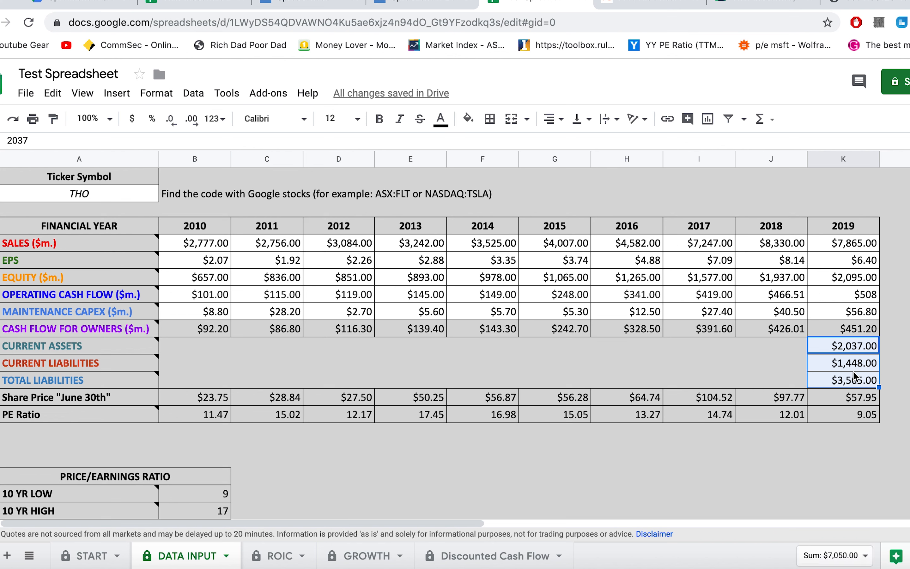
left_click(887, 380)
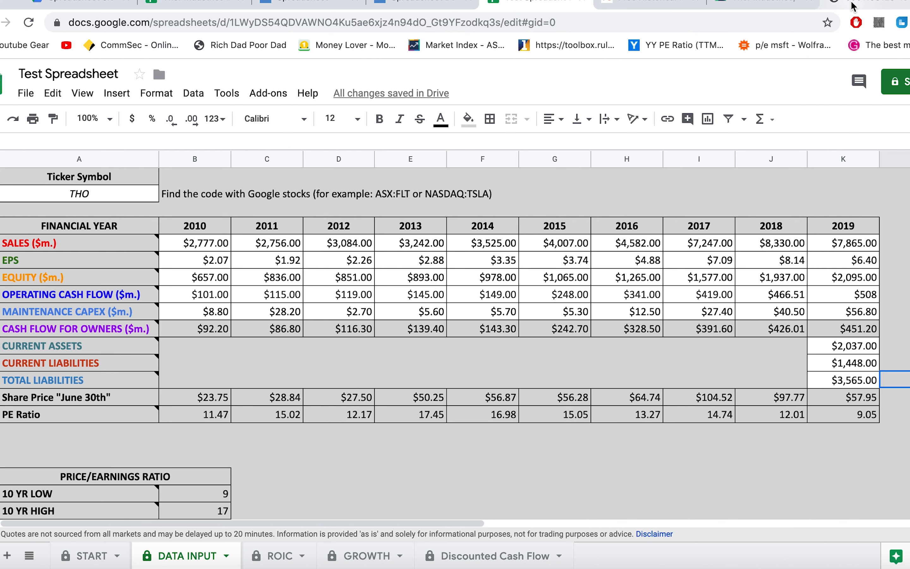
Switch from QuickFS to the Thor Industries investor relations website and open its IR Home page from the SEC Filings page.
left_click(635, 6)
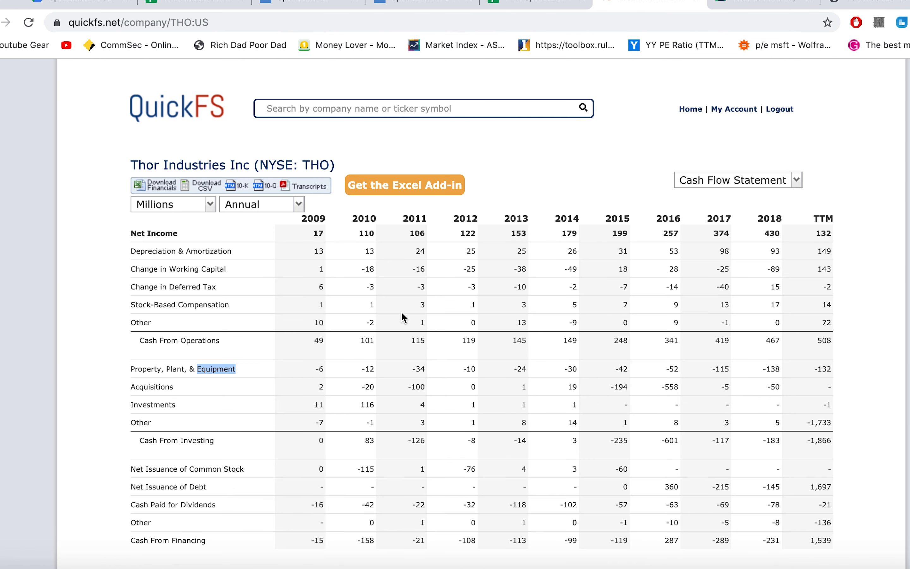
left_click(773, 4)
scroll(406, 211, "up", 10)
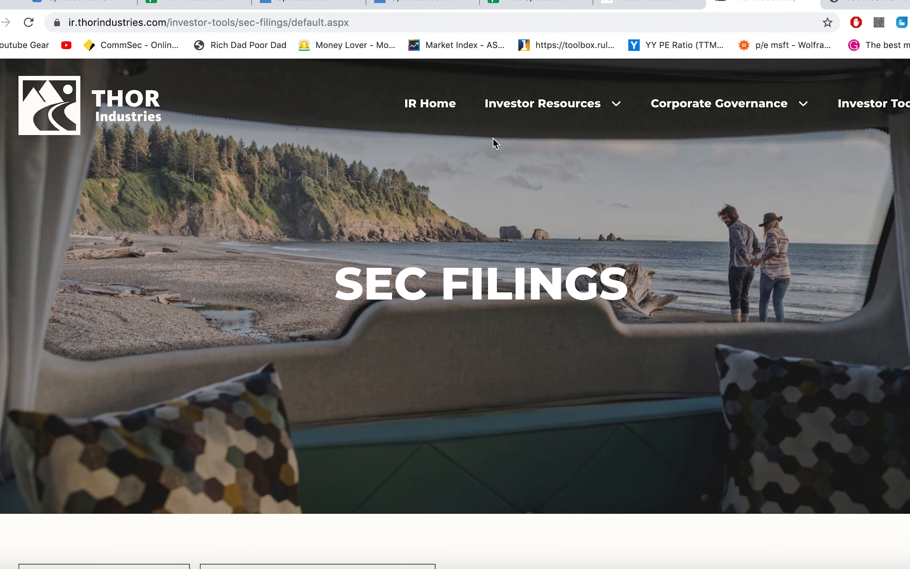
left_click(432, 106)
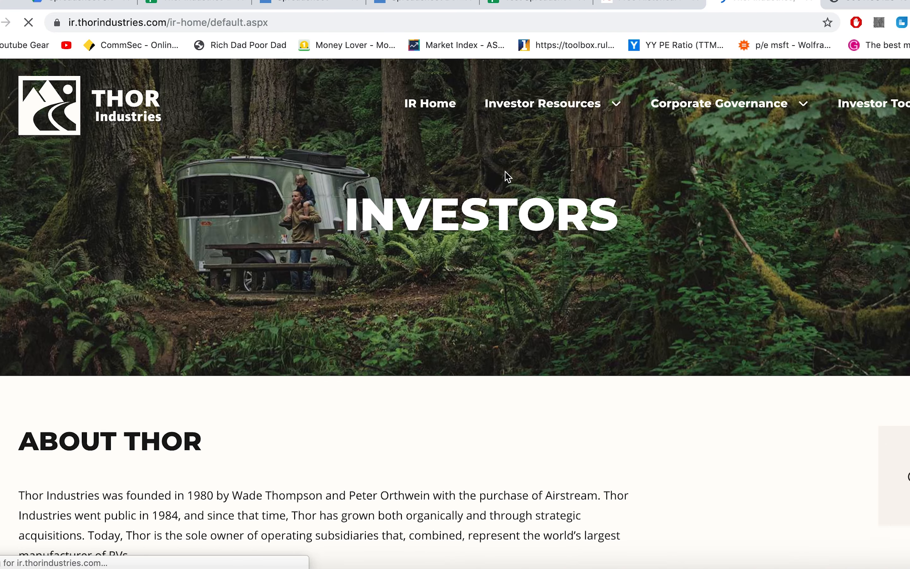
scroll(569, 295, "down", 5)
scroll(564, 346, "up", 5)
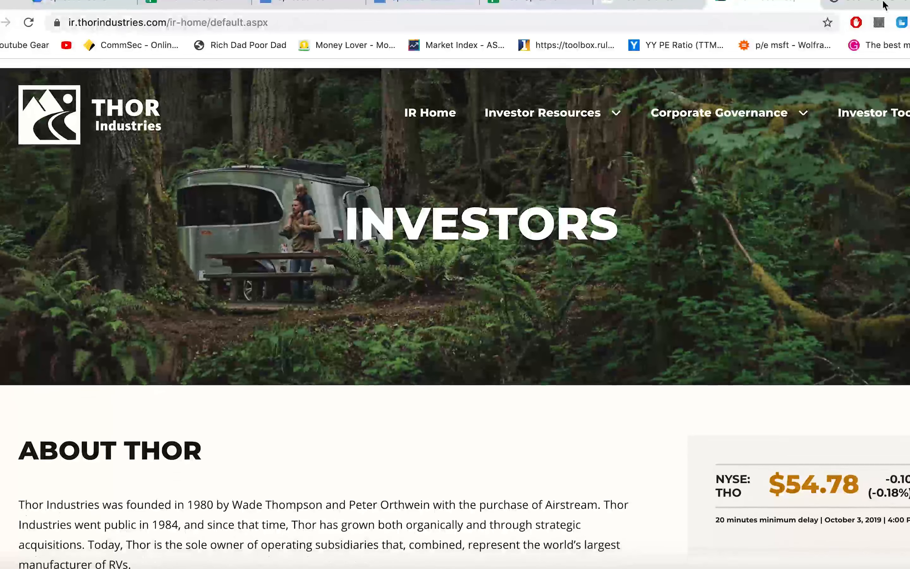
Switch to the Thor Industries annual report PDF, search it for "equity" and go through the first 18 matches.
left_click(869, 4)
scroll(677, 264, "down", 2)
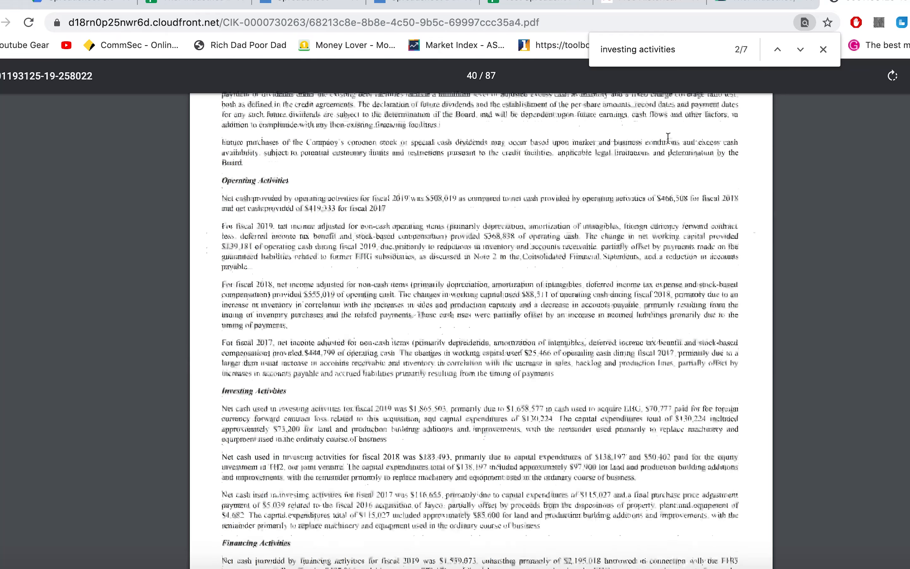
scroll(677, 191, "up", 5)
triple_click(636, 50)
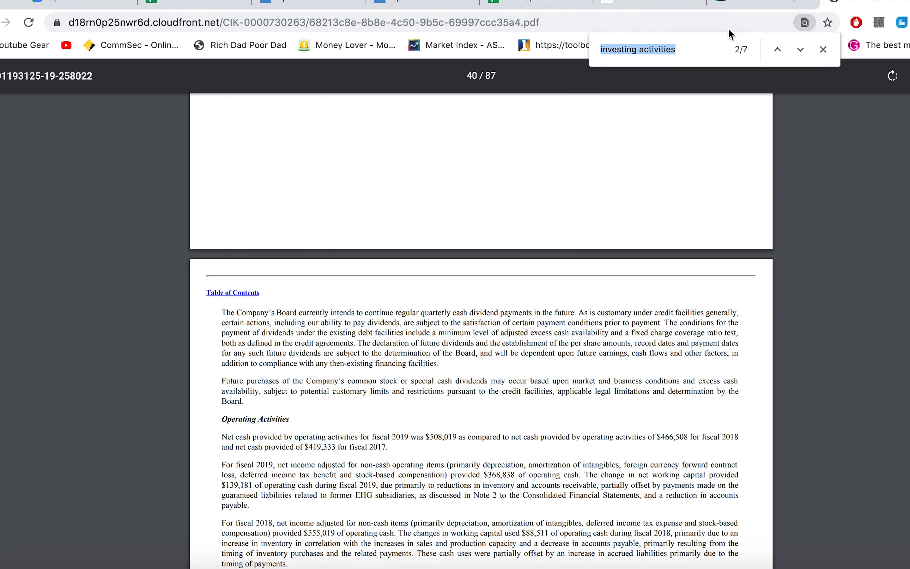
type("equity")
key("Return")
key("Return")
key("Return")
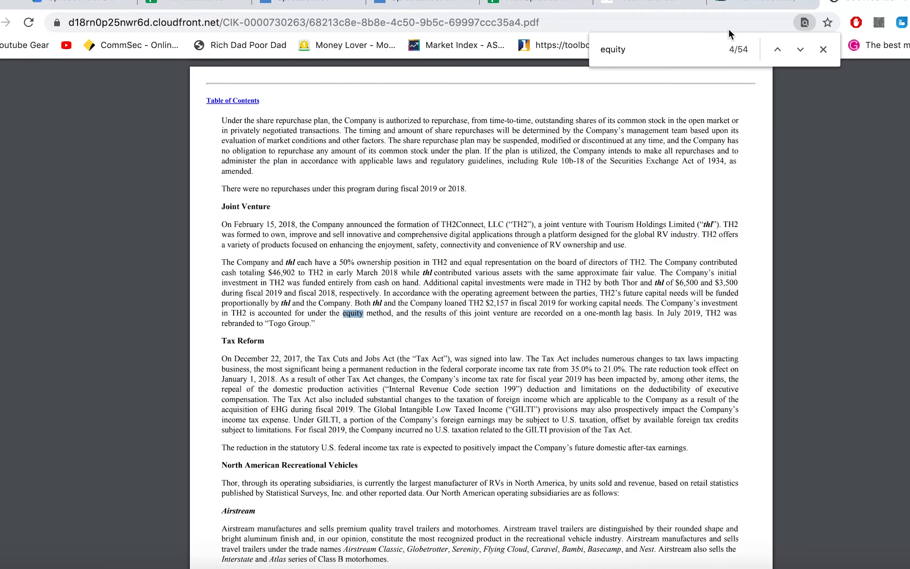
key("Return")
key("Return")
key("Return")
key("Return")
key("Return")
key("Return")
key("Return")
key("Return")
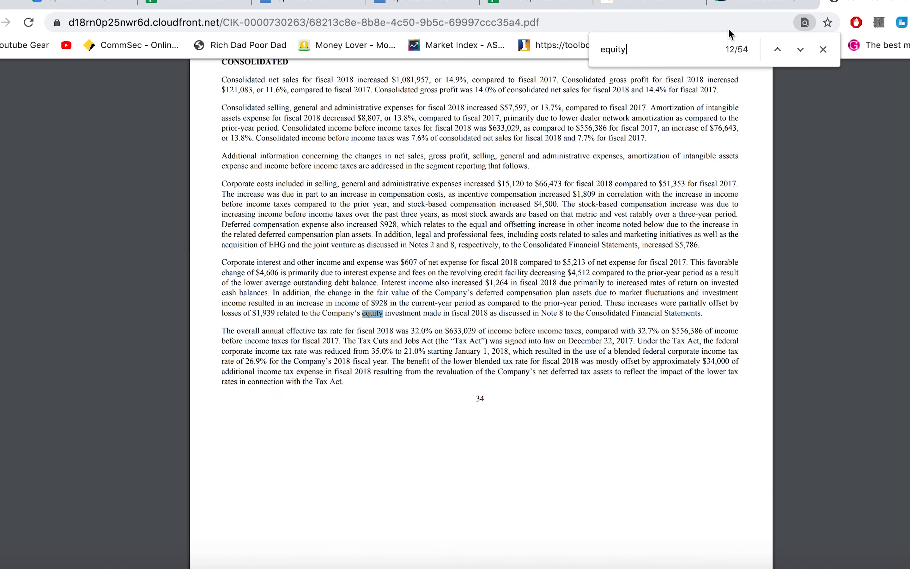
key("Return")
key("Return")
key("Return")
key("Return")
key("Return")
key("Return")
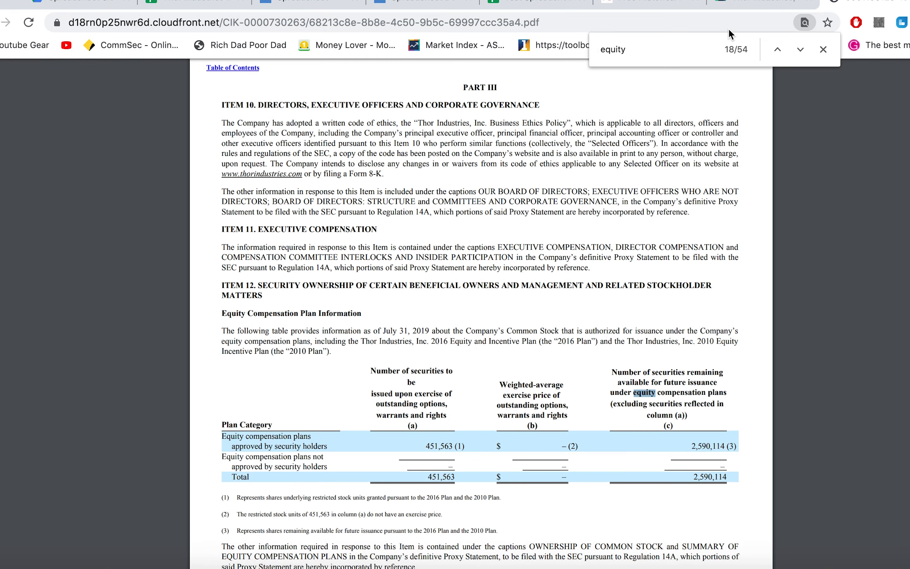
scroll(589, 273, "up", 10)
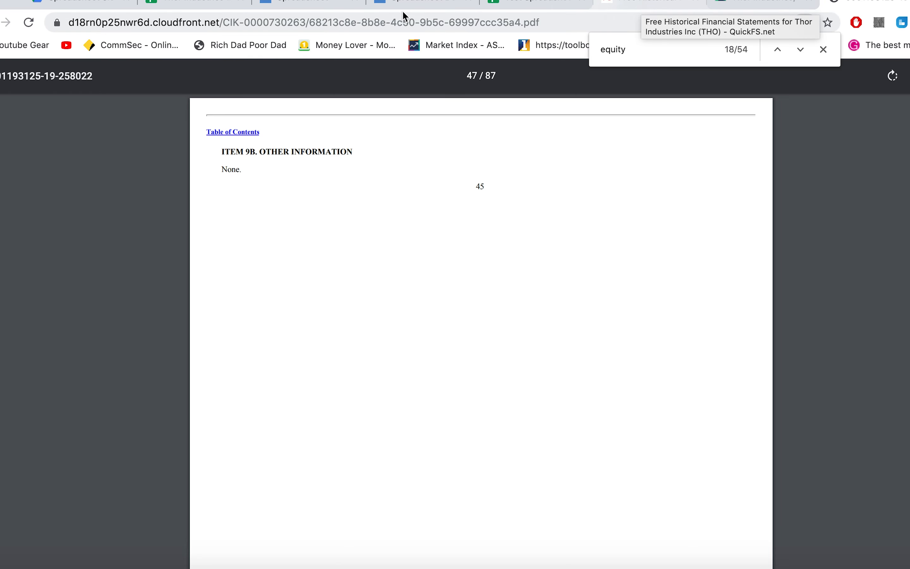
Return to Test Spreadsheet in Google Sheets and examine the Current Ratio and Debt-to-Equity Ratio under DEBT RATIOS.
left_click(545, 4)
scroll(569, 406, "down", 2)
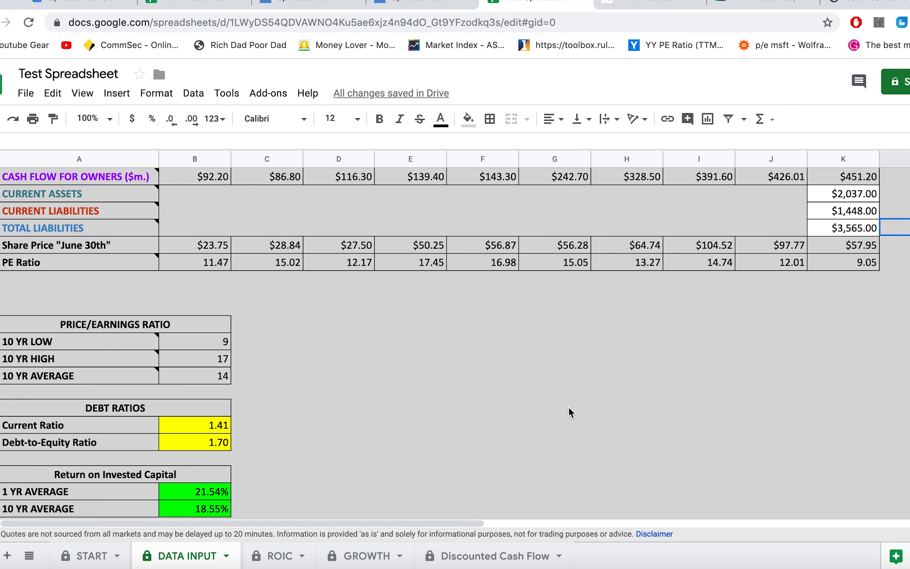
scroll(706, 378, "down", 2)
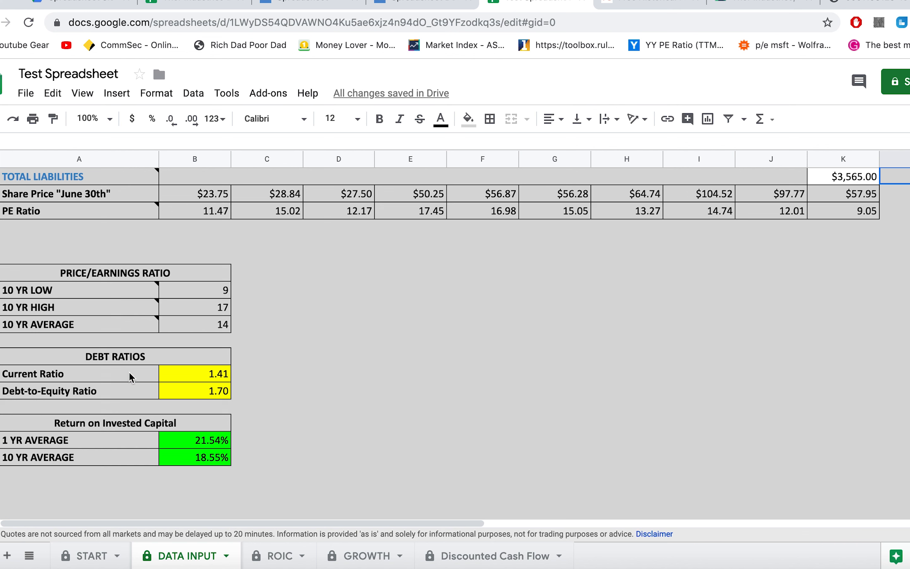
left_click_drag(88, 360, 175, 393)
left_click(318, 389)
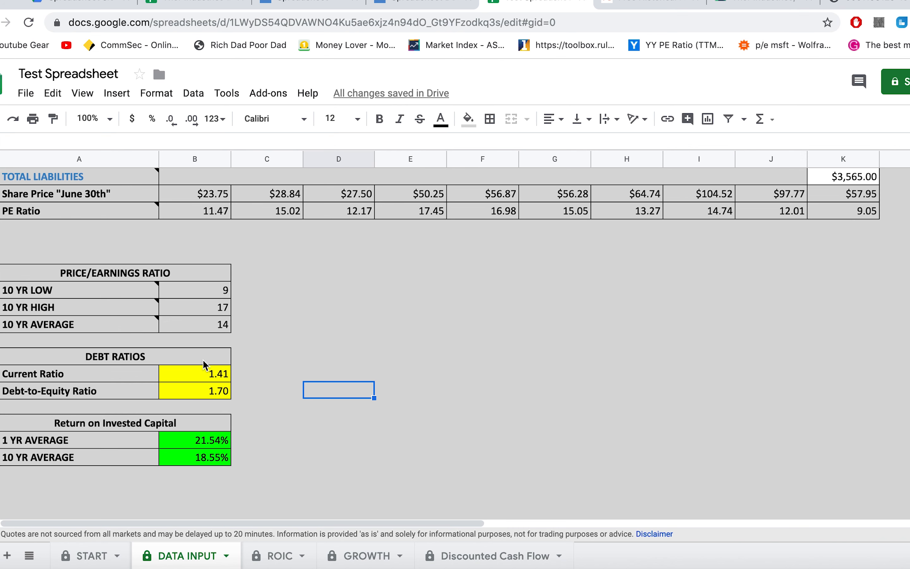
Examine the PRICE/EARNINGS RATIO block and go through the yearly PE Ratio formulas from 2010 onward.
scroll(203, 360, "up", 4)
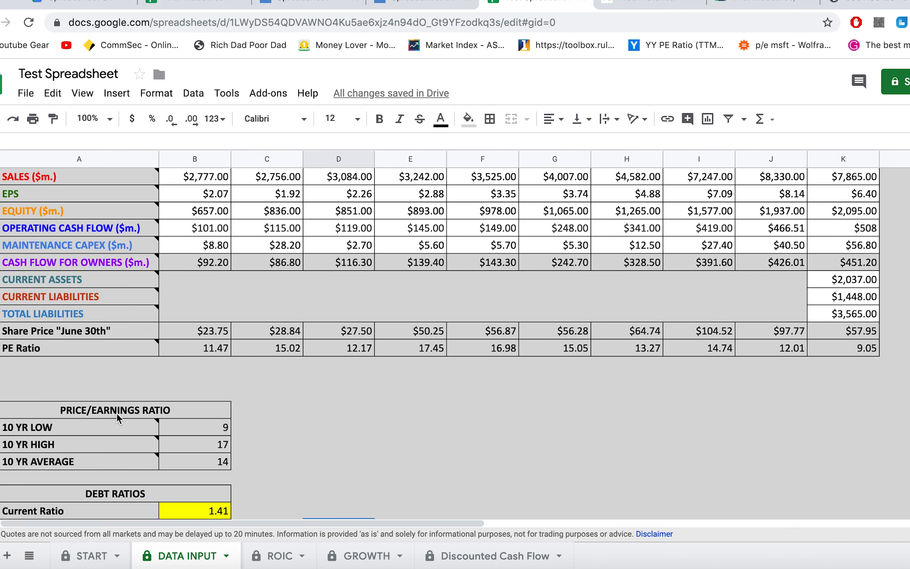
left_click(130, 412)
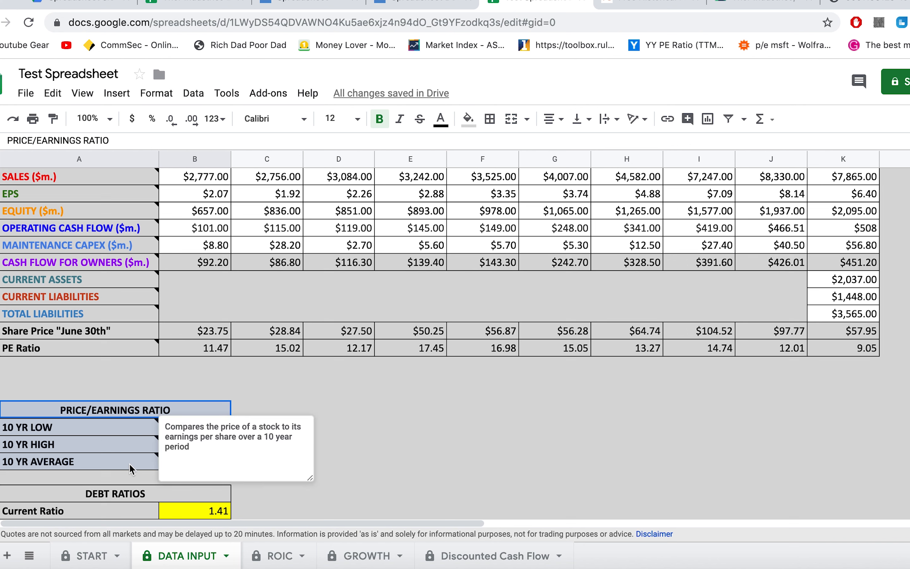
left_click(357, 423)
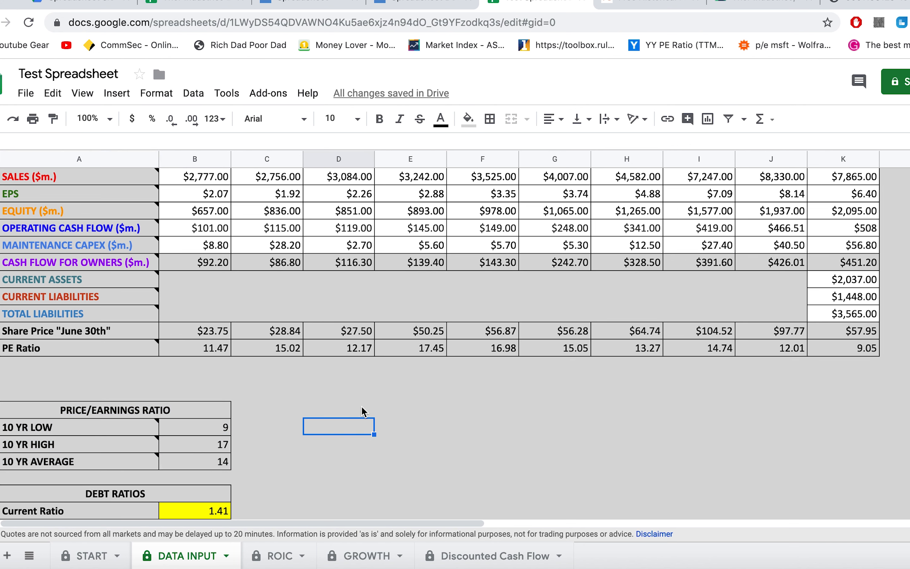
left_click(214, 352)
key("Right")
key("Right")
key("Right")
key("Right")
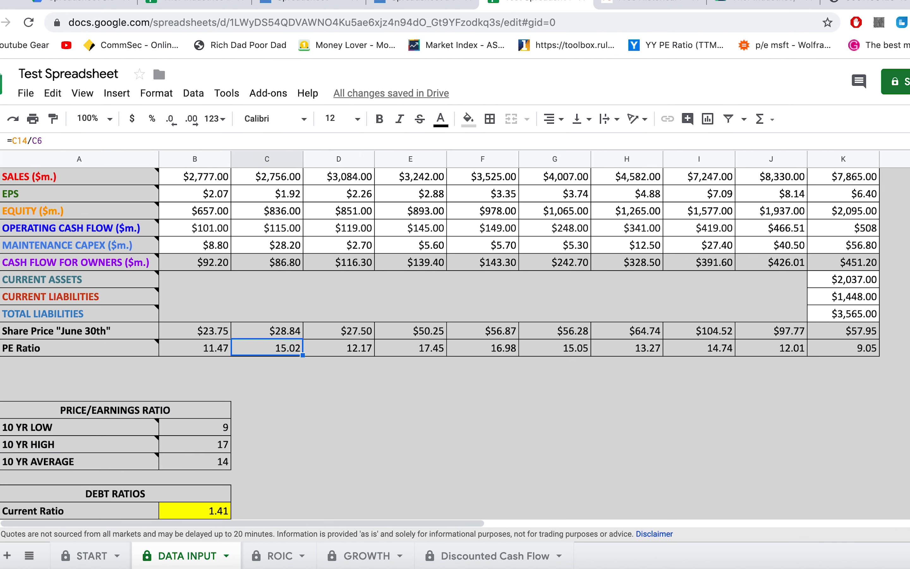
key("Right")
key("Right")
key("Right")
key("Right")
Inspect the formulas behind the 10 YR LOW, 10 YR HIGH and 10 YR AVERAGE price/earnings values.
mouse_move(160, 465)
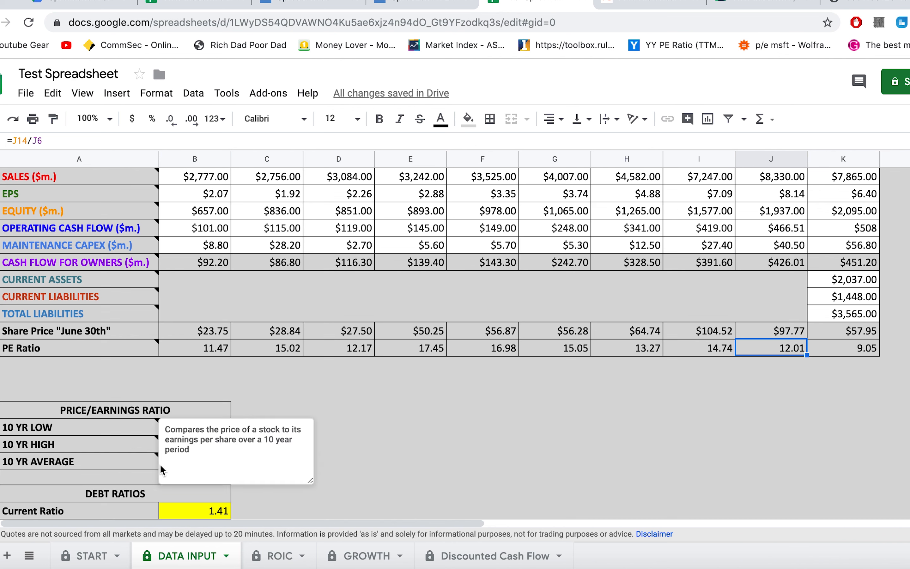
left_click(198, 429)
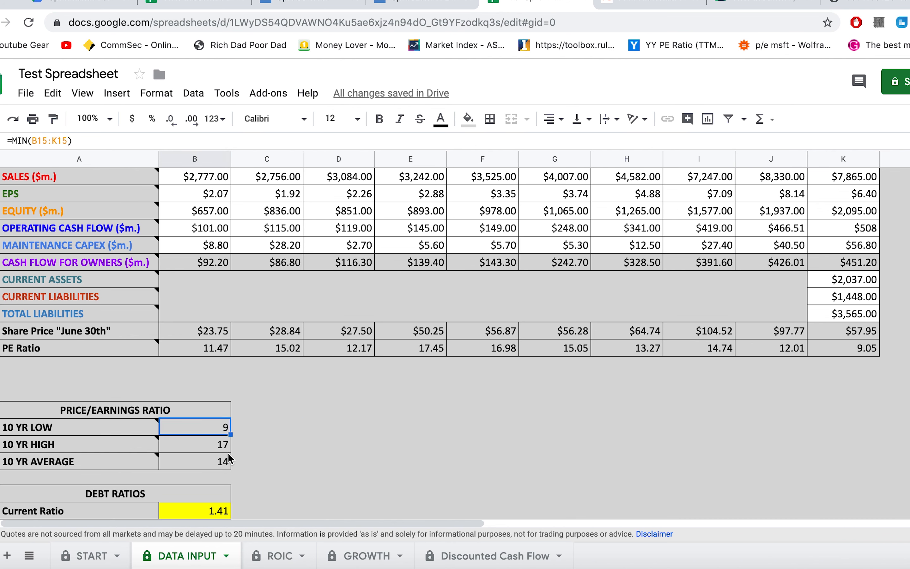
left_click(215, 446)
left_click(208, 463)
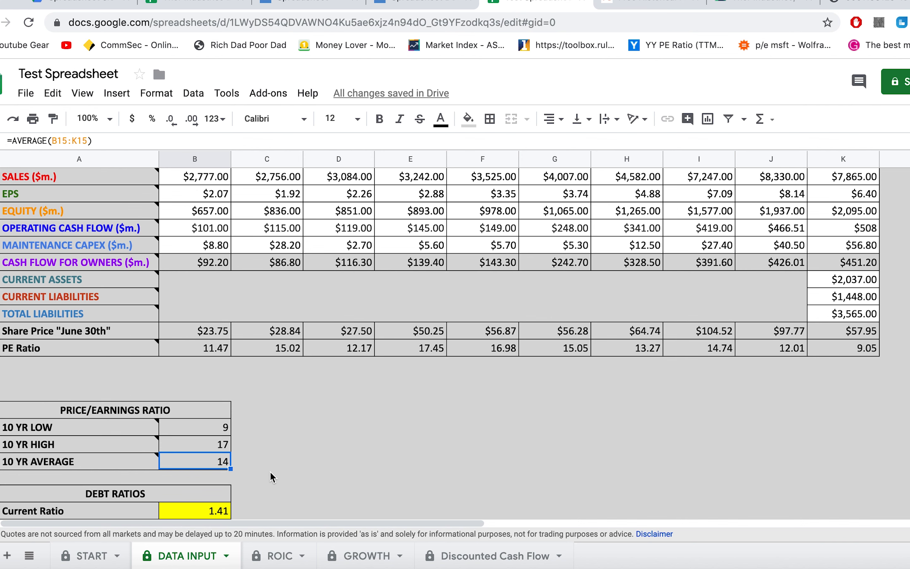
Examine the 1 YR AVERAGE and 10 YR AVERAGE values under Return on Invested Capital on the DATA INPUT sheet.
scroll(273, 478, "down", 2)
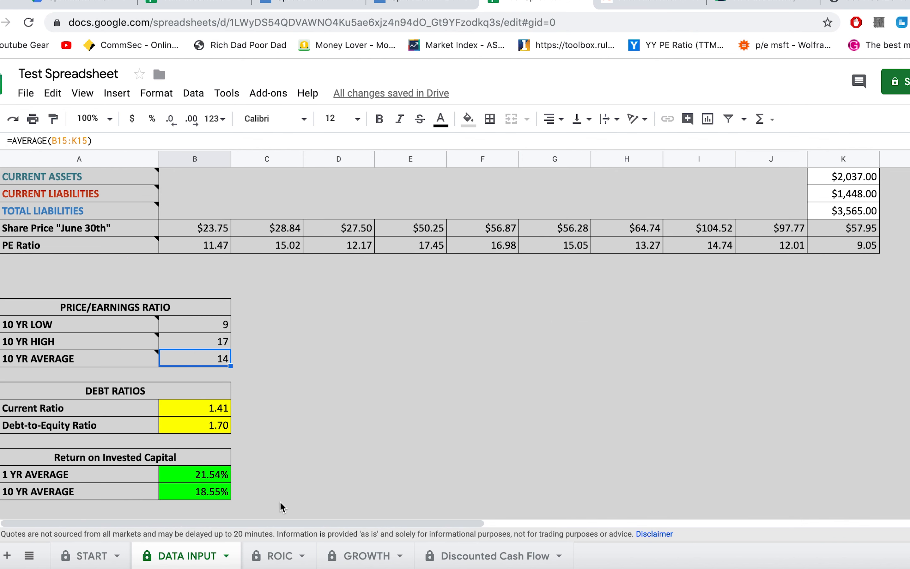
left_click_drag(203, 461, 205, 497)
left_click(292, 467)
scroll(513, 395, "up", 4)
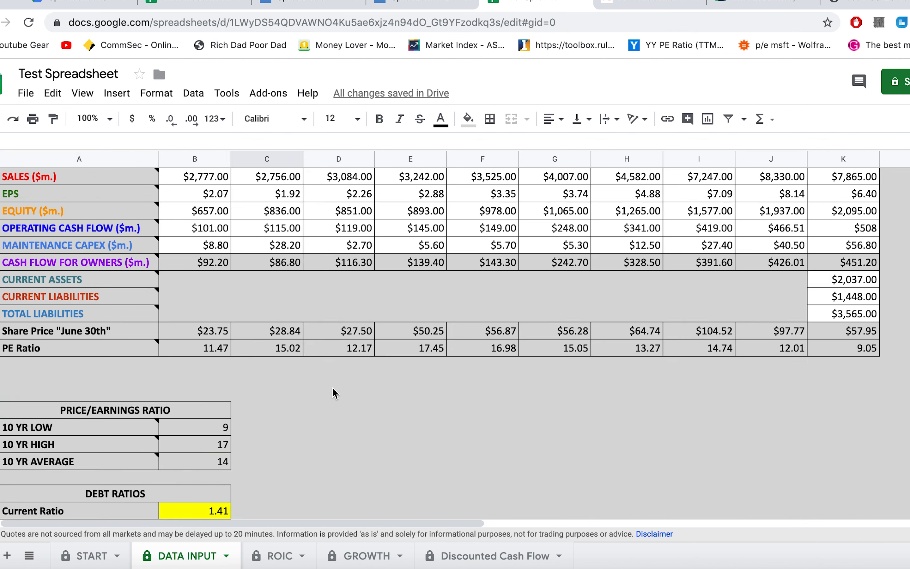
scroll(513, 396, "down", 4)
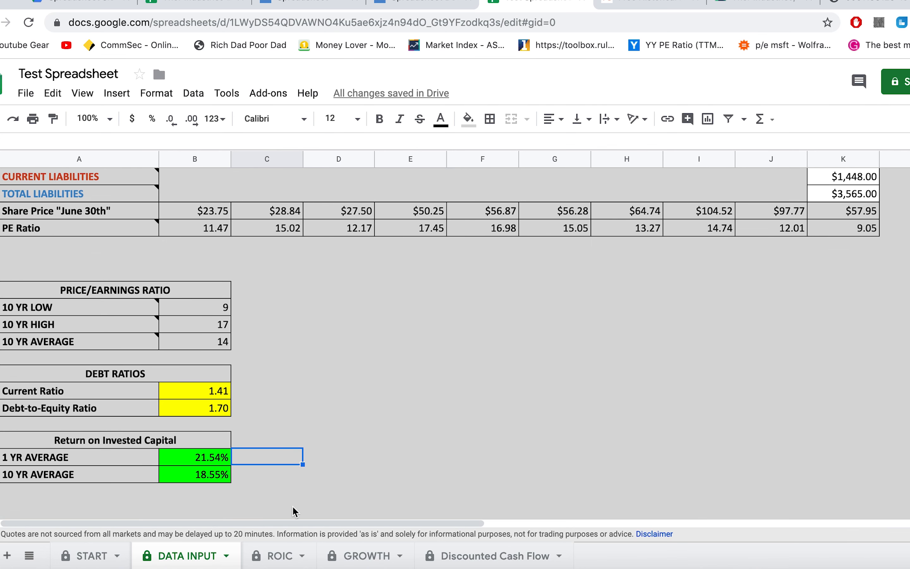
Open the ROIC sheet and examine its CF4O, CAPITAL and LT DEBT rows.
left_click(279, 560)
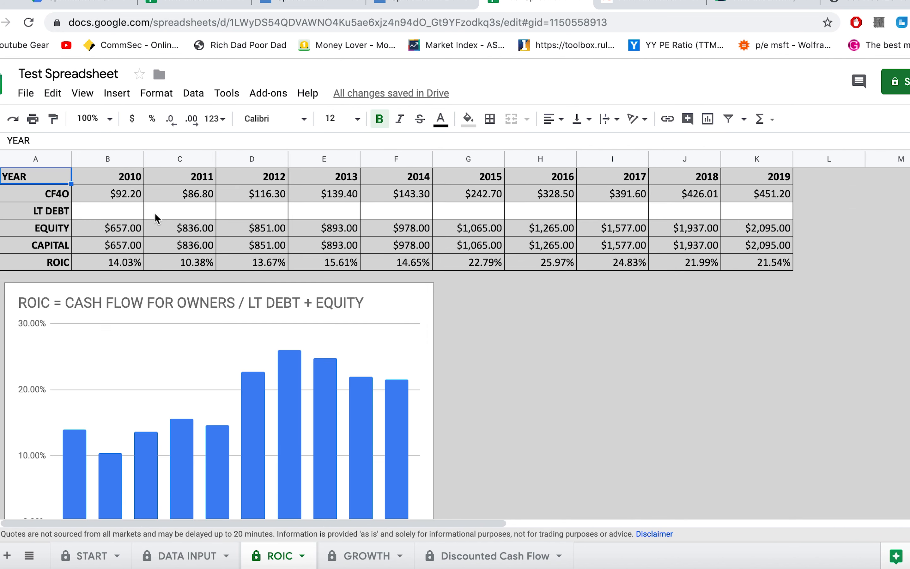
left_click(121, 193)
left_click(58, 194)
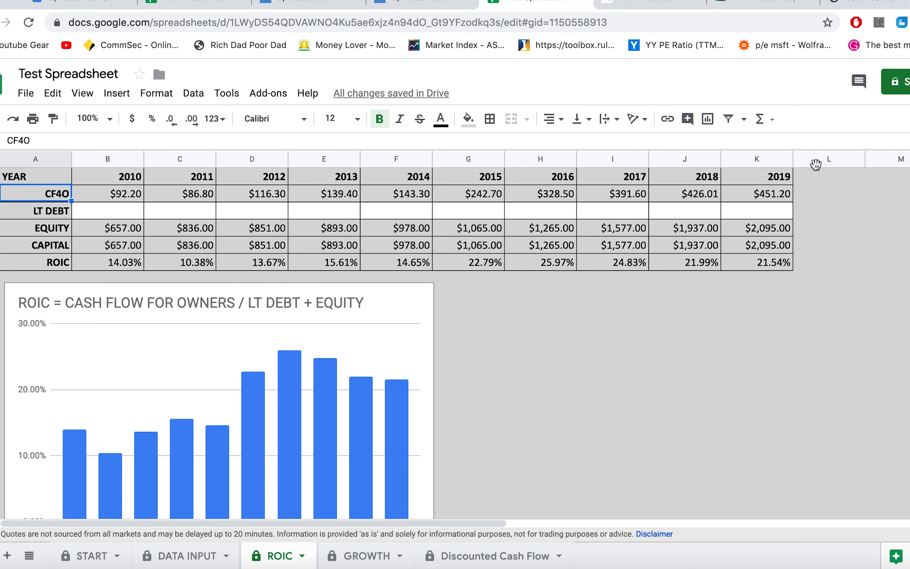
left_click(56, 246)
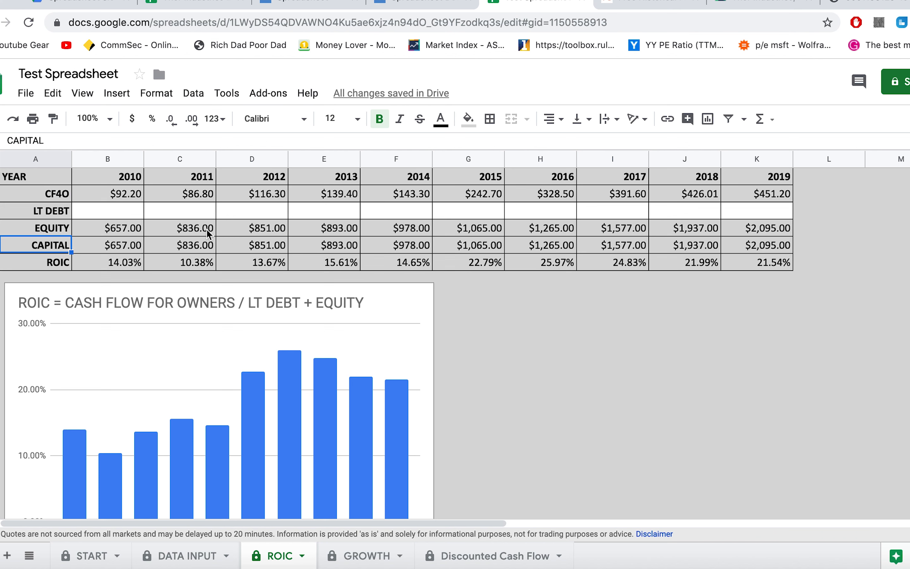
left_click(121, 214)
left_click(40, 216)
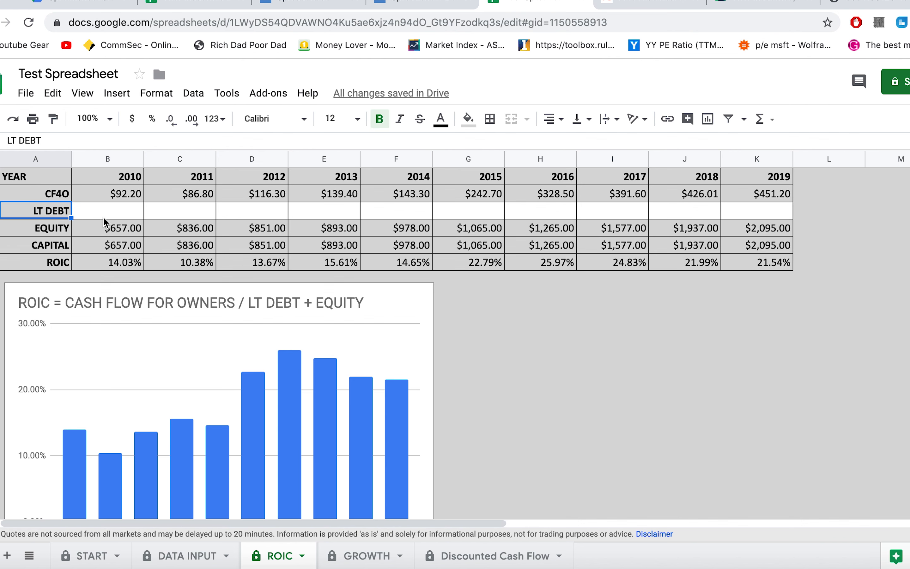
Switch to QuickFS and display Thor Industries' Balance Sheet down to the Liabilities & Equity section.
left_click(639, 5)
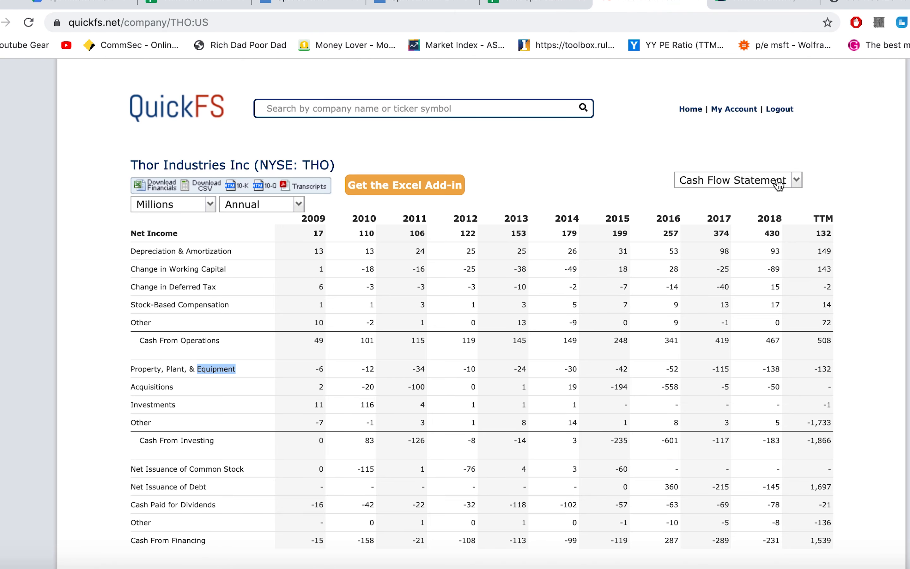
left_click(768, 182)
left_click(751, 235)
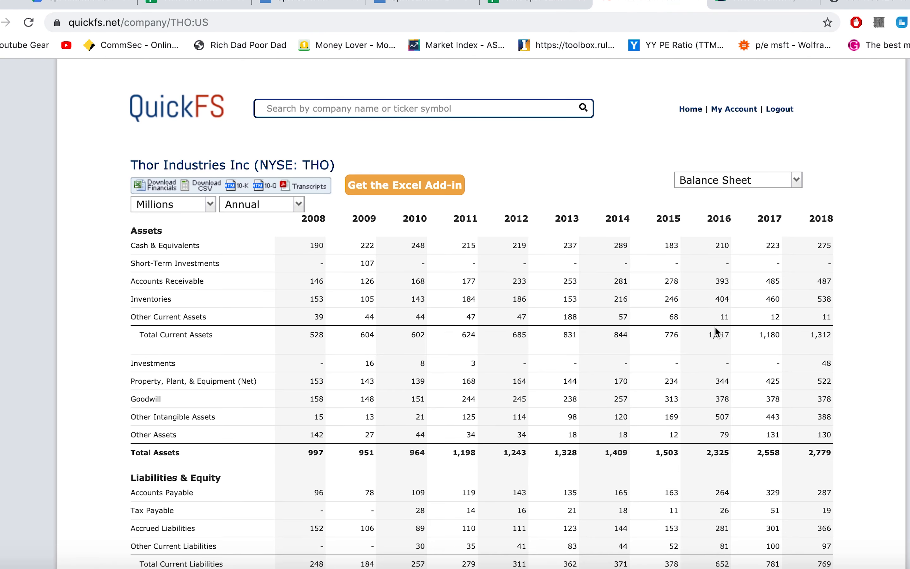
scroll(715, 327, "down", 8)
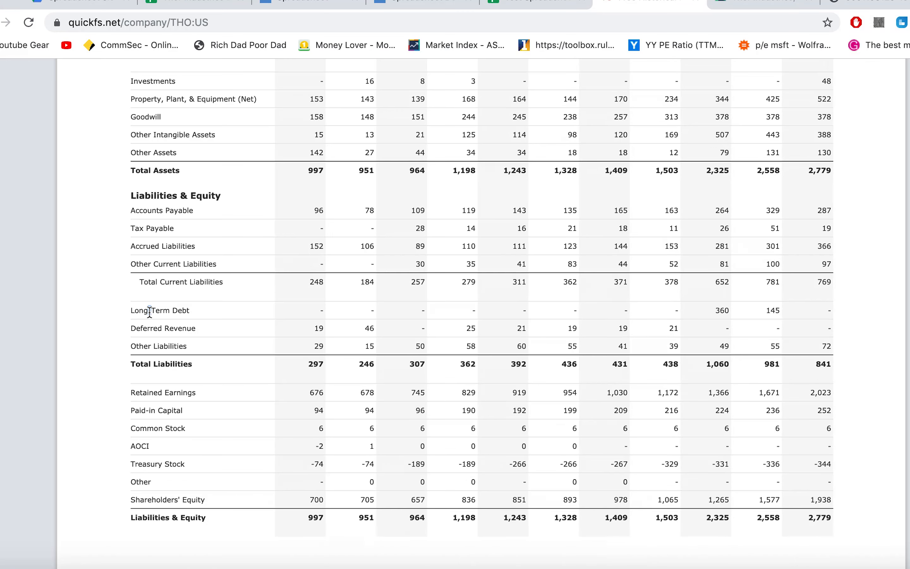
Highlight the Long-Term Debt row label and its 2016 and 2017 figures, checking them against the year headings.
triple_click(149, 310)
left_click(574, 306)
left_click_drag(781, 310, 715, 319)
double_click(710, 317)
left_click(799, 311)
scroll(800, 311, "up", 7)
scroll(801, 311, "down", 6)
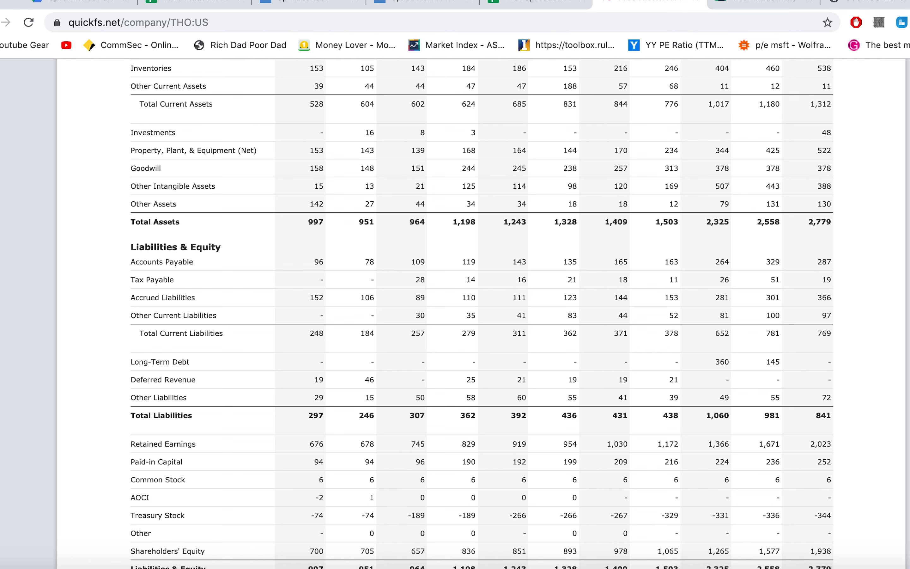
Return to the ROIC sheet and fill in LT DEBT: 0 for 2010–2015, 360 for 2016, 145 for 2017, 0 for 2018 and 1,885 for 2019.
left_click(484, 9)
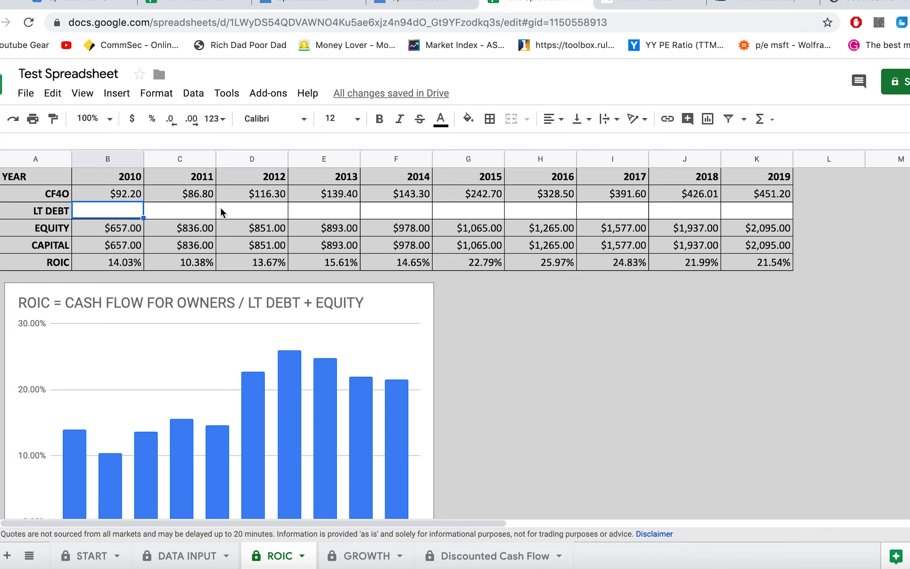
left_click(222, 209)
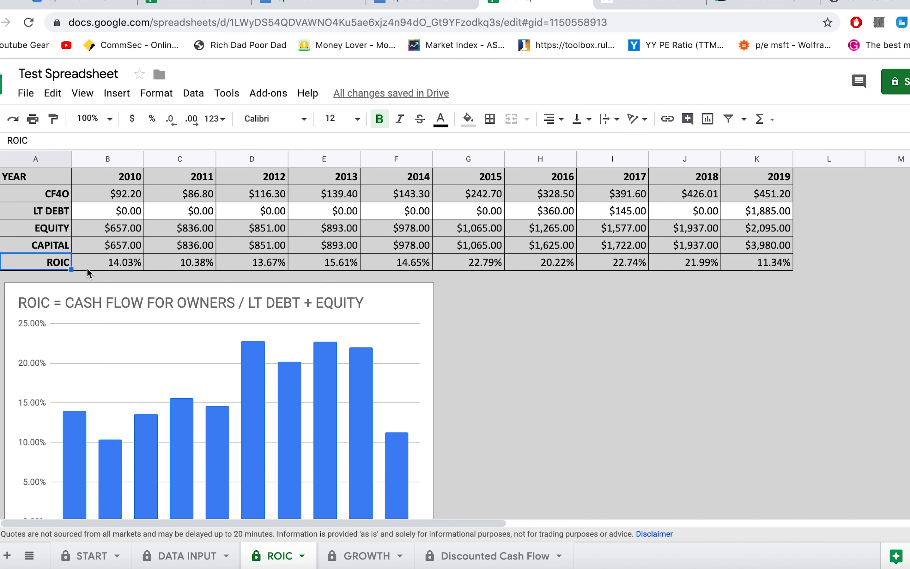
Go through the yearly ROIC formulas from 2010 to 2015 and look over the ROIC bar chart.
key("Right")
key("Right")
key("Right")
key("Right")
key("Right")
key("Right")
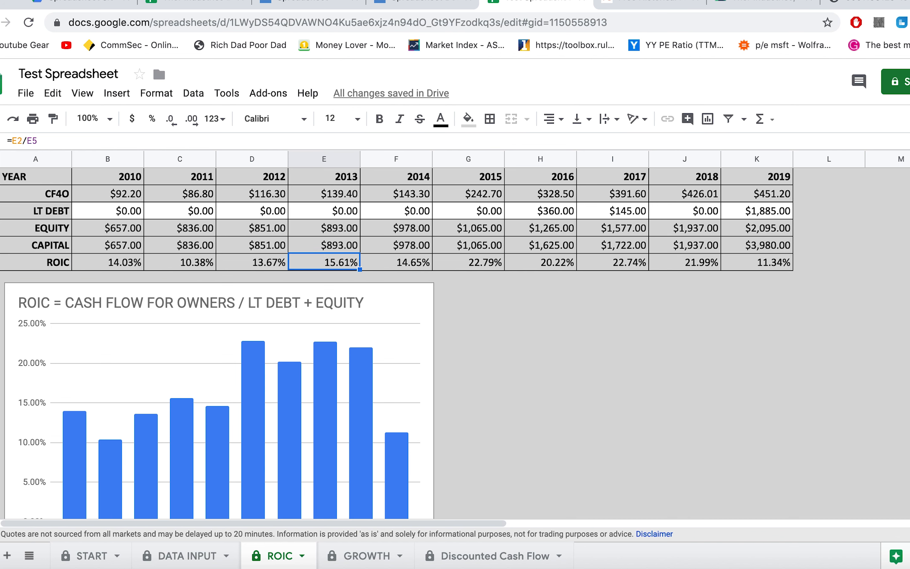
scroll(157, 411, "down", 1)
scroll(156, 410, "down", 1)
scroll(248, 392, "up", 3)
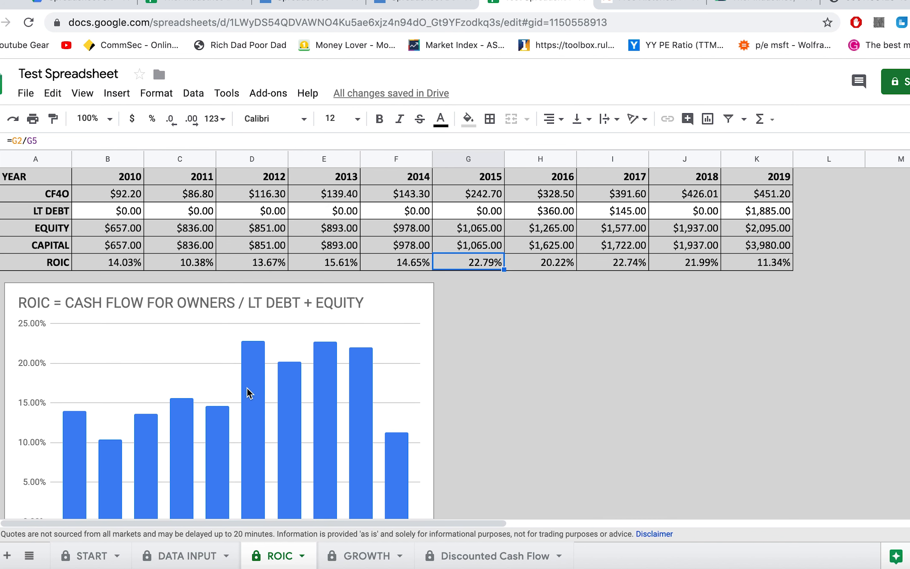
Review the 1-year and 10-year Return on Invested Capital averages on the DATA INPUT sheet, including the 10-year average formula.
left_click(187, 557)
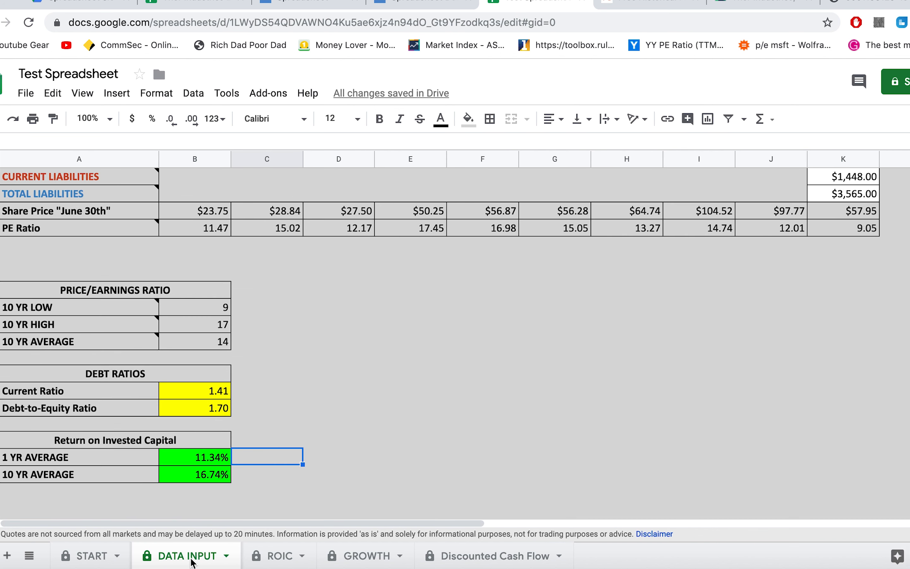
scroll(287, 473, "down", 3)
scroll(287, 472, "down", 1)
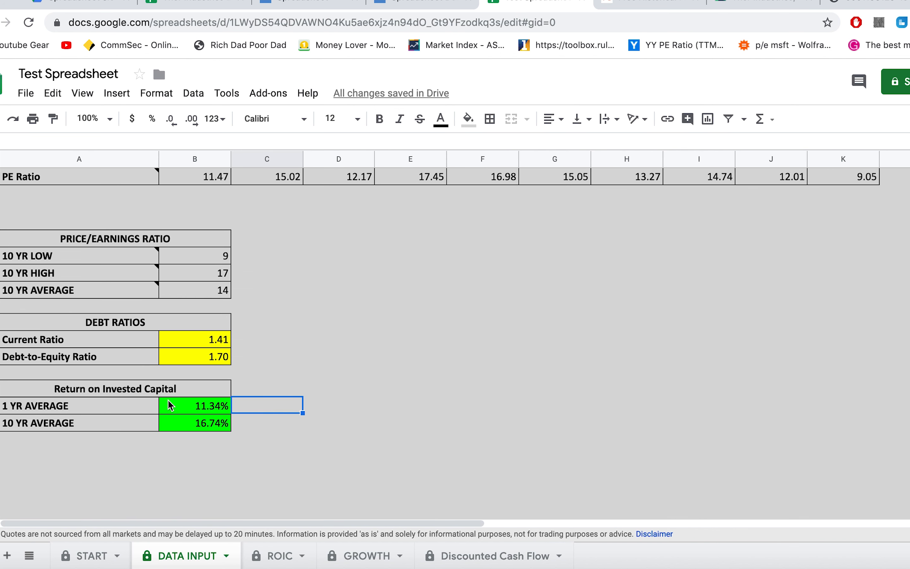
left_click_drag(166, 388, 167, 413)
left_click(268, 407)
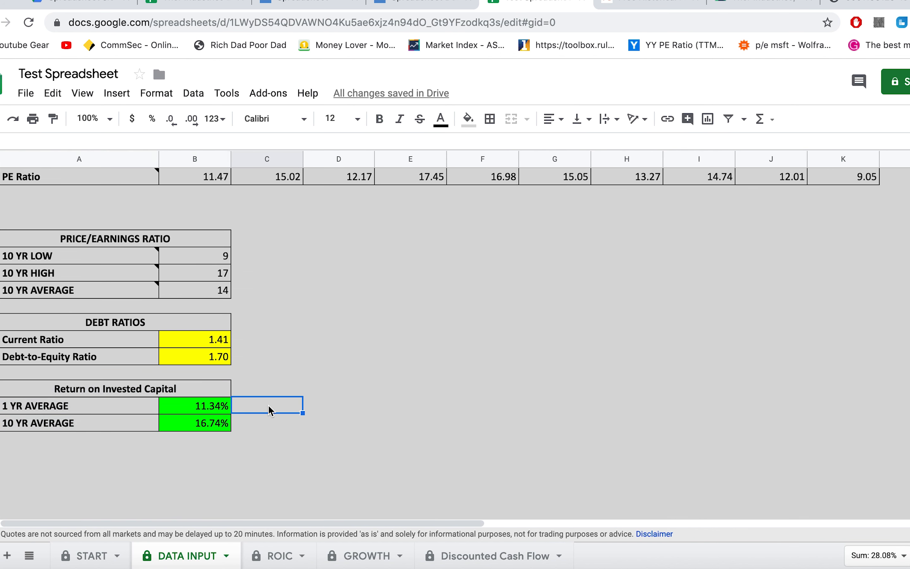
left_click(99, 412)
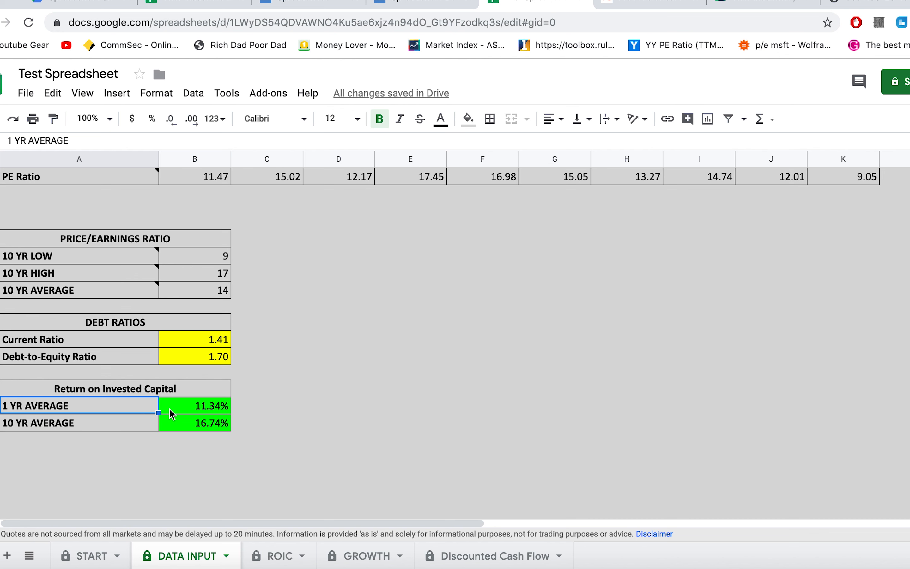
left_click(203, 423)
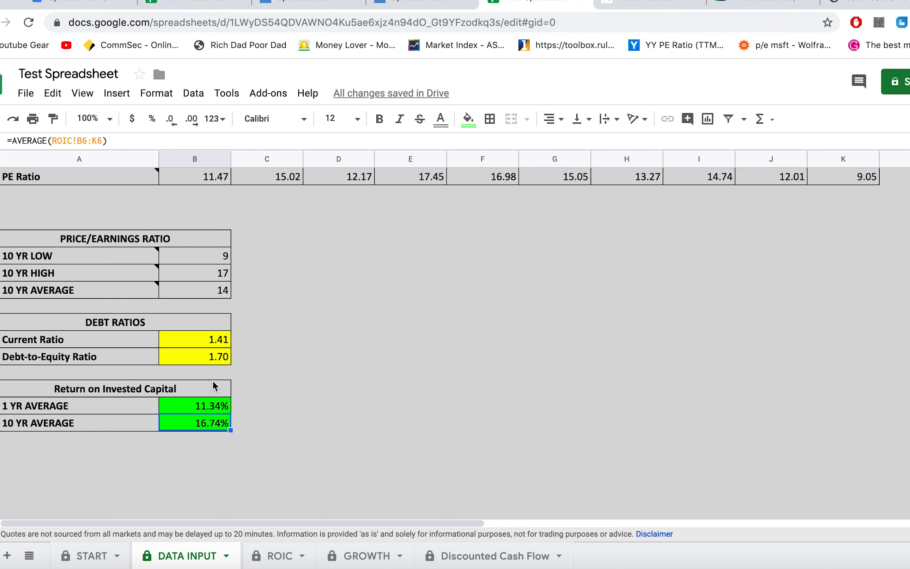
scroll(213, 380, "up", 10)
Open the GROWTH sheet and go through the CF4O growth rates from the 1-year to the 5-year period.
left_click(352, 558)
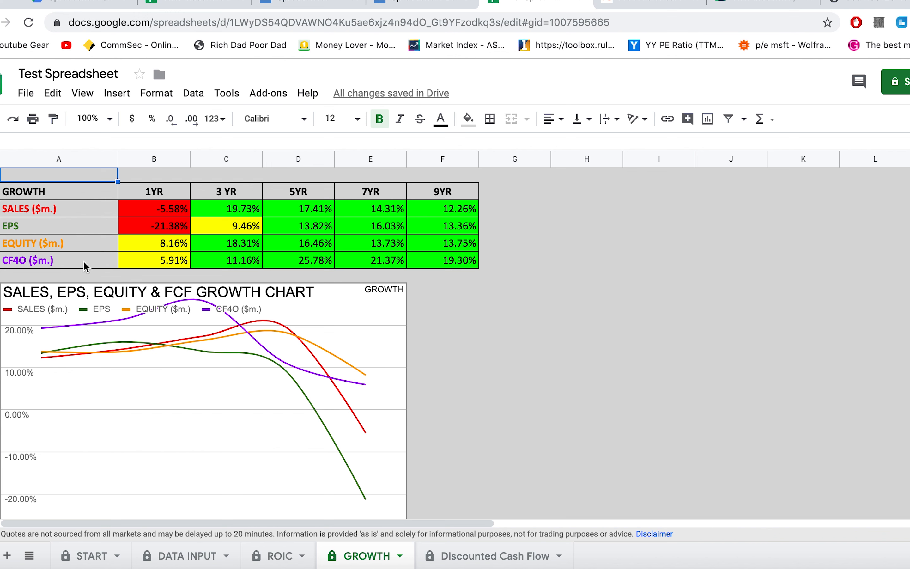
left_click(44, 263)
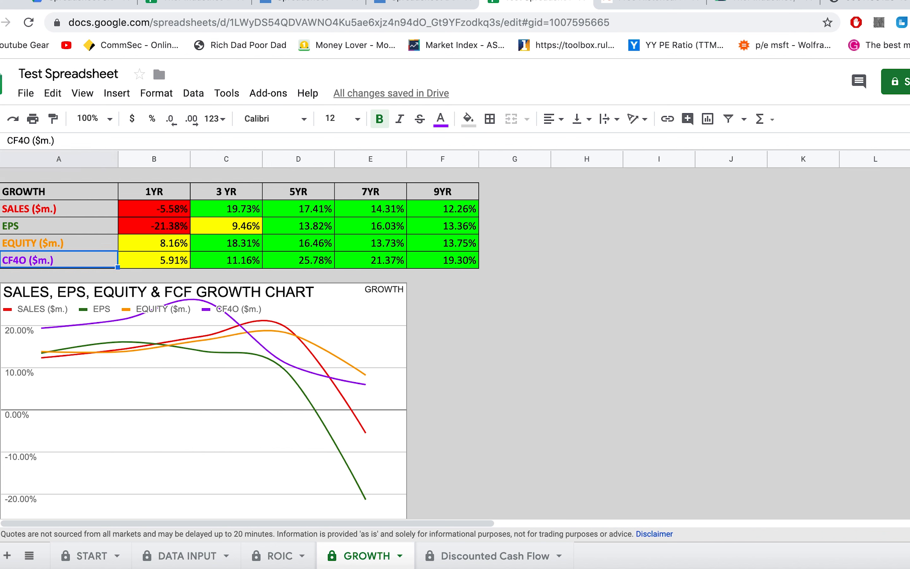
key("Right")
key("Right")
key("Right")
key("Left")
key("Left")
key("Left")
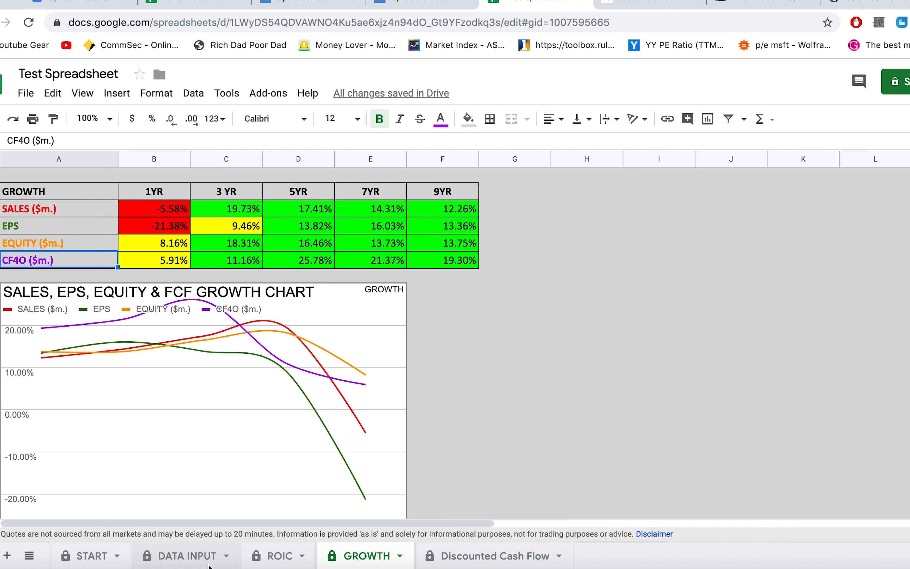
Compare the figures on DATA INPUT with the GROWTH sheet and highlight its growth rates across all periods.
left_click(181, 556)
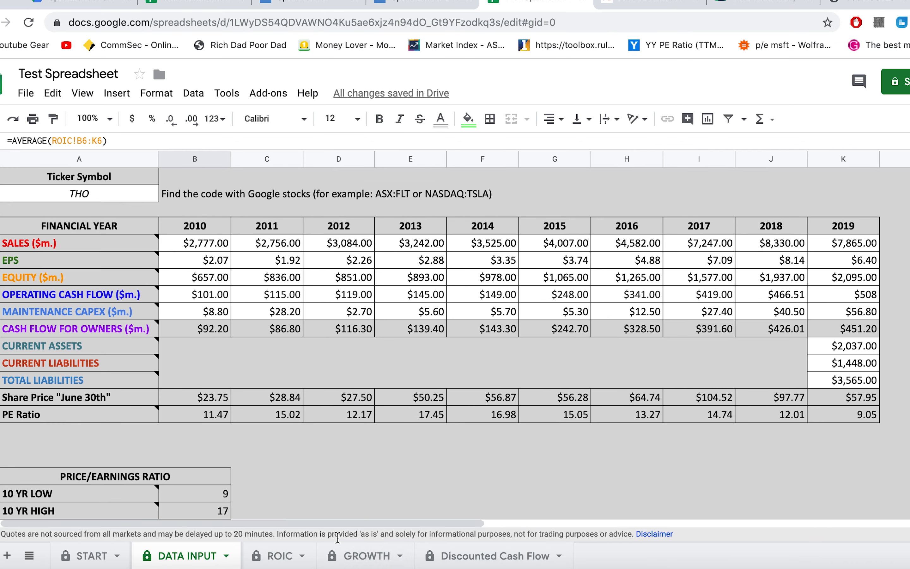
left_click(358, 557)
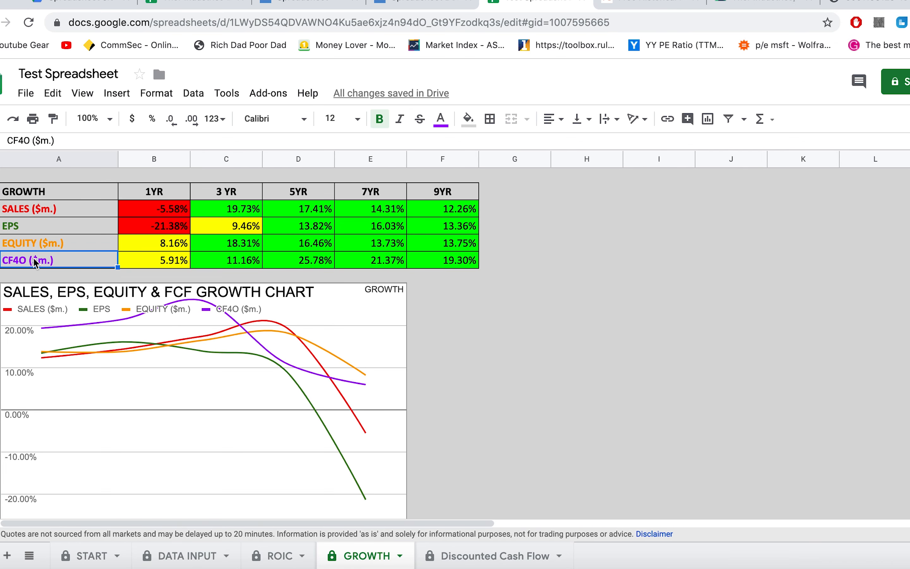
key("Right")
key("Left")
left_click_drag(154, 208, 433, 264)
left_click(474, 354)
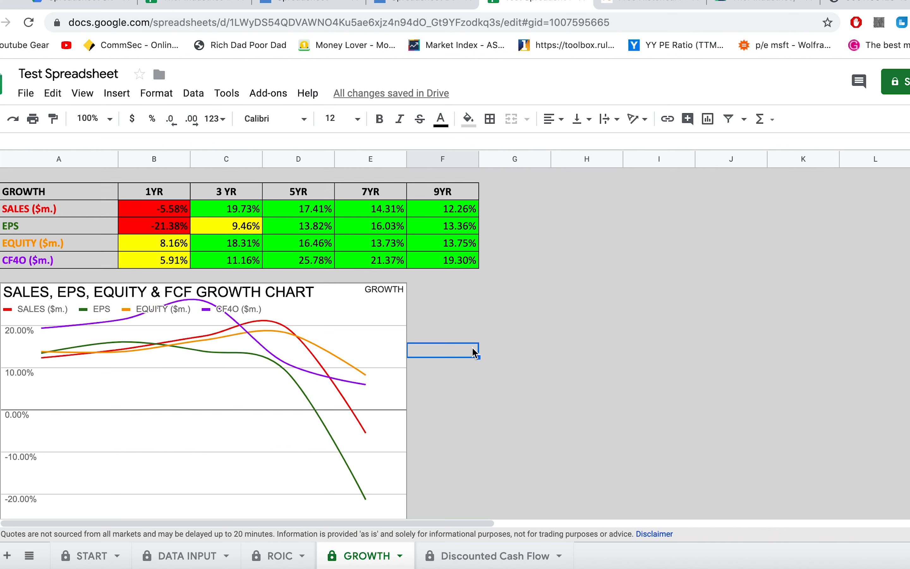
Examine the 9-year growth column, the EPS growth over 1, 3 and 7 years, and the 1-year sales growth.
left_click_drag(454, 215, 456, 259)
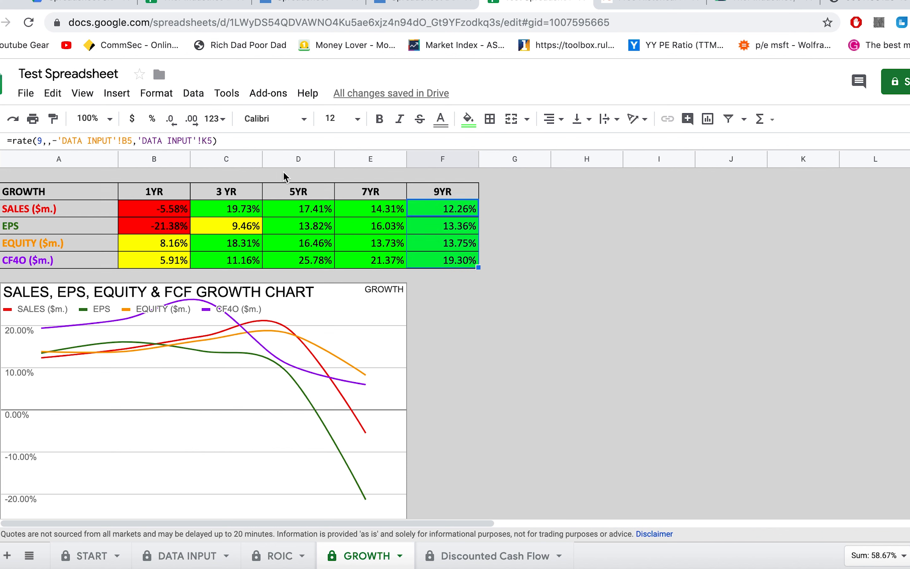
left_click(499, 325)
left_click(379, 228)
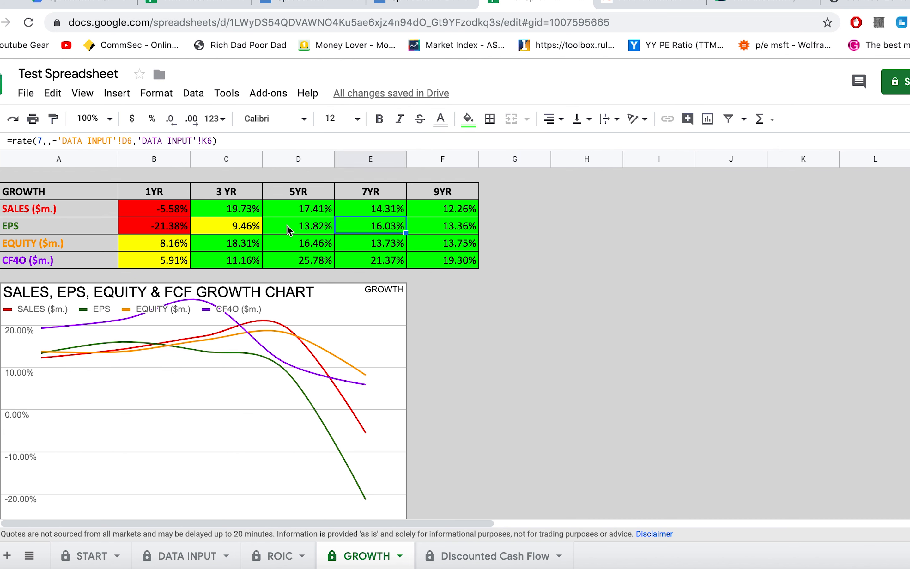
mouse_move(181, 233)
left_mouse_down()
mouse_move(261, 233)
mouse_move(174, 234)
left_mouse_up()
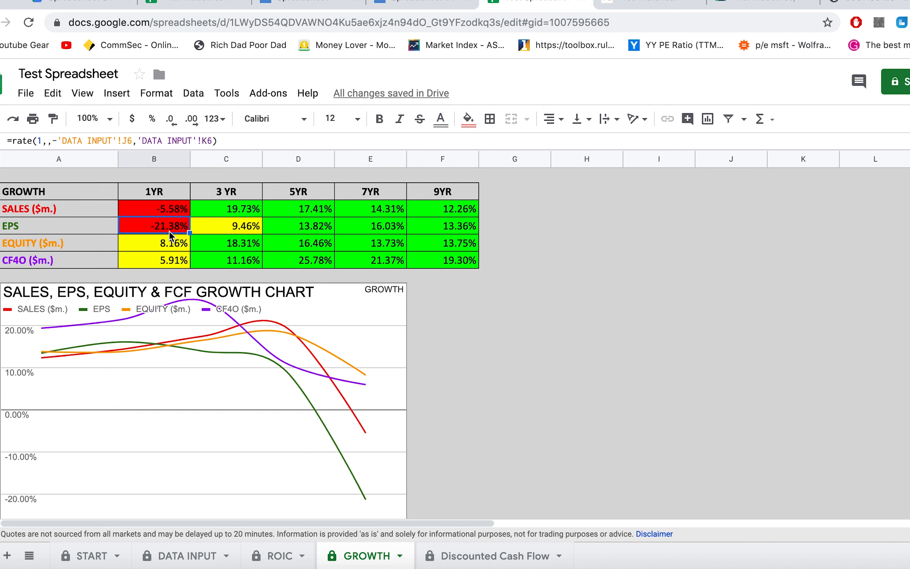
left_click(241, 227)
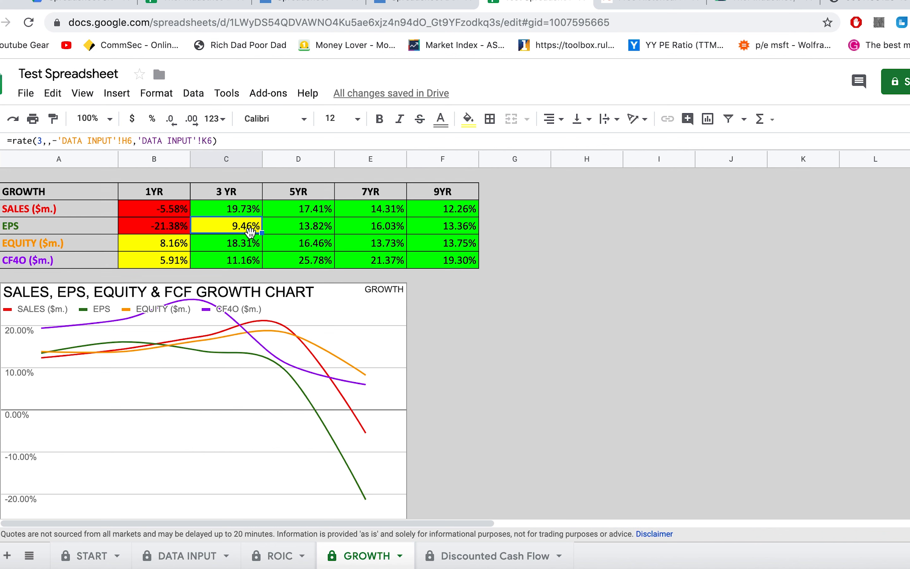
left_click(387, 226)
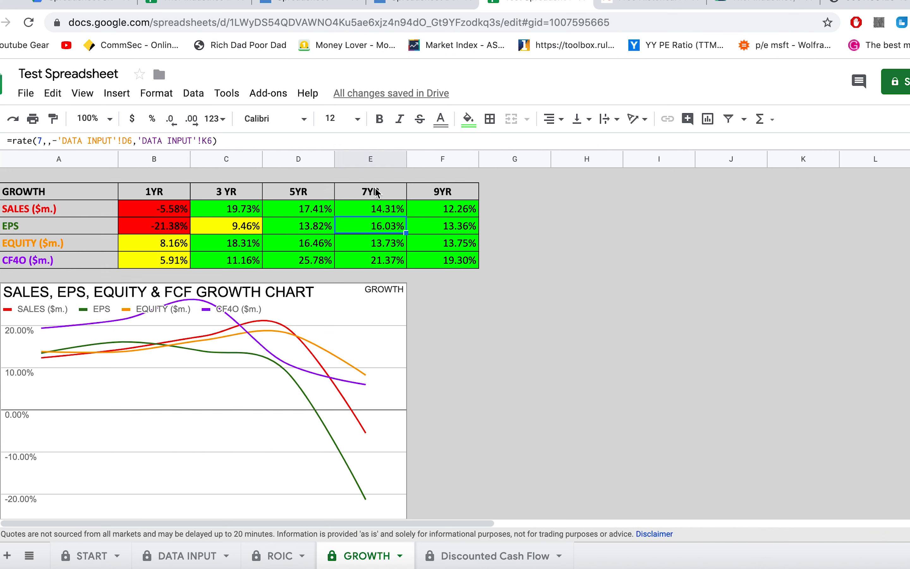
left_click(149, 210)
left_click(365, 227)
Open the Discounted Cash Flow sheet and clear the Y0 cash flow values for Models 1 to 5.
left_click(457, 554)
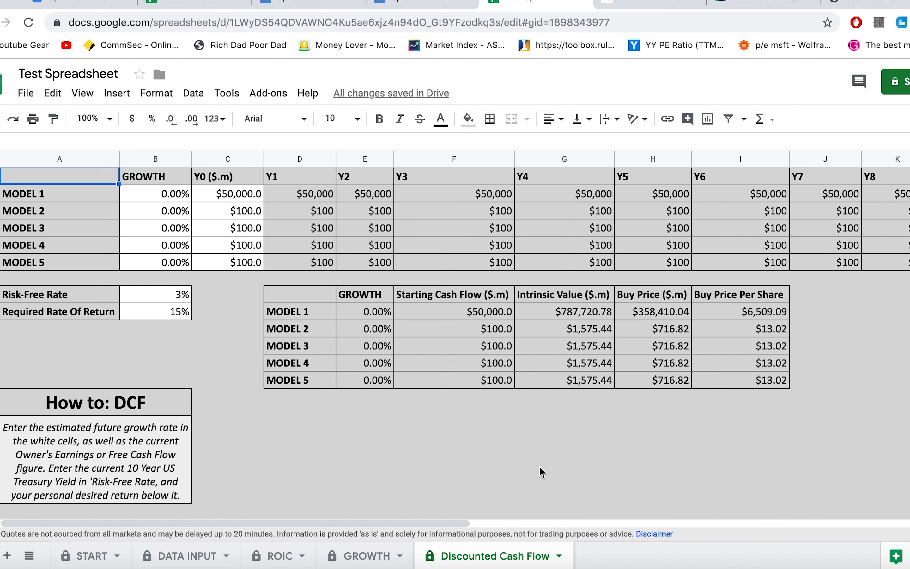
left_click_drag(248, 200, 246, 262)
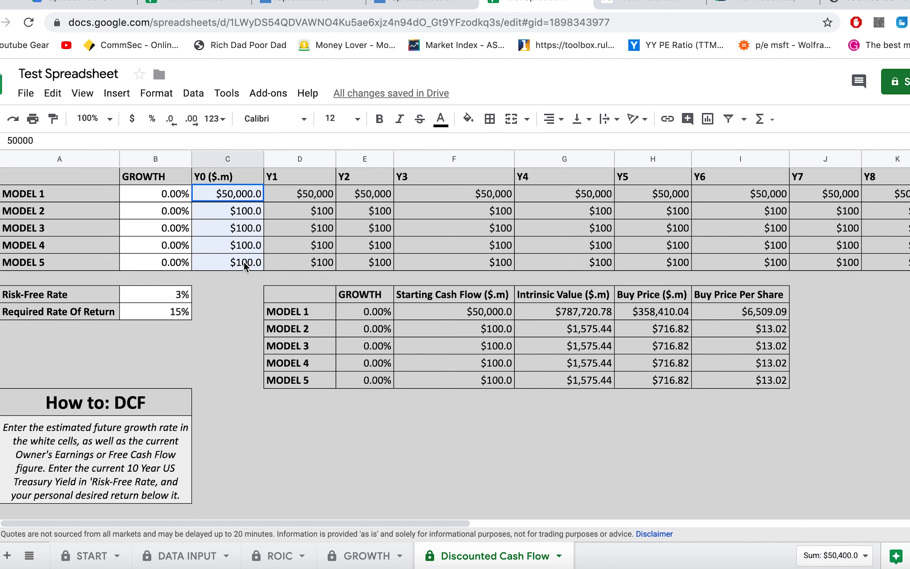
key("Delete")
left_click(270, 235)
left_click(231, 215)
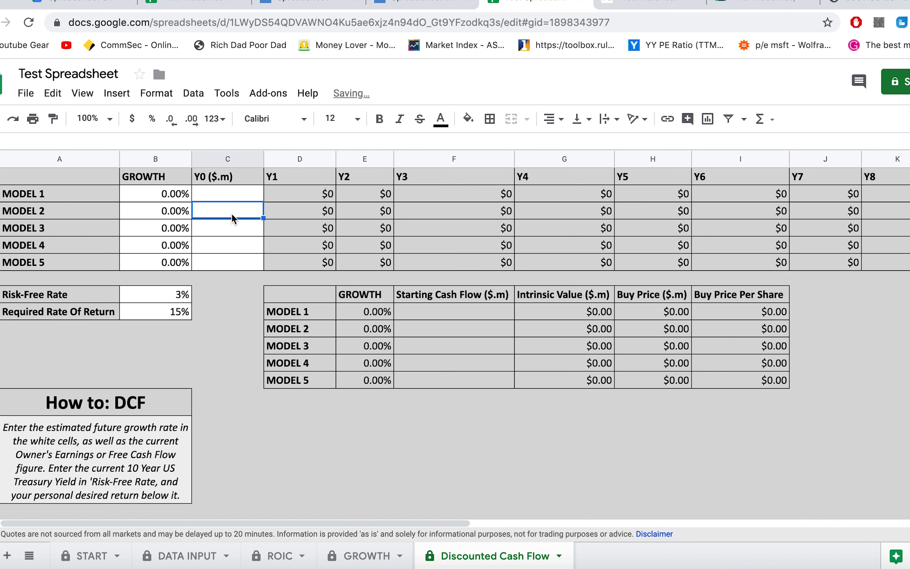
left_click(231, 188)
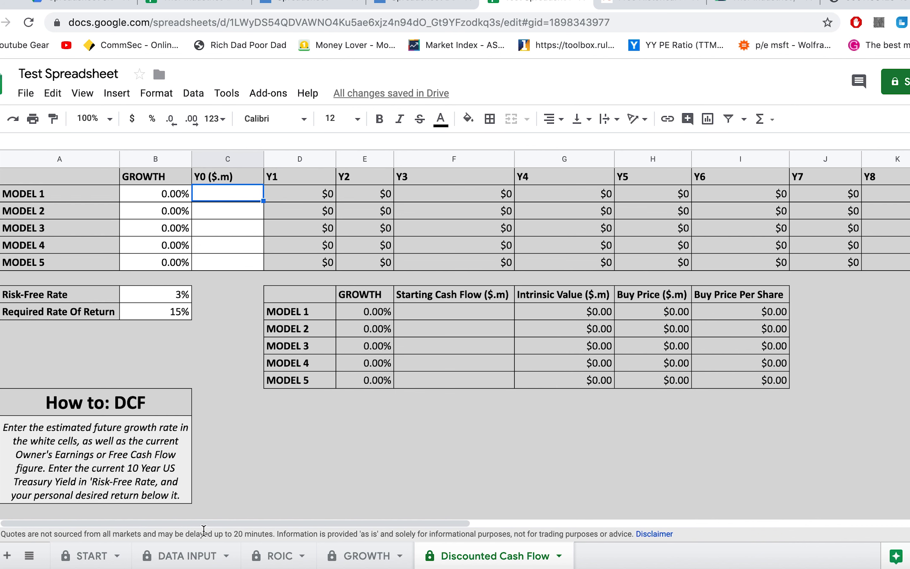
Look up the 2019 Cash Flow for Owners figure on the DATA INPUT sheet.
left_click(186, 555)
scroll(747, 389, "right", 4)
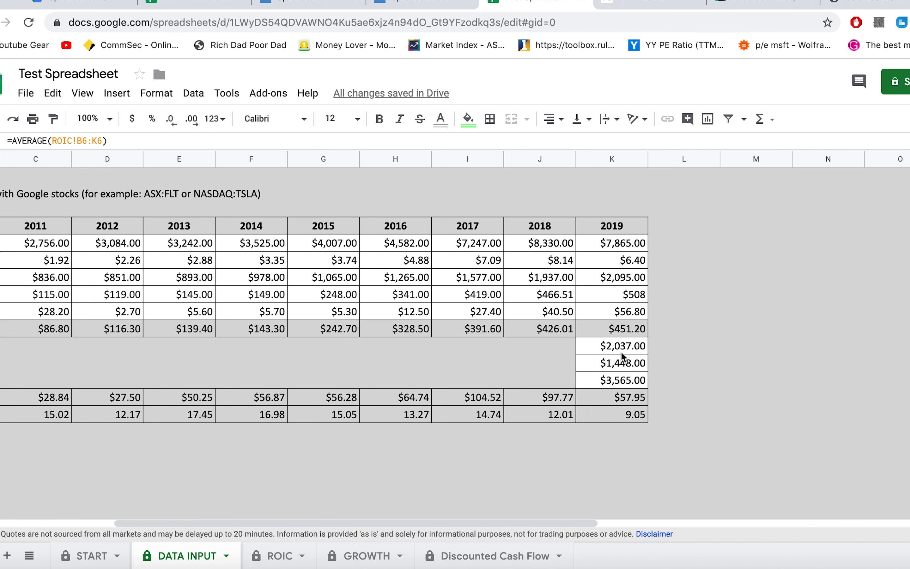
scroll(621, 351, "left", 4)
scroll(809, 332, "right", 4)
left_click(642, 331)
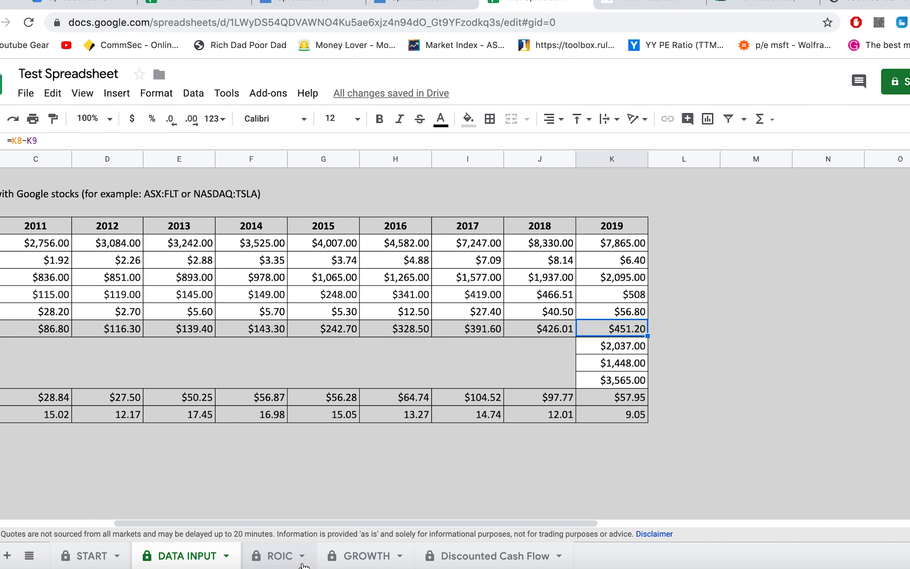
On the Discounted Cash Flow sheet, enter 451 as Model 1's Y0 cash flow and fill it down through Model 5.
left_click(374, 556)
left_click(494, 556)
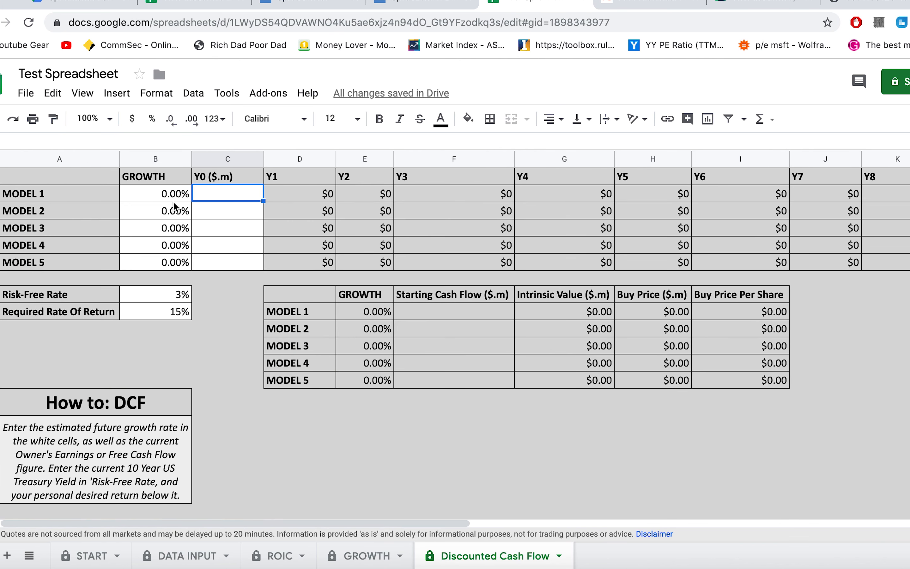
type("451")
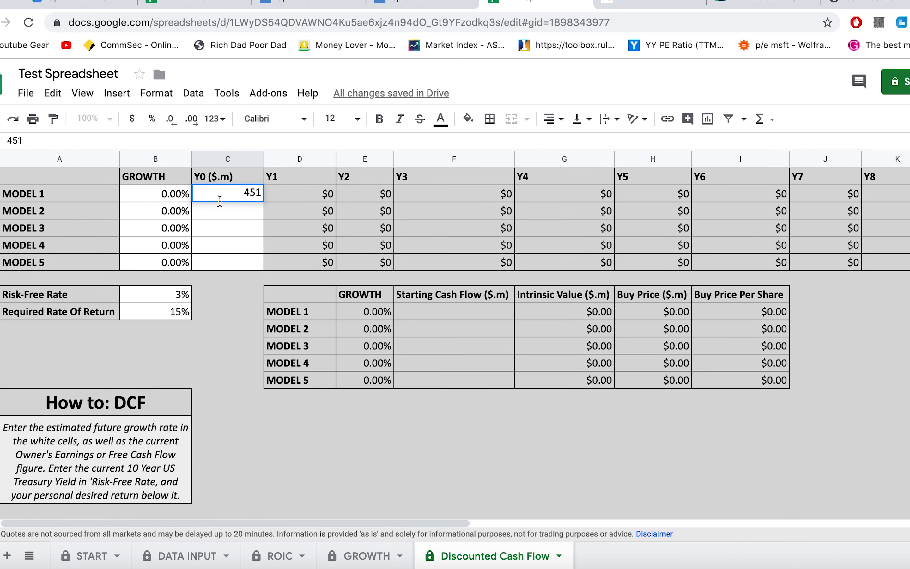
key("Return")
left_click(252, 195)
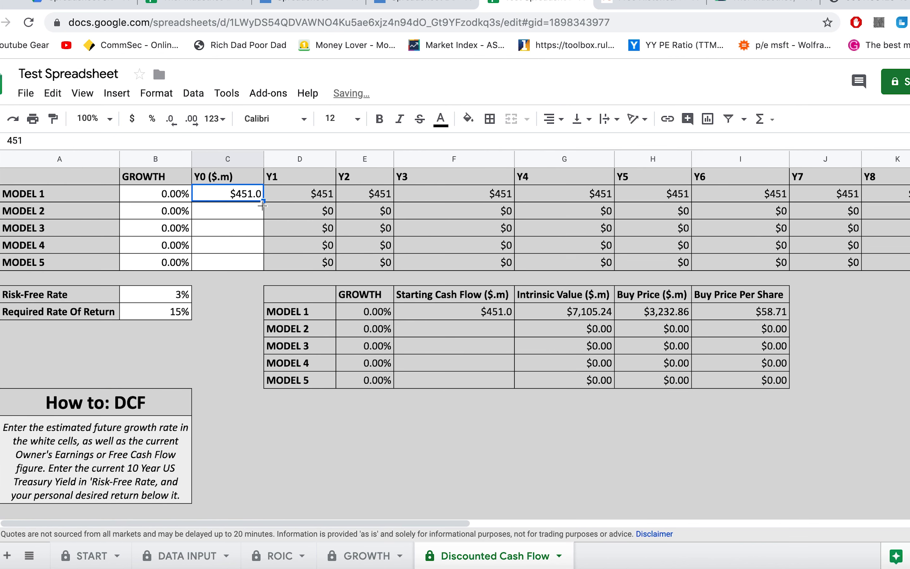
left_click_drag(264, 201, 257, 266)
left_click(228, 312)
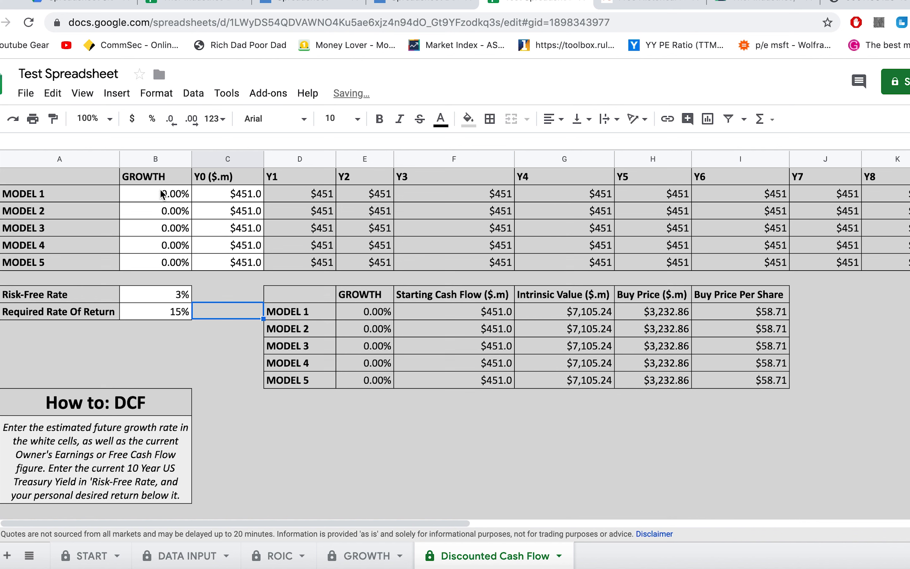
Set the growth rates to 2% for Model 2, 4% for Model 3, 6% for Model 4 and 8% for Model 5.
left_click_drag(162, 193, 163, 262)
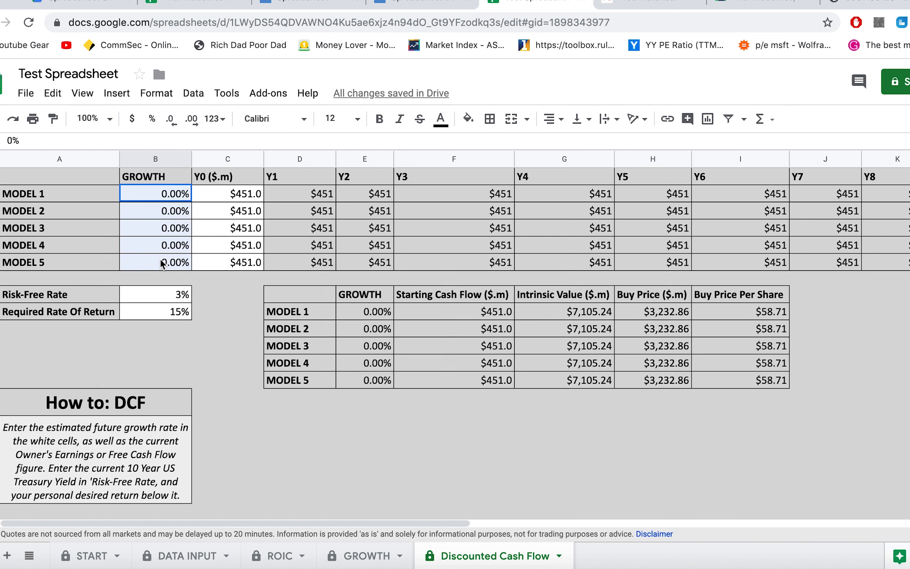
left_click(231, 300)
left_click(166, 218)
type("2")
left_click(168, 228)
type("4")
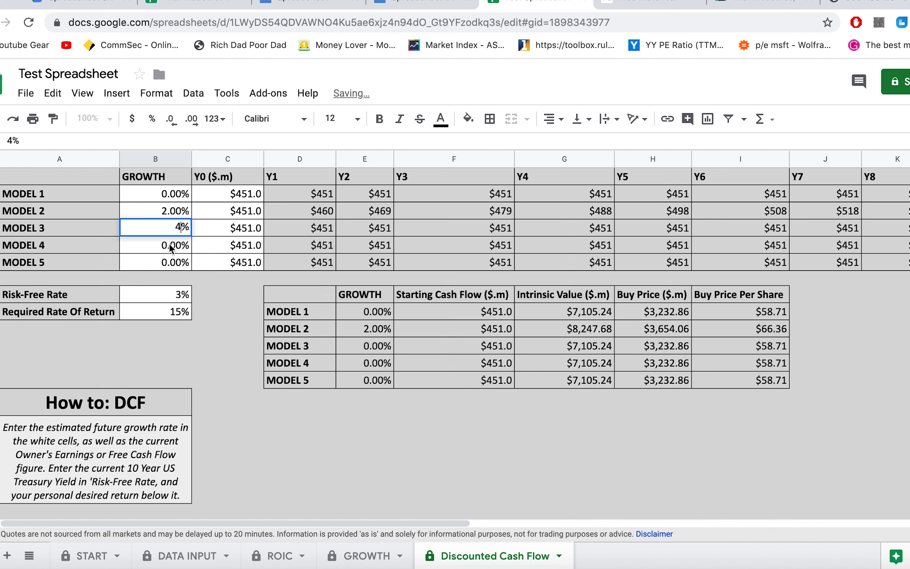
left_click(190, 250)
type("6")
left_click(181, 263)
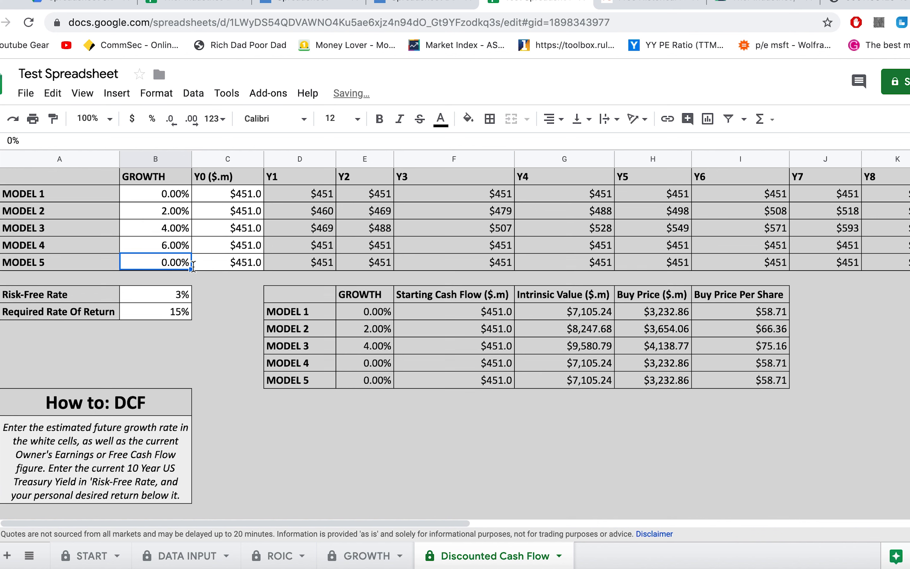
type("8")
left_click(228, 295)
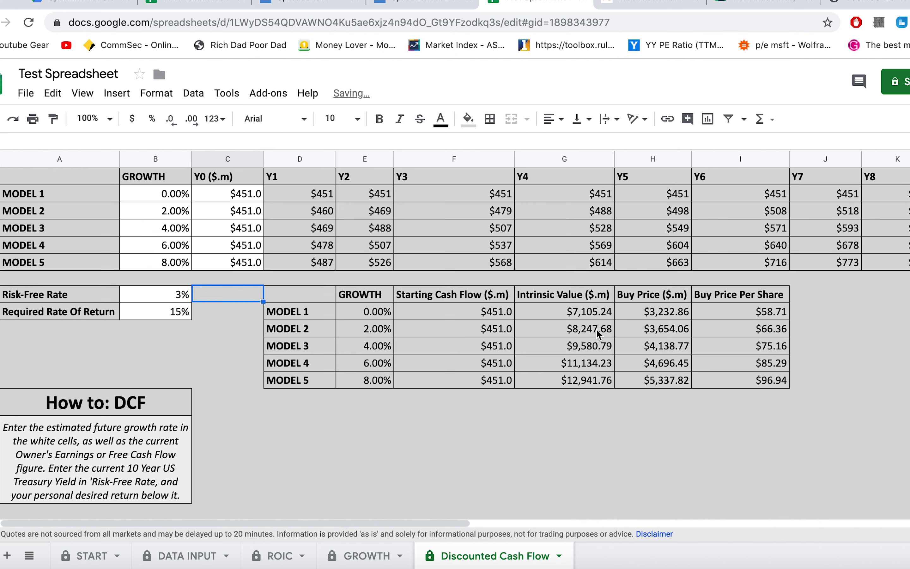
Review the intrinsic value, buy price and buy price per share of all five models, and inspect the Risk-Free Rate input.
left_click_drag(577, 299, 767, 378)
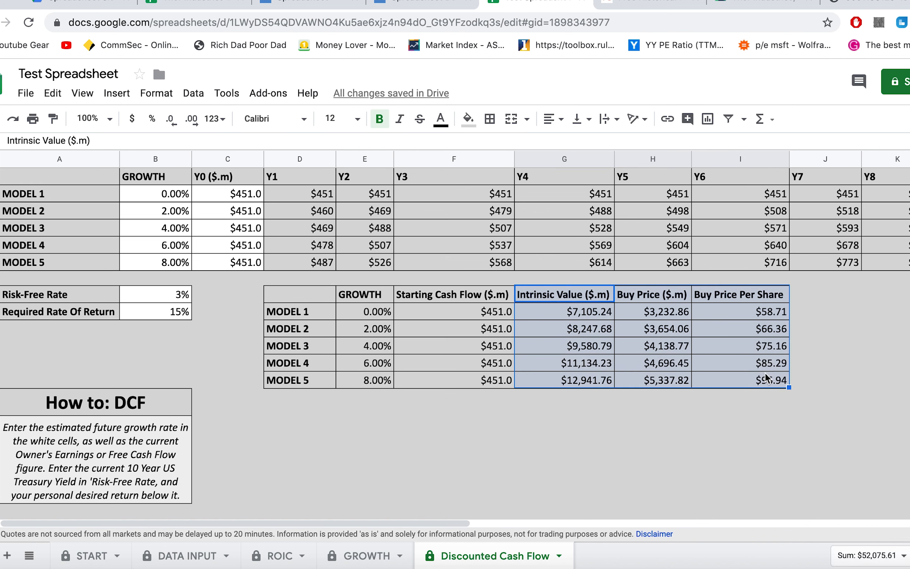
left_click(364, 436)
left_click(179, 295)
double_click(180, 294)
key("Escape")
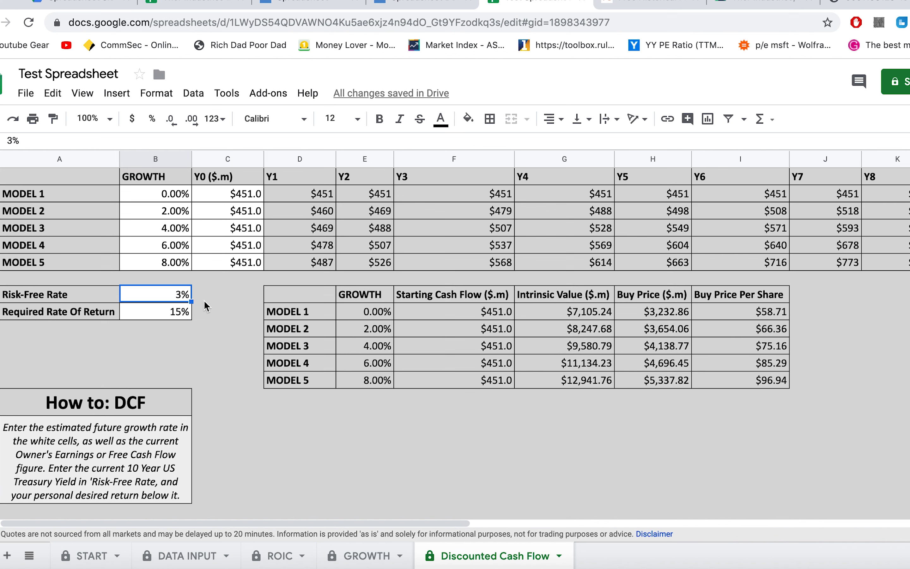
Highlight the Intrinsic Value column for all models and inspect the Required Rate Of Return input.
left_click_drag(569, 295, 573, 379)
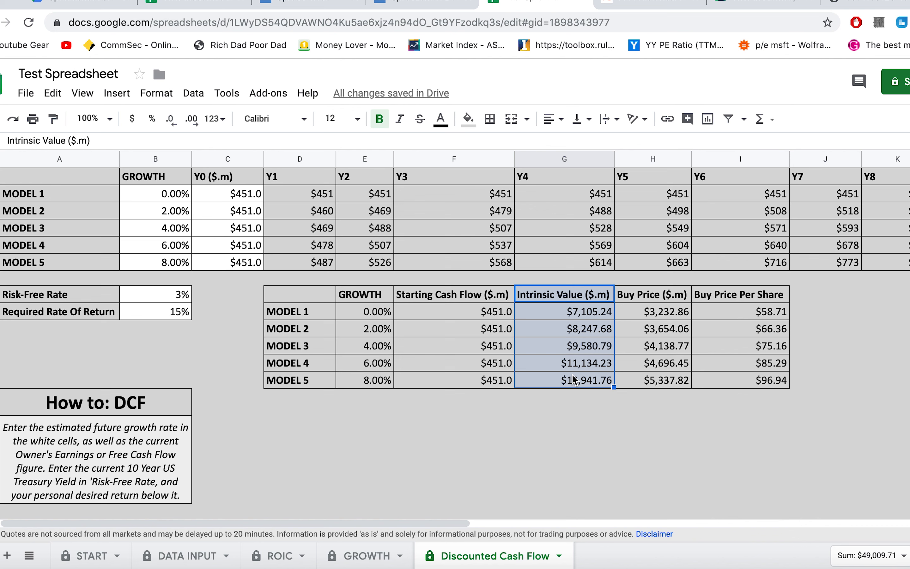
left_click_drag(56, 312, 151, 313)
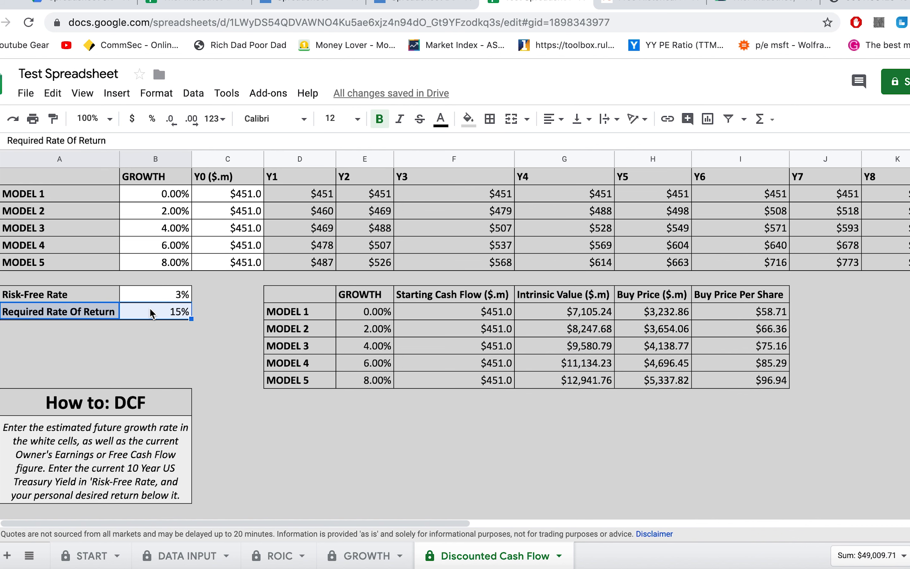
left_click(216, 345)
left_click(176, 317)
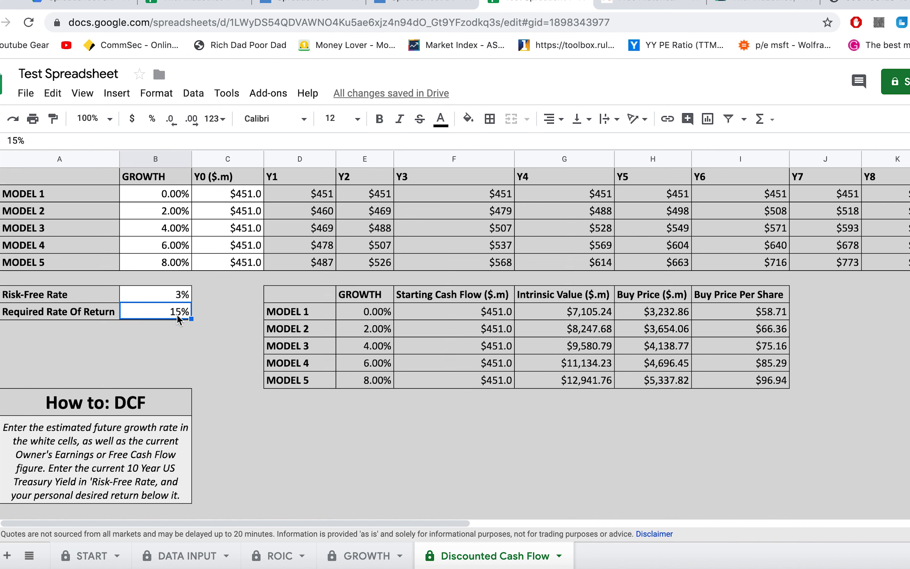
Set the Required Rate Of Return to 22% on the Discounted Cash Flow sheet.
double_click(179, 320)
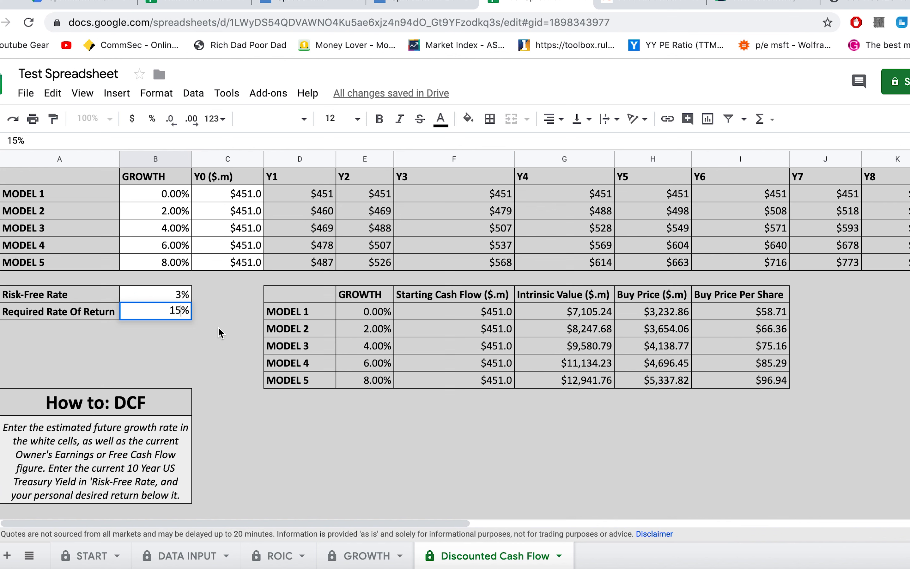
key("BackSpace")
key("BackSpace")
type("22")
left_click(223, 379)
left_click(178, 310)
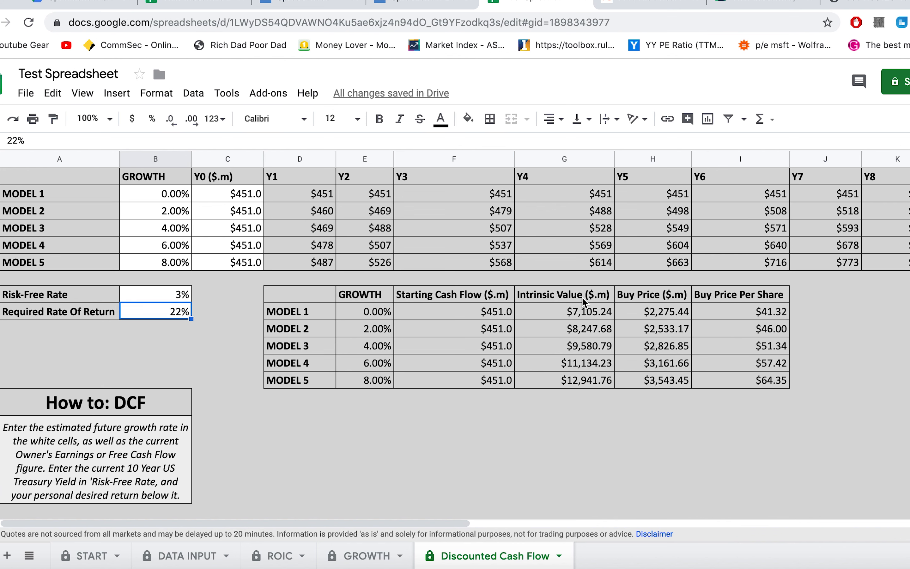
Compare the Intrinsic Value and Buy Price columns of all five models, checking the intrinsic value formulas of Model 1 and Model 5.
left_click_drag(581, 296, 588, 382)
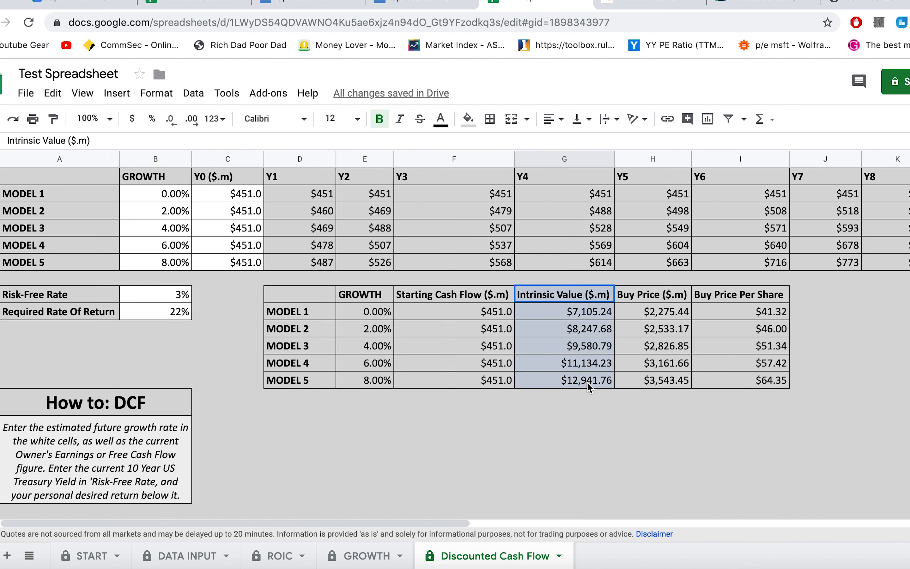
left_click(591, 411)
left_click(602, 296)
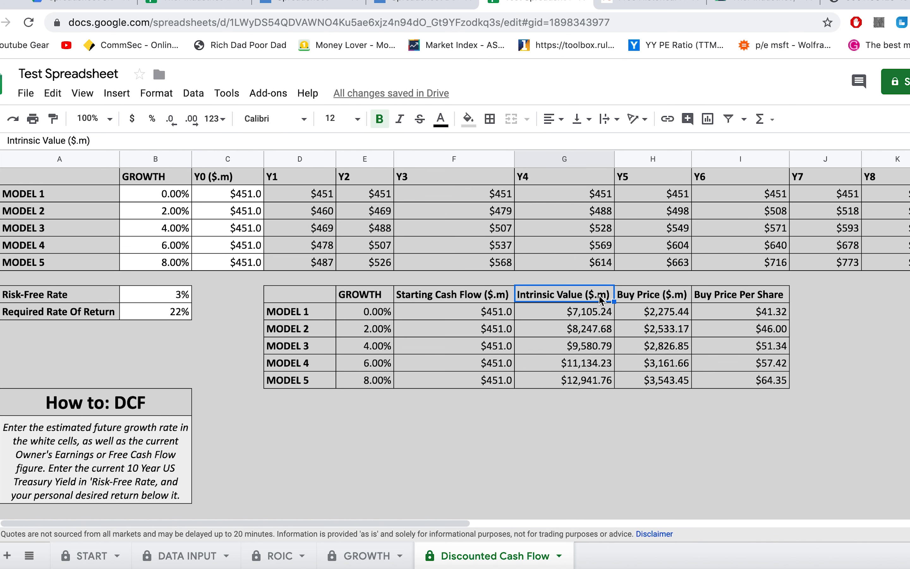
left_click(600, 314)
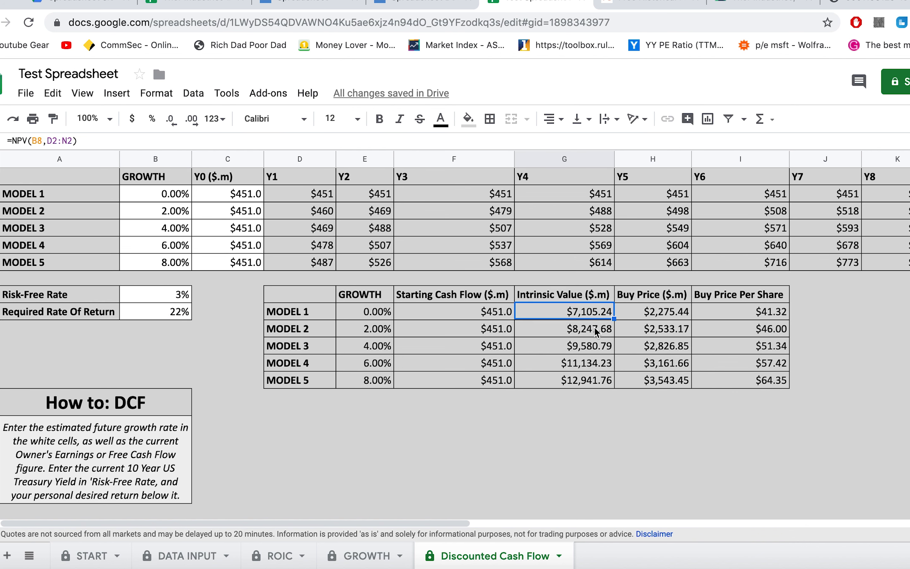
left_click(597, 380)
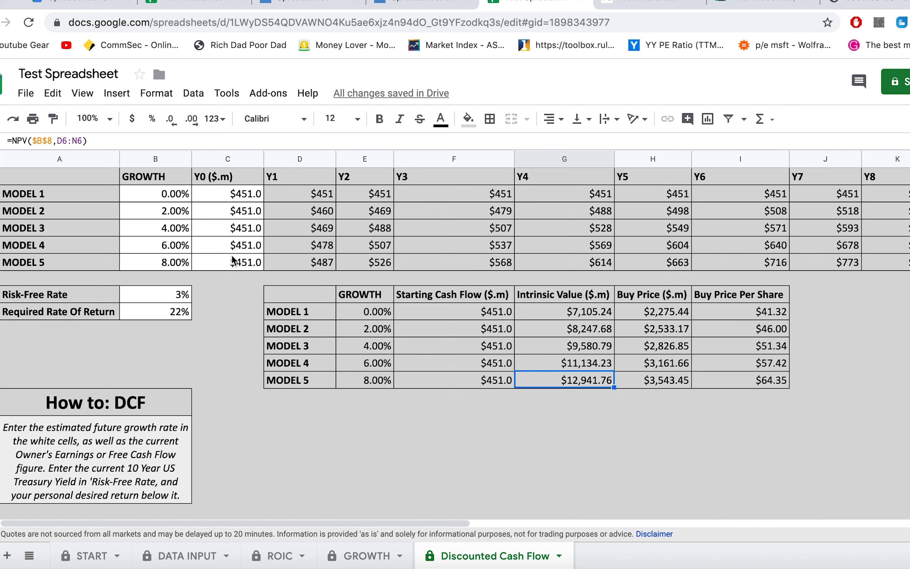
left_click_drag(660, 297, 663, 408)
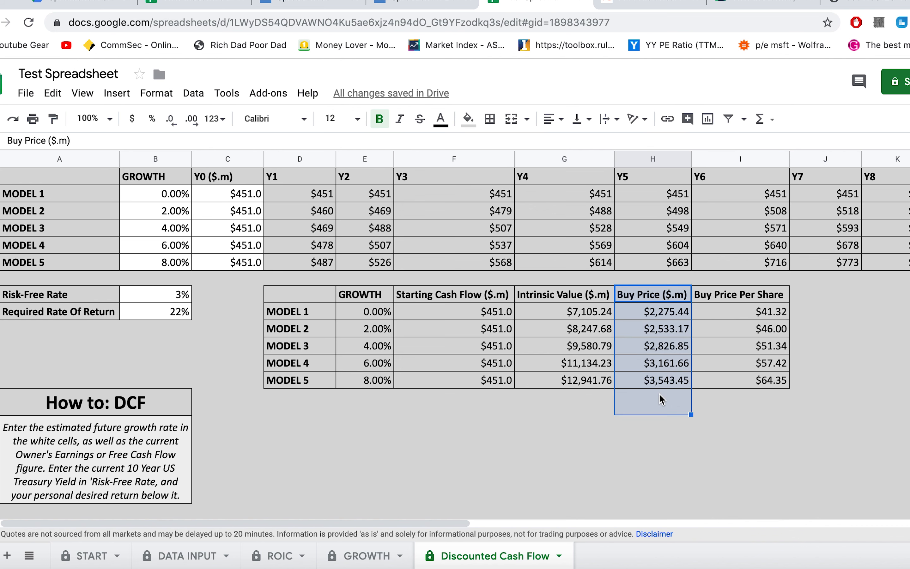
left_click(726, 448)
left_click_drag(653, 294, 653, 377)
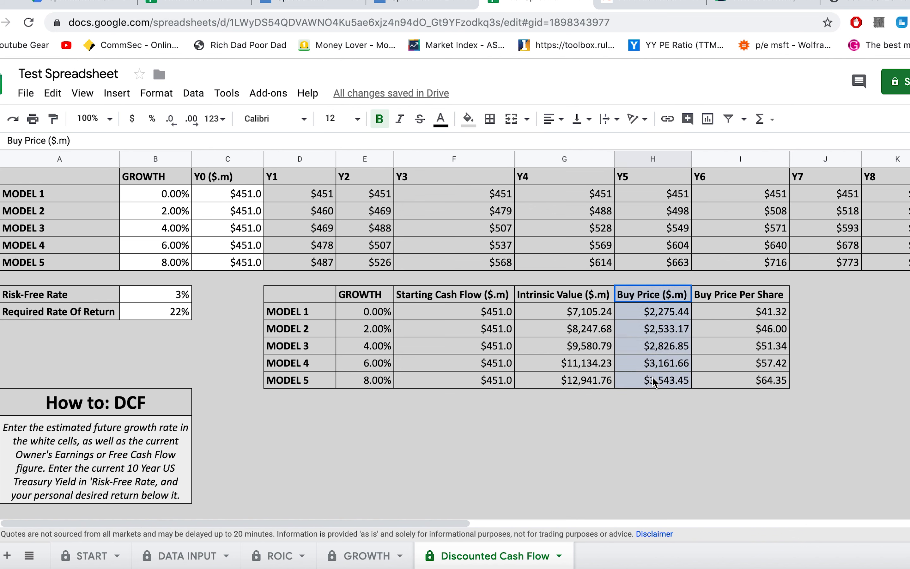
left_click(682, 215)
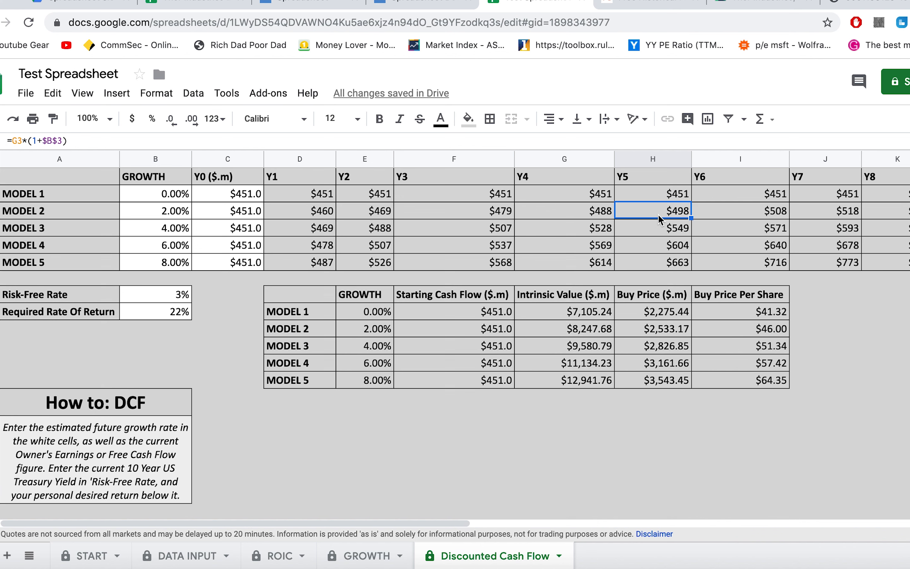
Set the Required Rate Of Return to 12%.
left_click(143, 315)
left_click(113, 314)
double_click(159, 313)
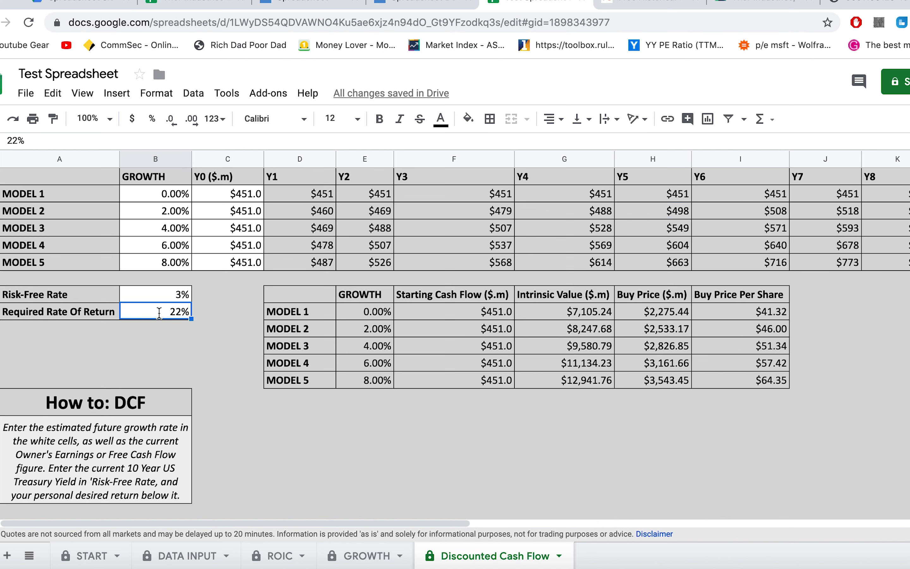
key("BackSpace")
key("BackSpace")
type("12")
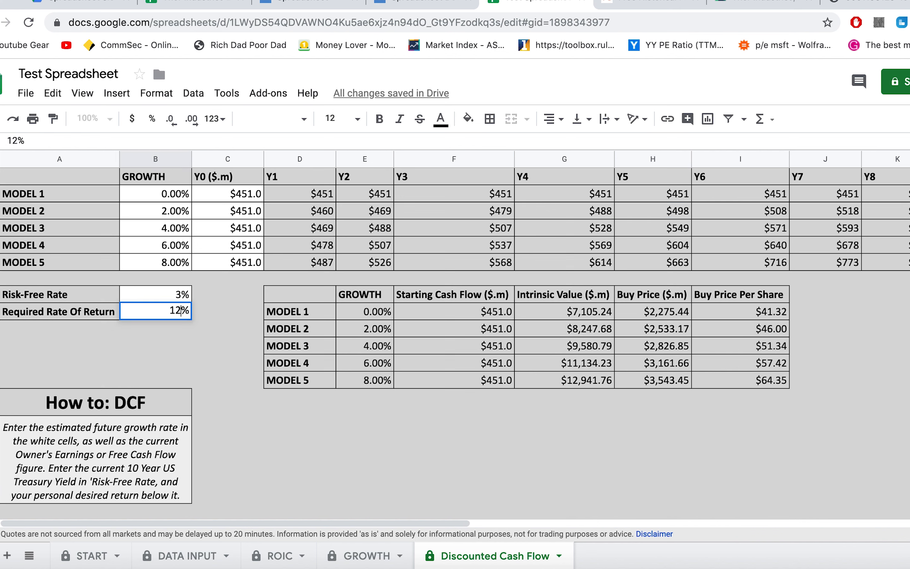
left_click(209, 362)
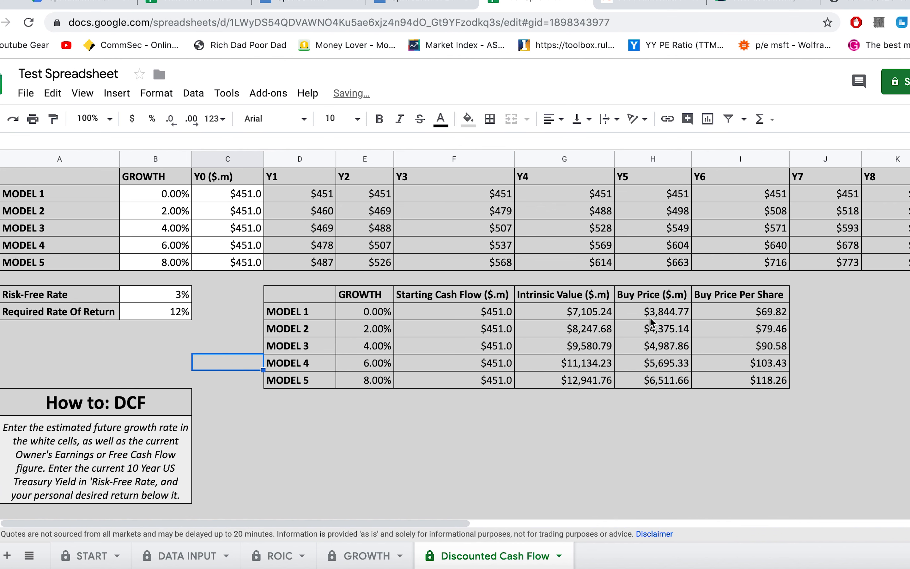
Review the Buy Price and Buy Price Per Share of all five models, inspecting the per-share cells of Models 1, 2 and 5.
left_click_drag(658, 304, 654, 381)
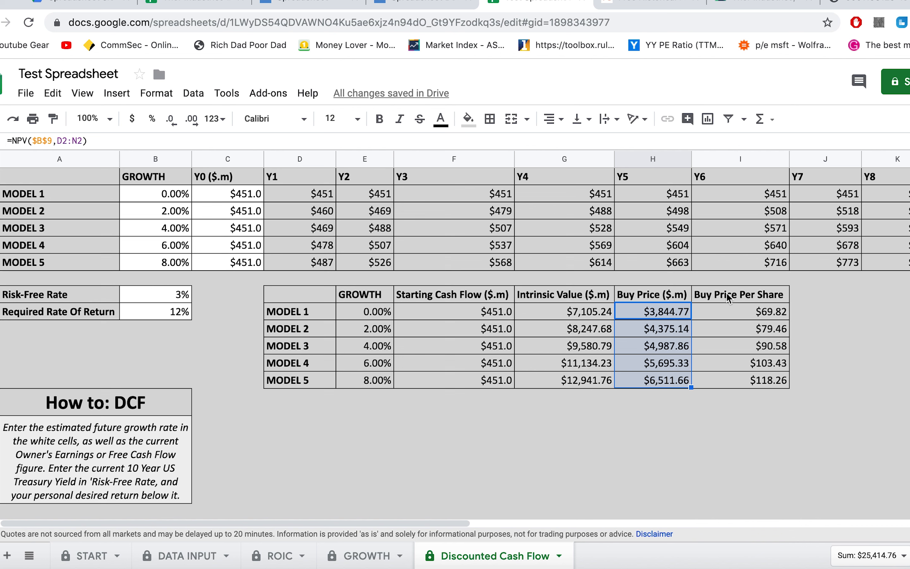
left_click(781, 298)
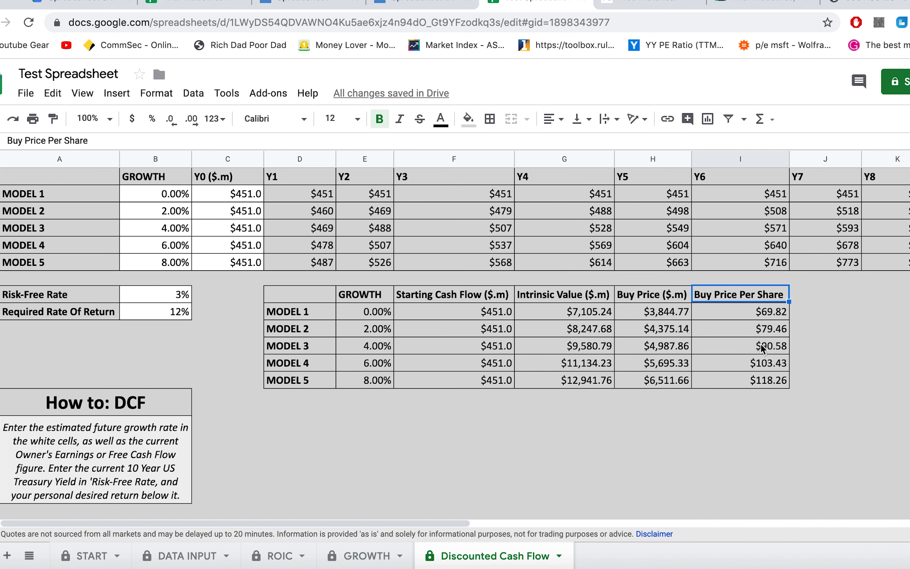
left_click(833, 350)
left_click_drag(759, 299, 757, 372)
left_click(847, 374)
left_click(765, 312)
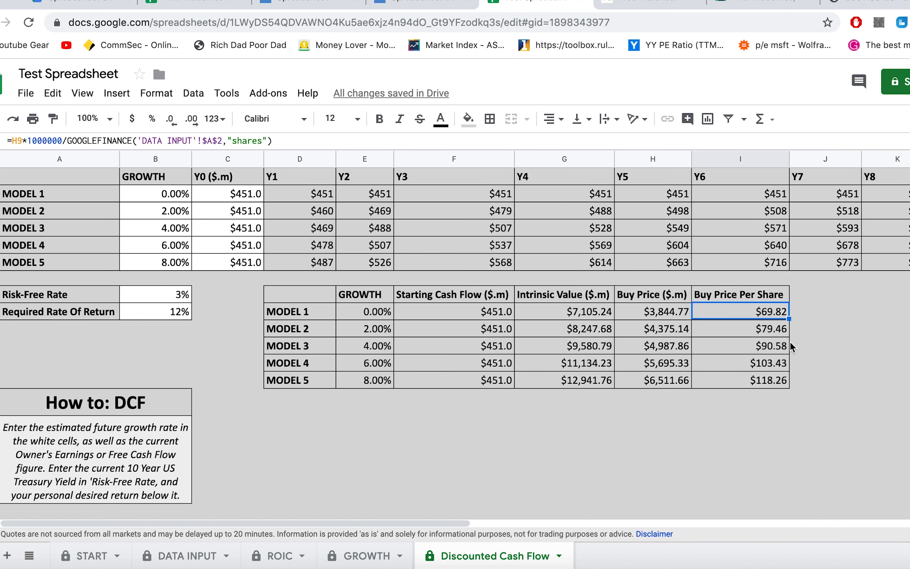
left_click(762, 331)
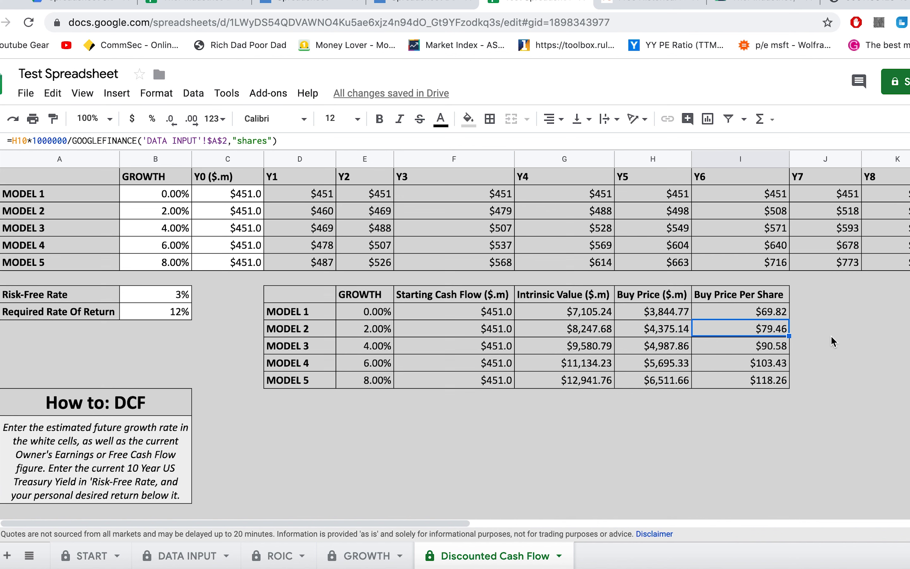
left_click_drag(764, 313, 771, 399)
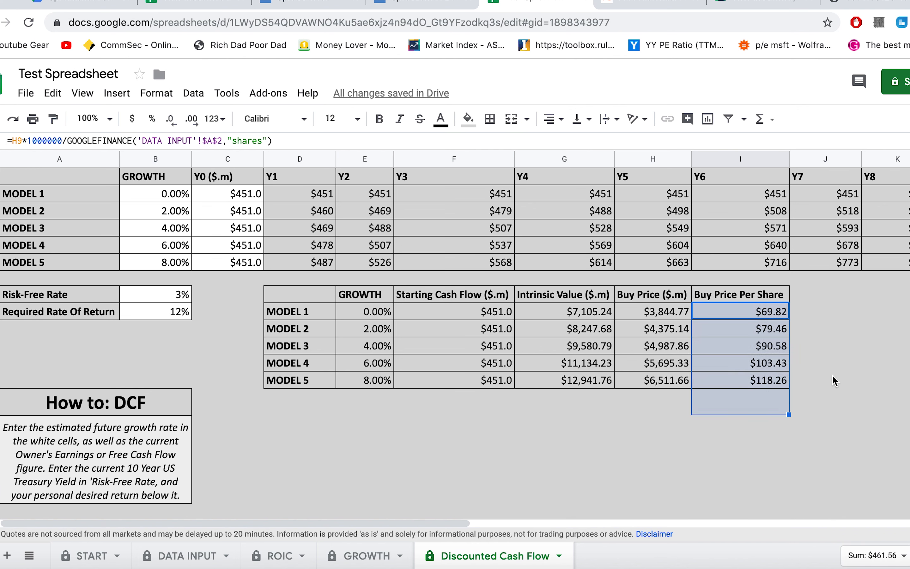
left_click(833, 375)
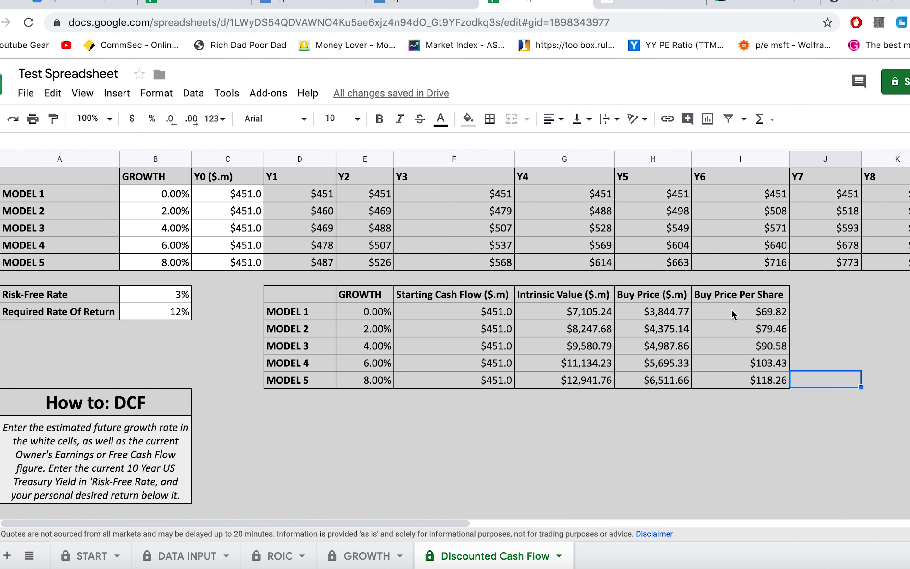
left_click(772, 312)
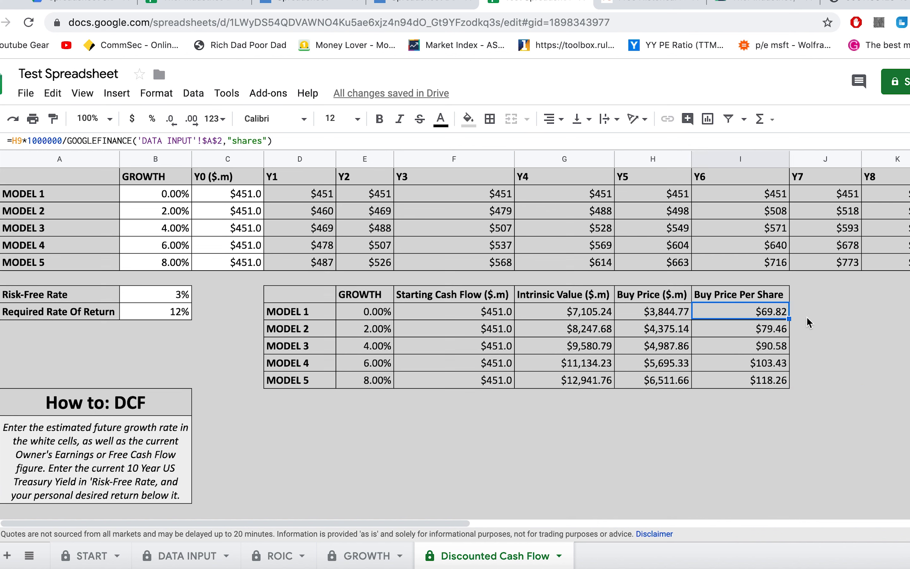
left_click(774, 380)
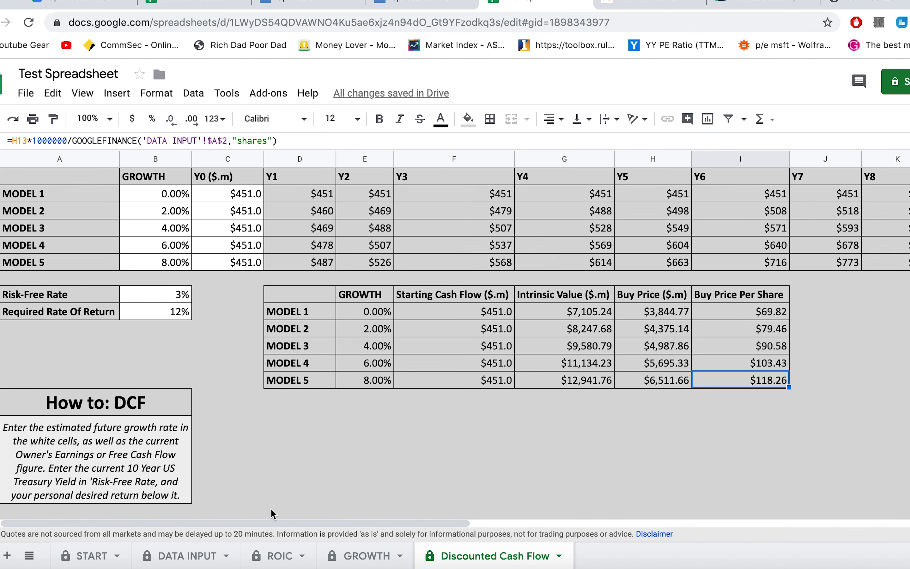
Examine the price/earnings, debt ratio and return on invested capital summaries on the DATA INPUT sheet, highlighting the Debt Ratios table.
left_click(185, 556)
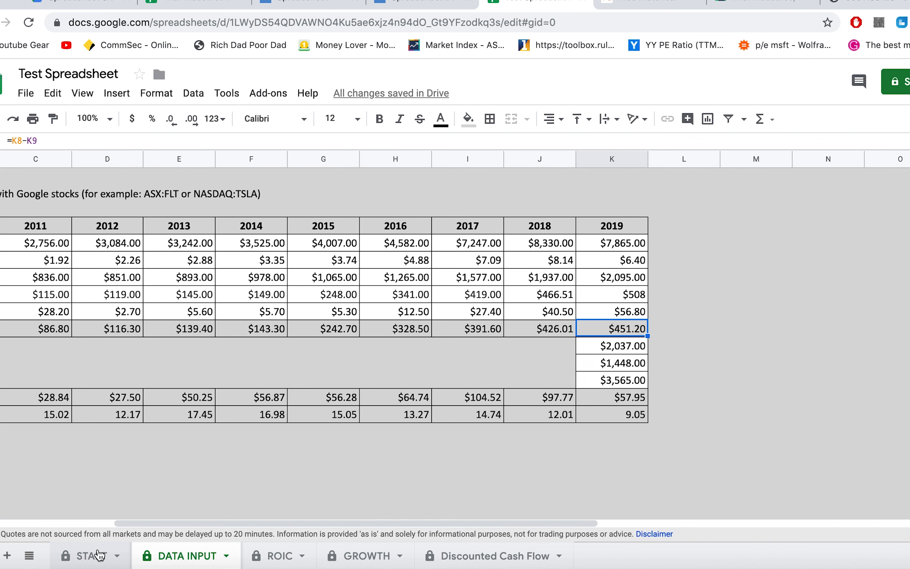
scroll(321, 438, "left", 5)
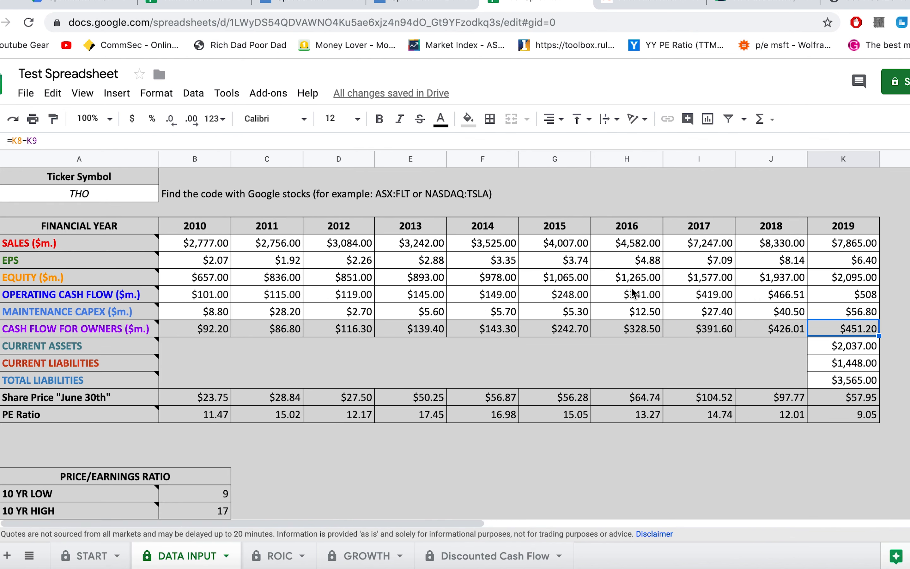
scroll(516, 421, "down", 2)
scroll(516, 422, "down", 8)
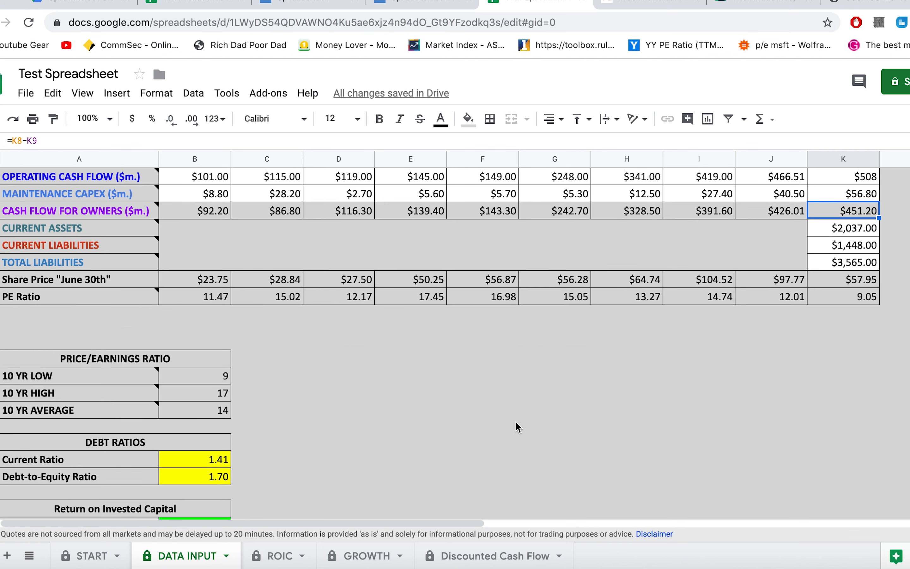
left_click_drag(153, 391, 157, 435)
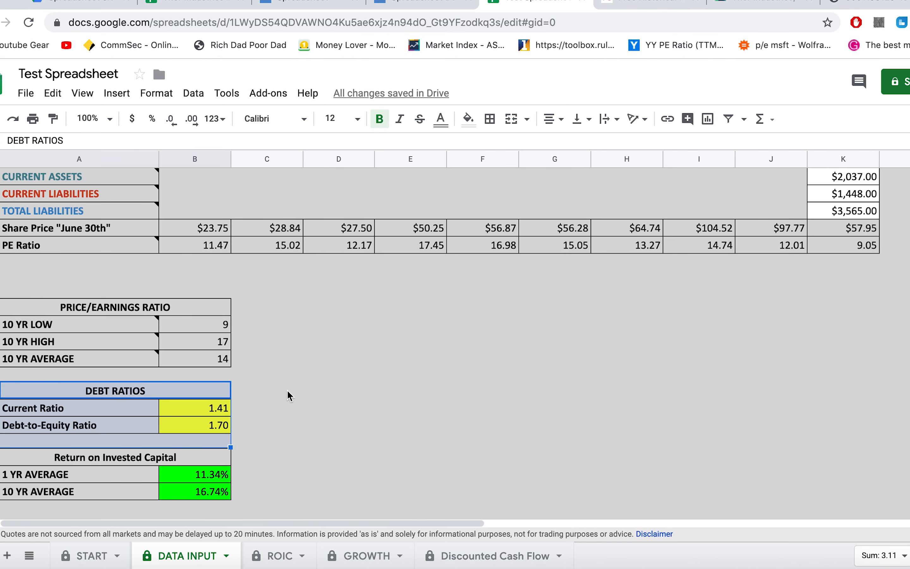
left_click(307, 413)
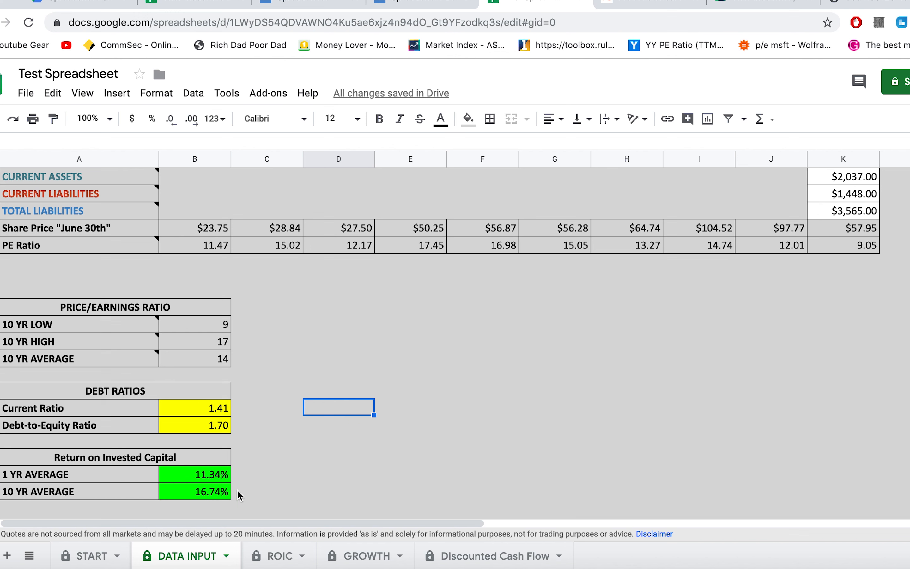
Examine the yearly figures and the bar chart on the ROIC sheet.
left_click(269, 555)
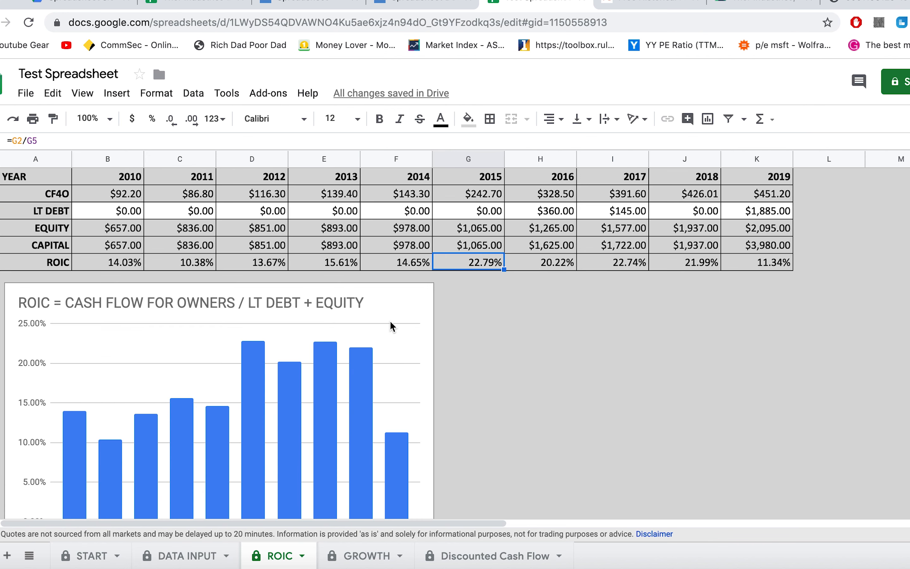
left_click(479, 280)
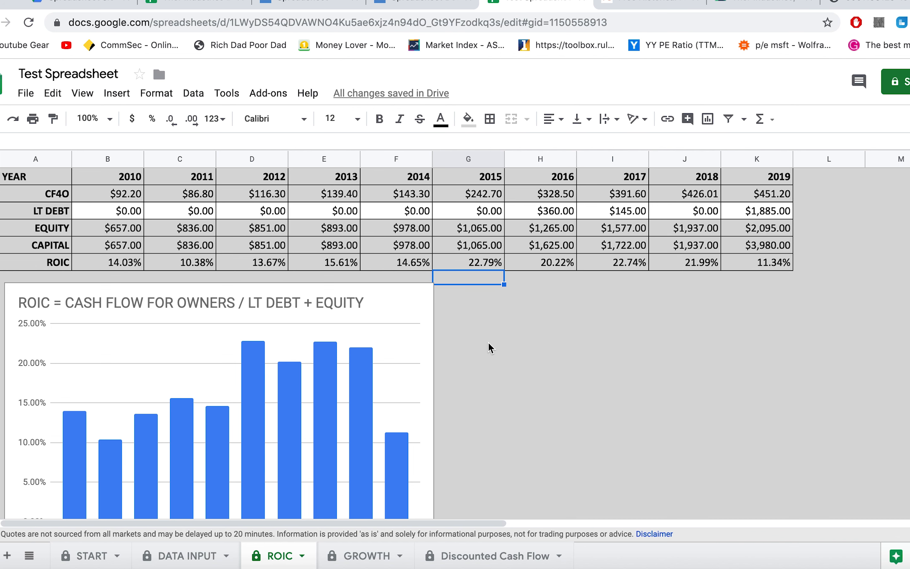
scroll(489, 342, "down", 2)
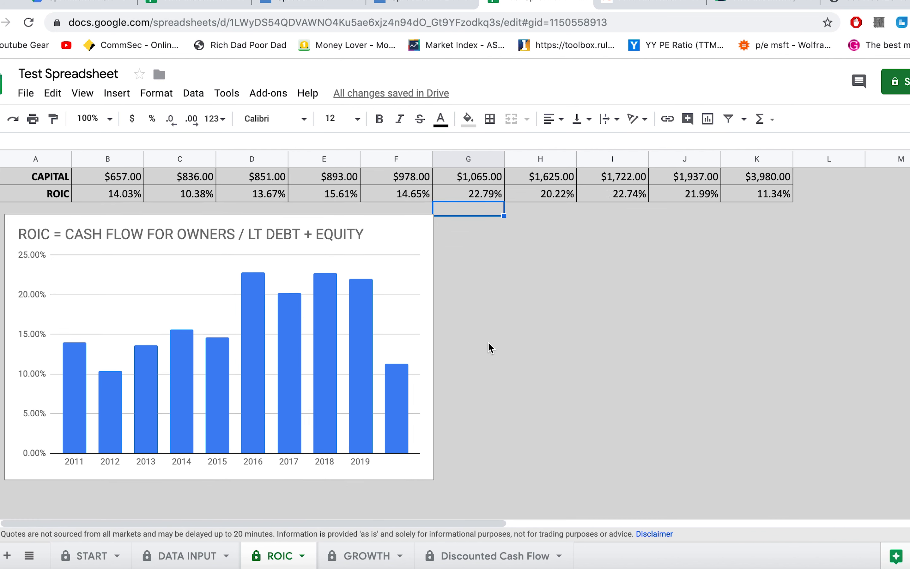
scroll(489, 342, "up", 1)
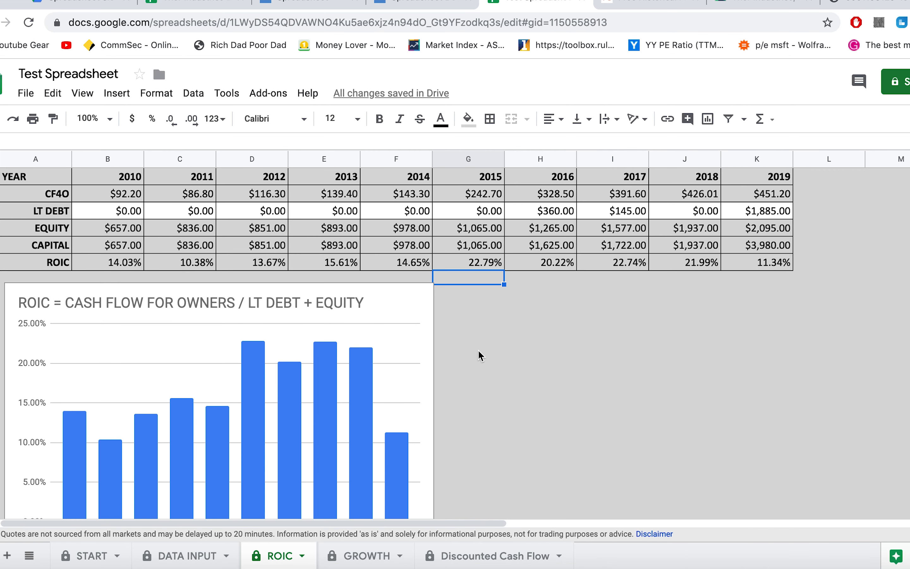
left_click(467, 356)
scroll(465, 362, "down", 1)
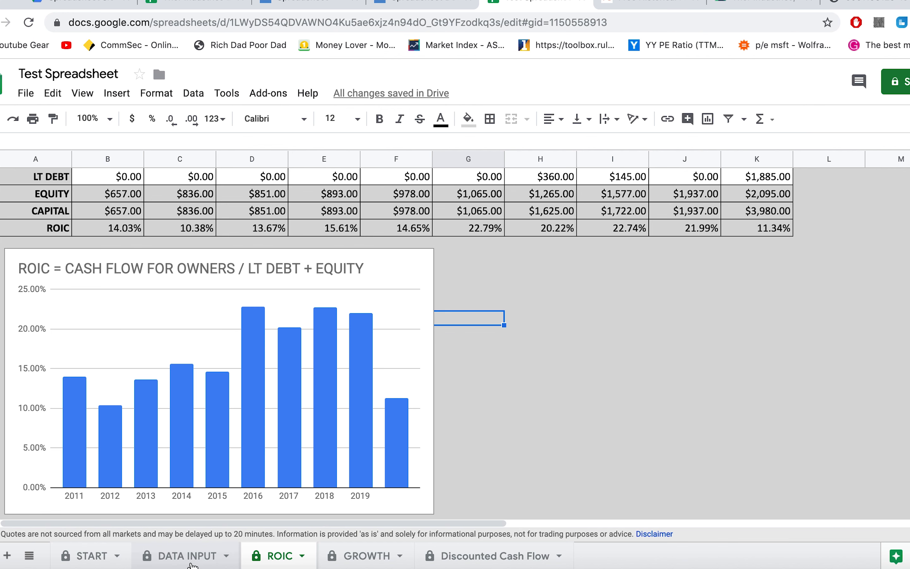
Review the growth rates on the GROWTH sheet and the model valuations on the Discounted Cash Flow sheet.
left_click(345, 556)
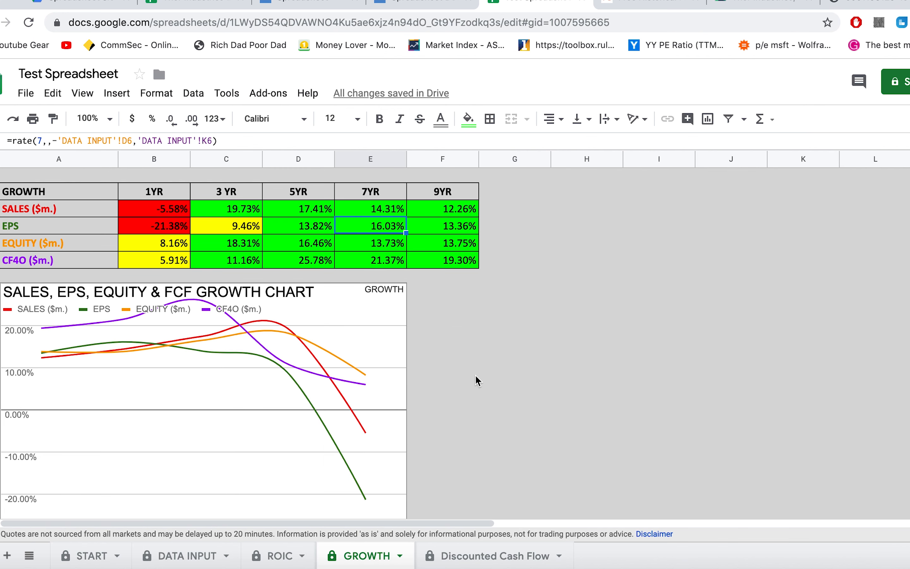
left_click(416, 247)
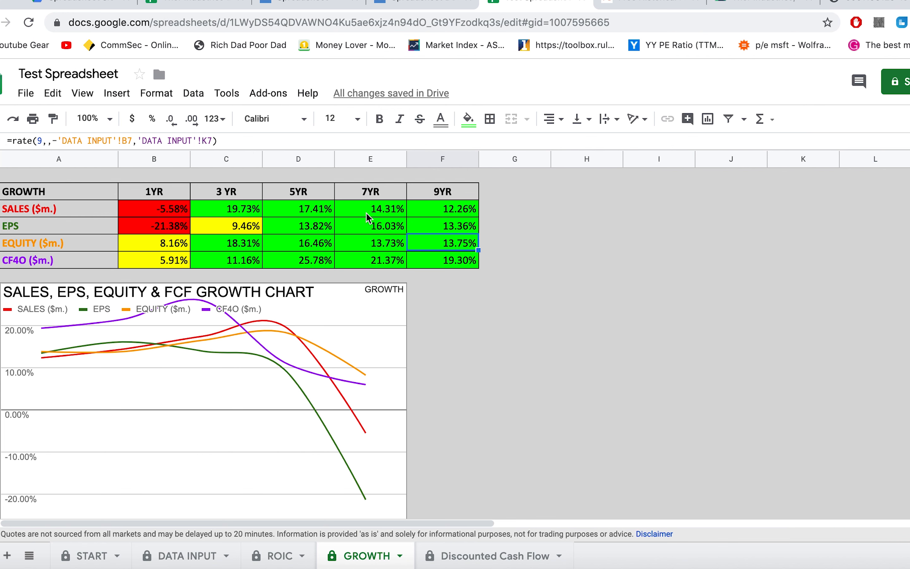
left_click(472, 557)
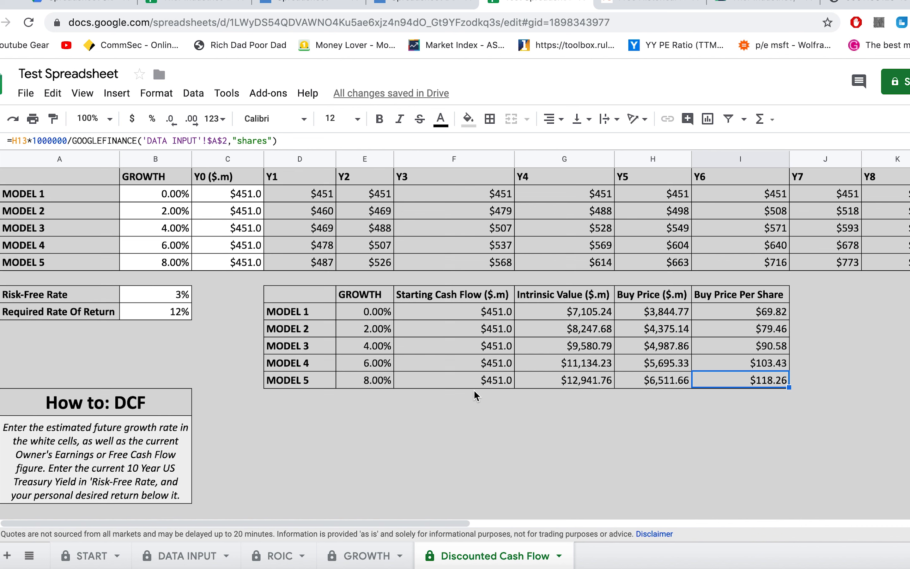
left_click(805, 377)
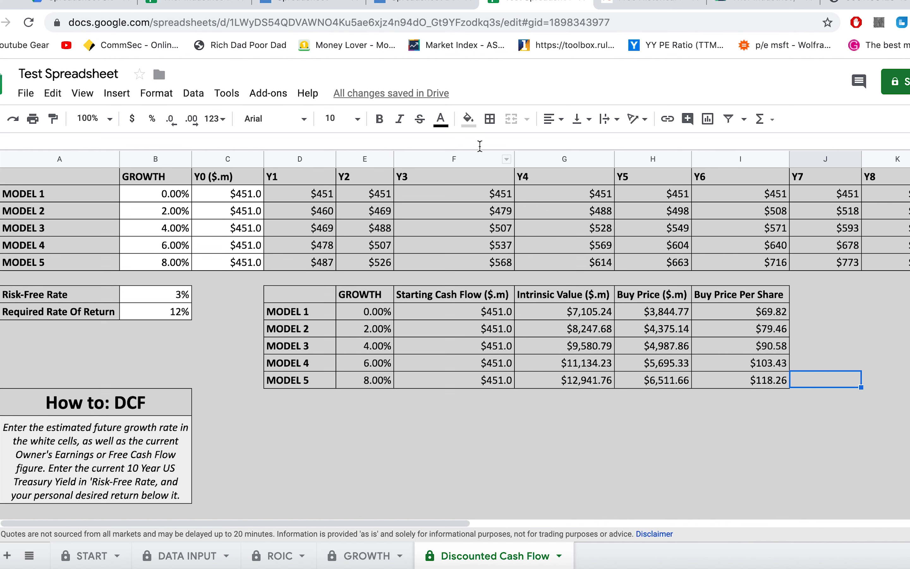
left_click(404, 248)
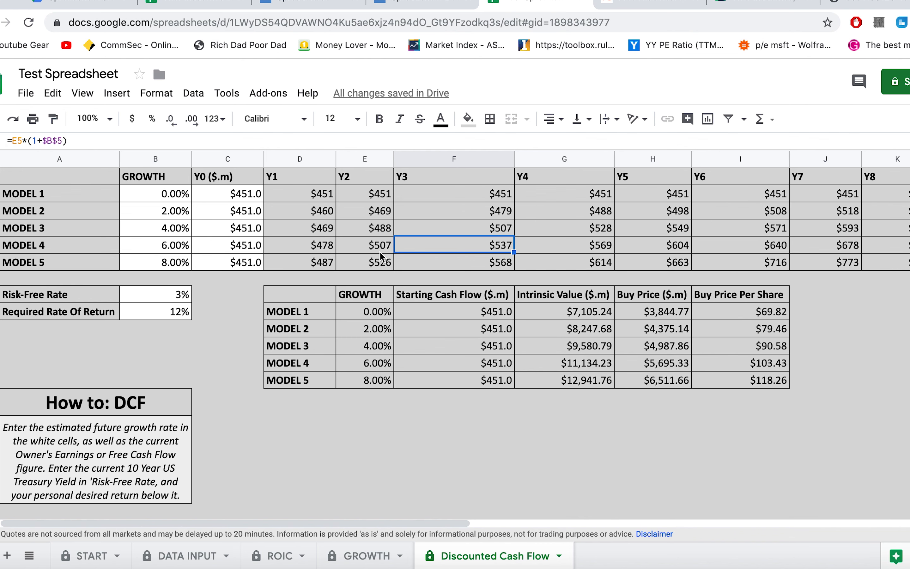
Look over the ten-year figures on DATA INPUT and the ROIC sheet's table and chart, and return to DATA INPUT.
left_click(222, 553)
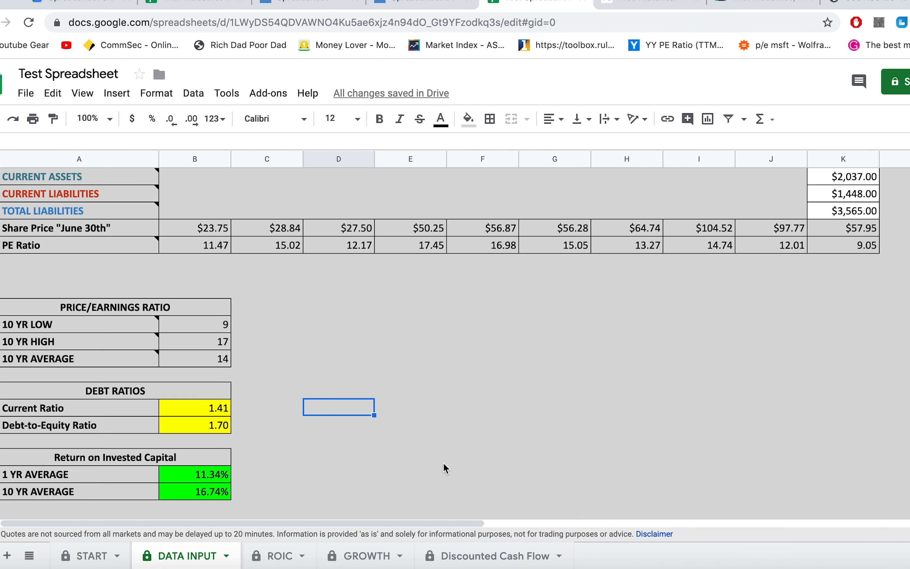
scroll(420, 468, "up", 5)
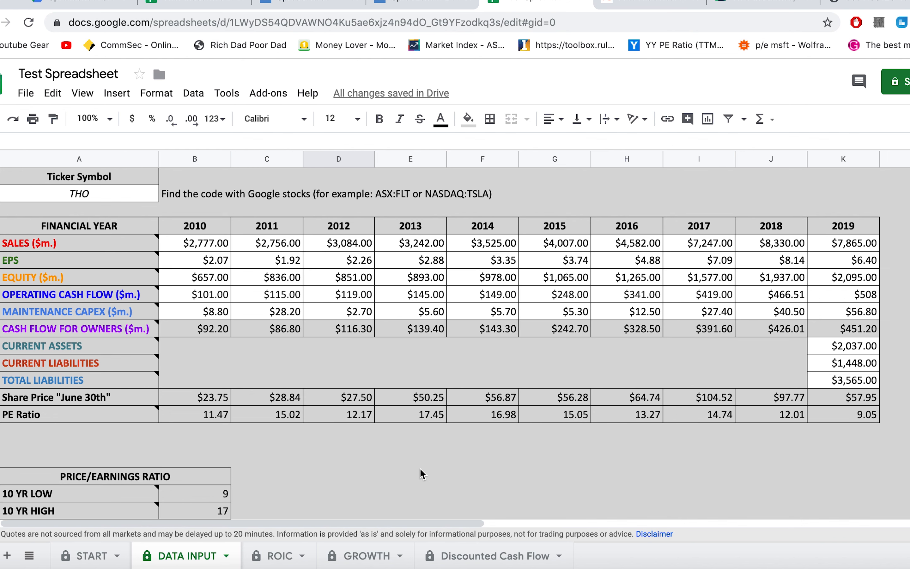
left_click(290, 556)
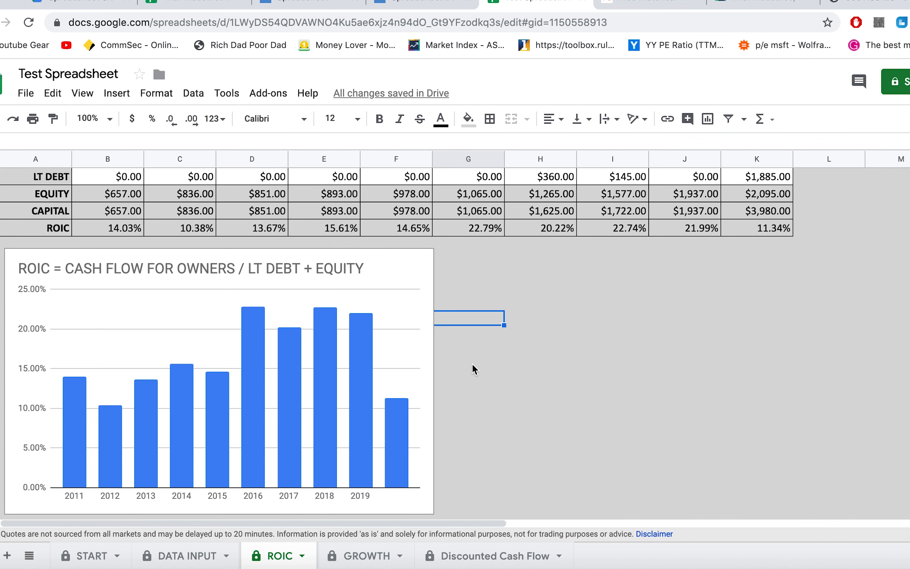
scroll(479, 355, "up", 2)
scroll(480, 355, "right", 1)
scroll(480, 355, "left", 1)
scroll(480, 354, "down", 5)
scroll(480, 354, "up", 5)
left_click(181, 556)
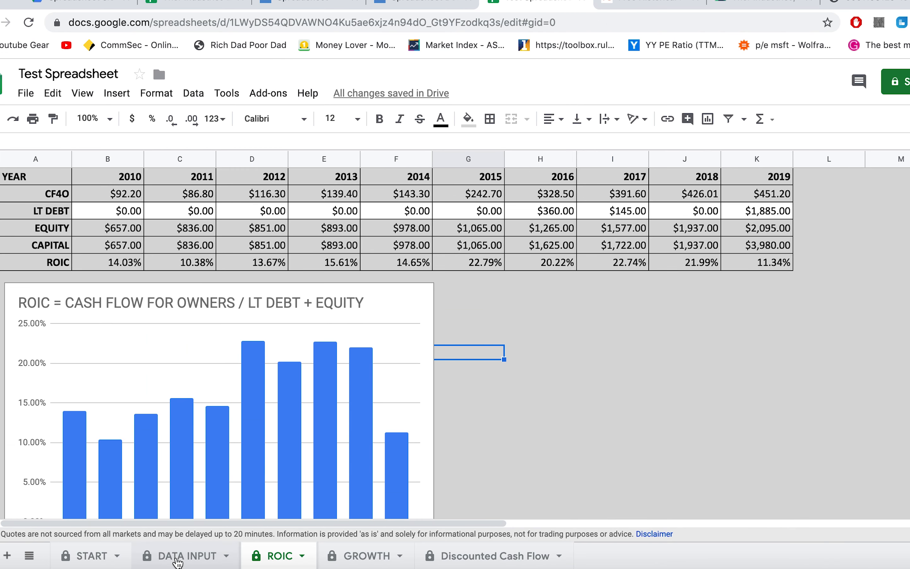